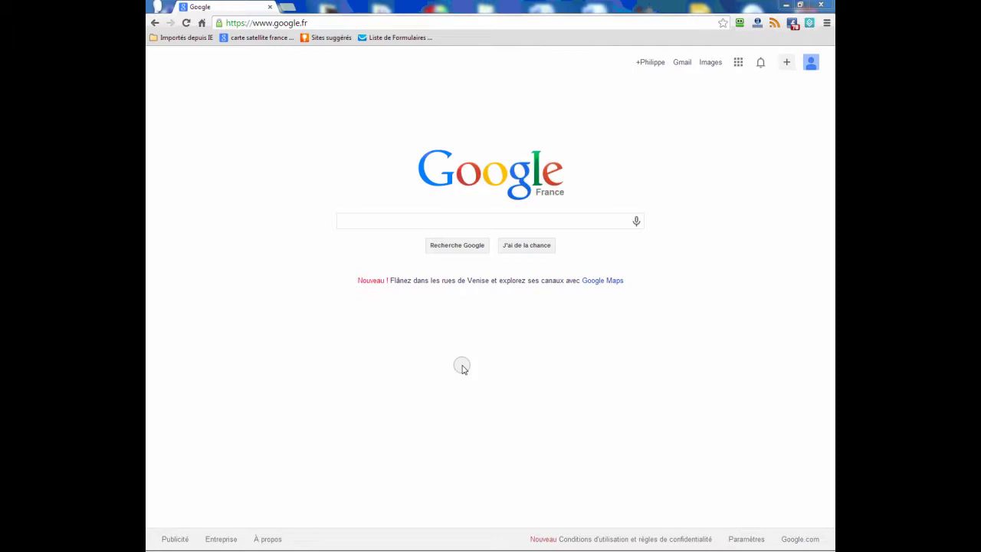
Step: Search Google for "powtow" and open the PowToon website from the results
click(373, 221)
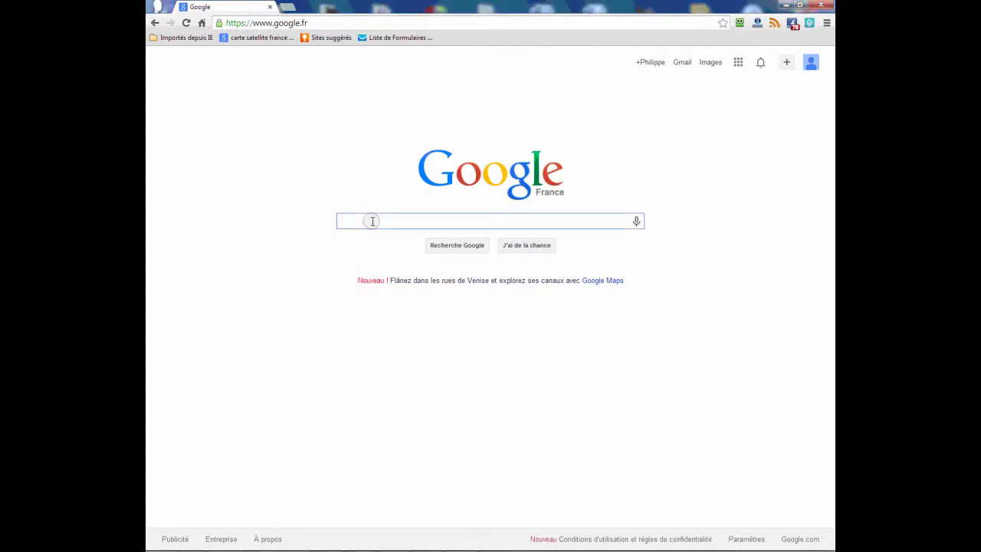
text(powto)
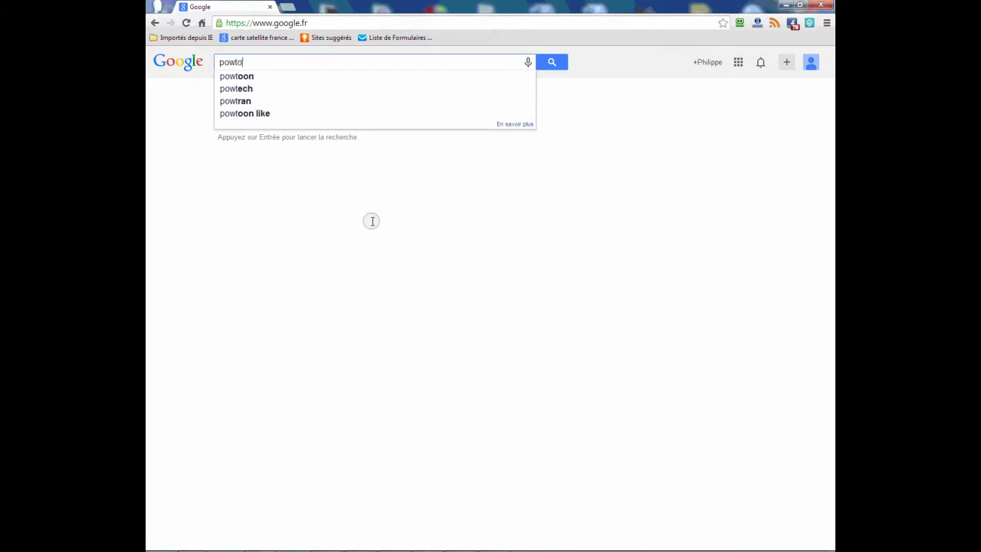
text(w)
key(Return)
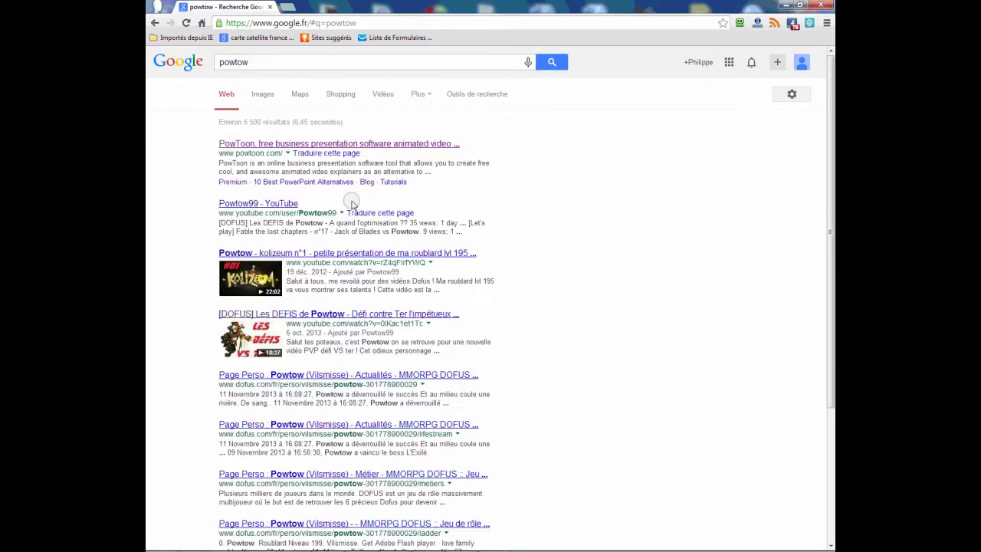
click(299, 146)
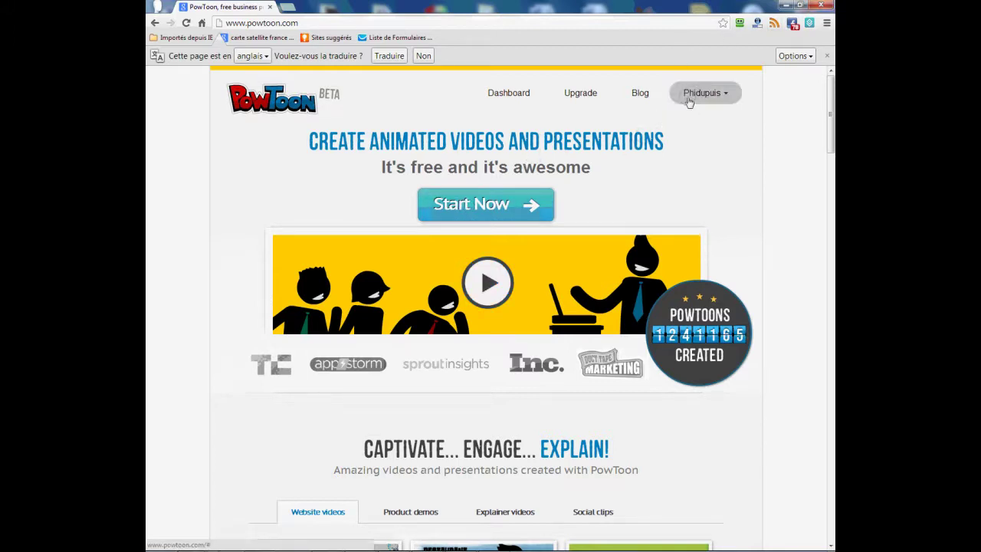
Step: Start a new PowToon from the home page, dismissing the Black Friday offer, and choose the blank project category
click(460, 211)
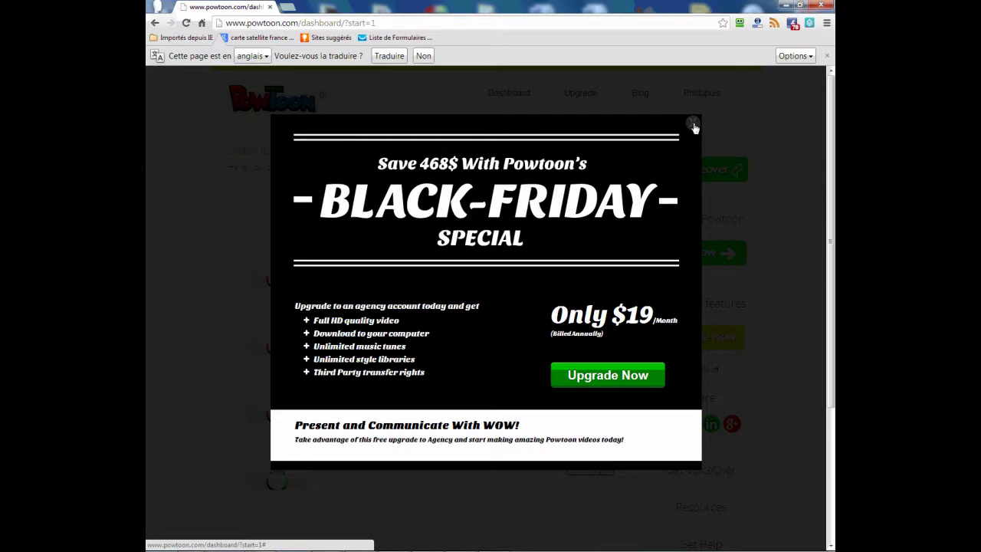
click(693, 124)
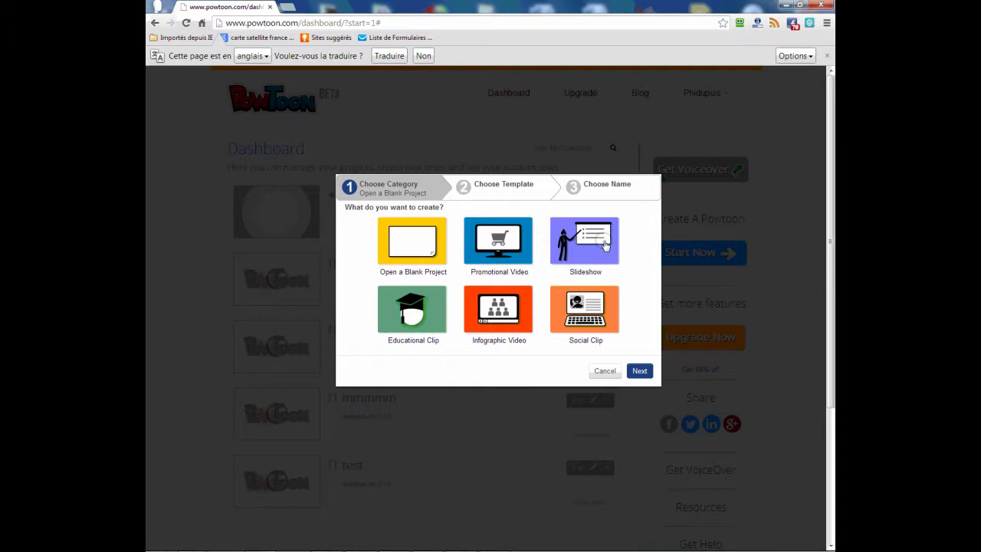
double_click(420, 253)
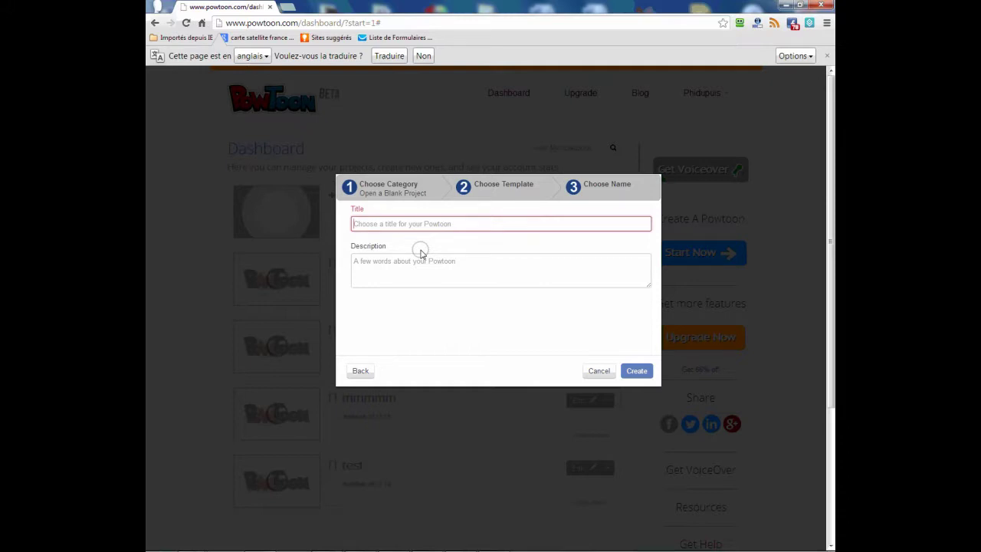
Step: Title the blank project "Demonstration" and create it
text(demo)
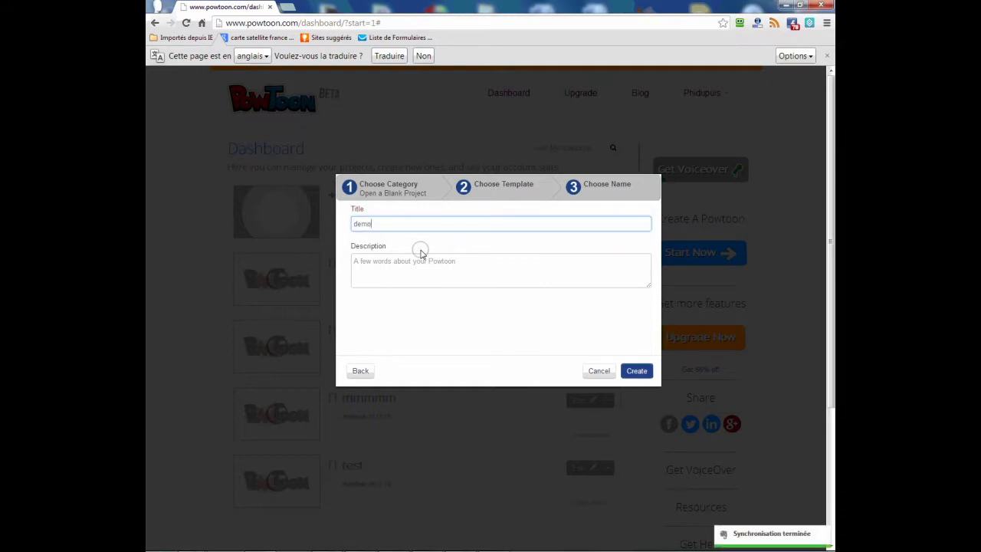
text(nstration)
click(359, 223)
key(BackSpace)
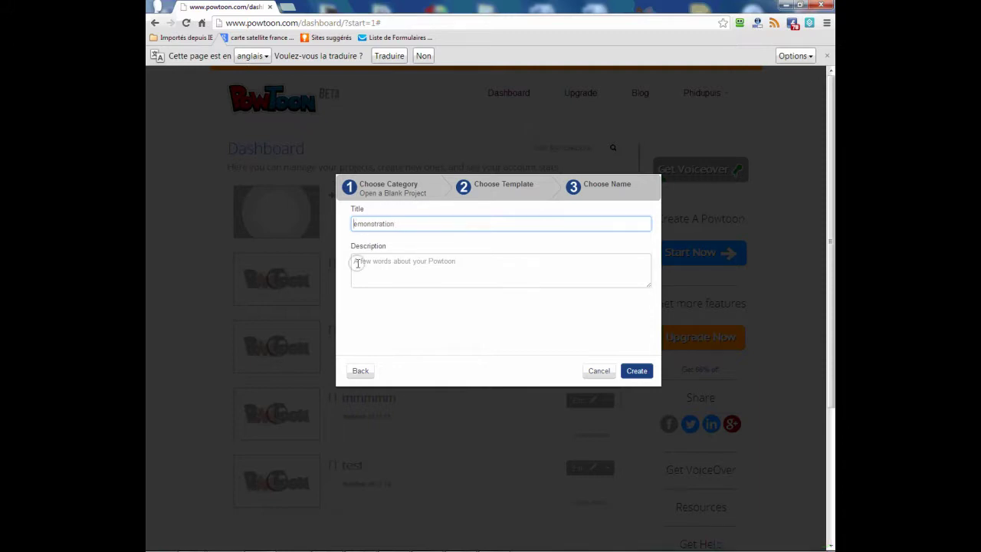
text(D)
click(637, 370)
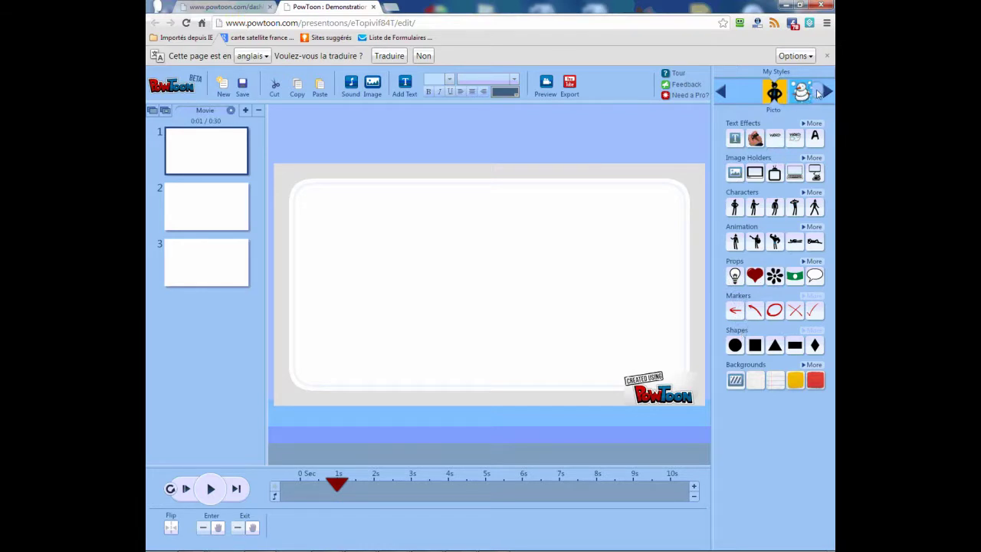
Step: Browse through the available style libraries and switch to the Marker style
click(802, 93)
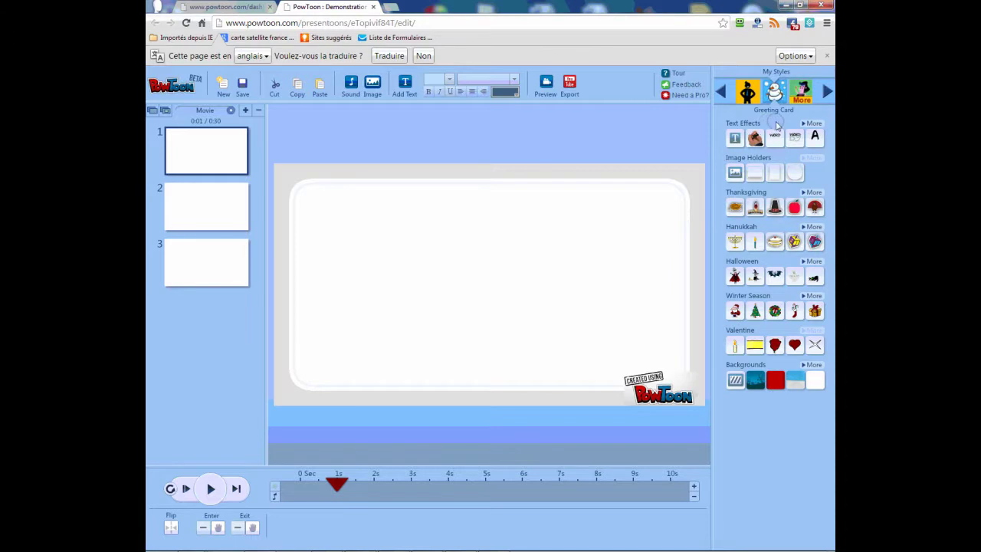
click(826, 92)
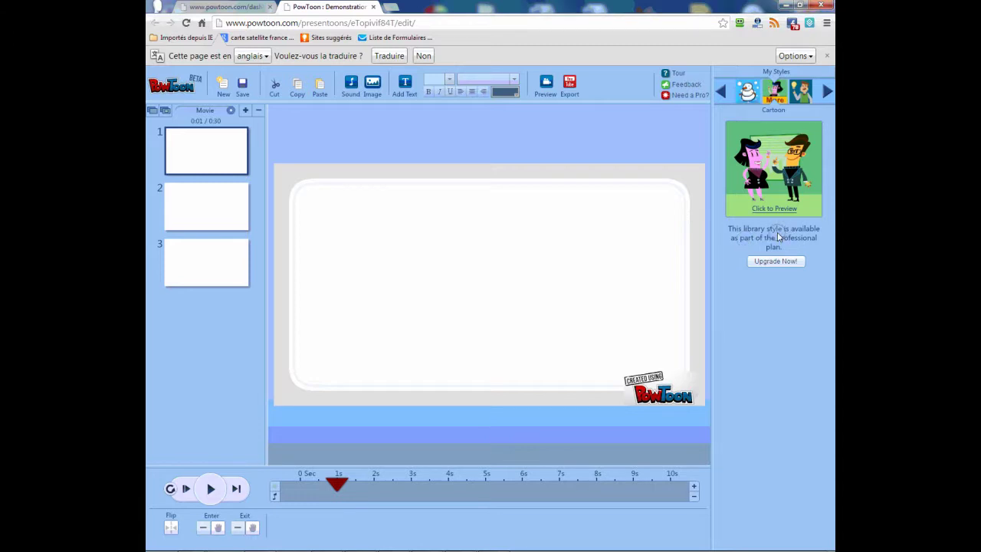
click(827, 92)
click(807, 92)
click(825, 92)
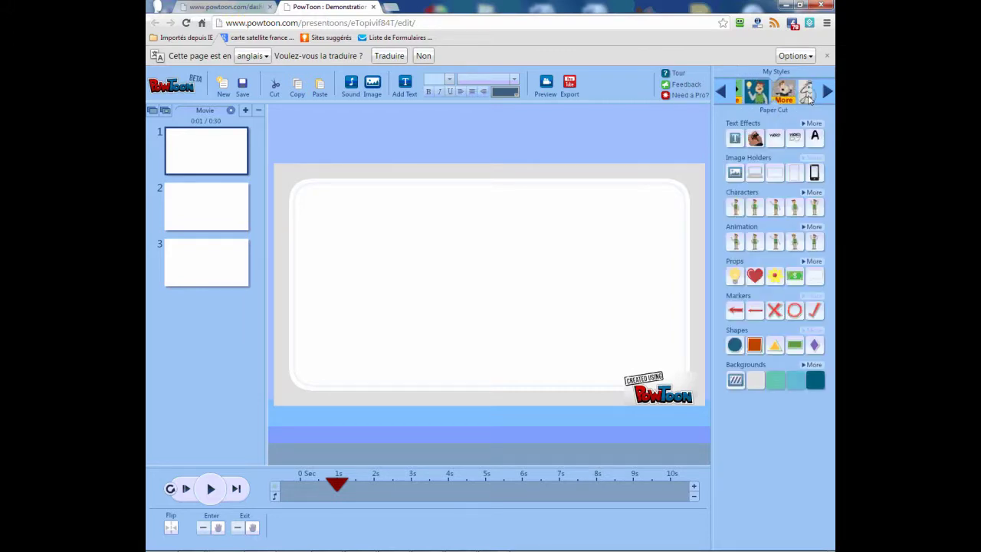
click(825, 92)
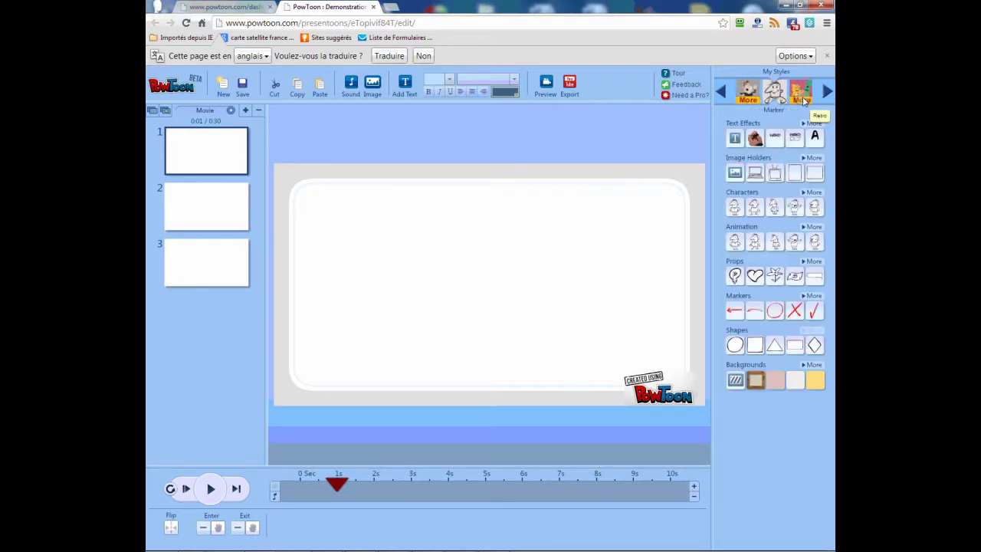
Step: Expand the Marker style's Animation category and preview its animated characters
click(805, 228)
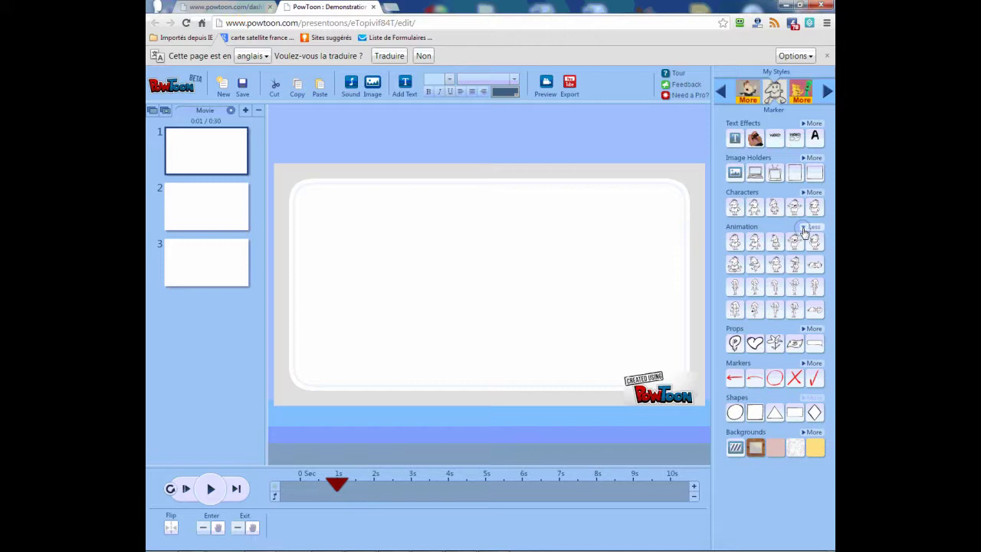
mouse_move(734, 243)
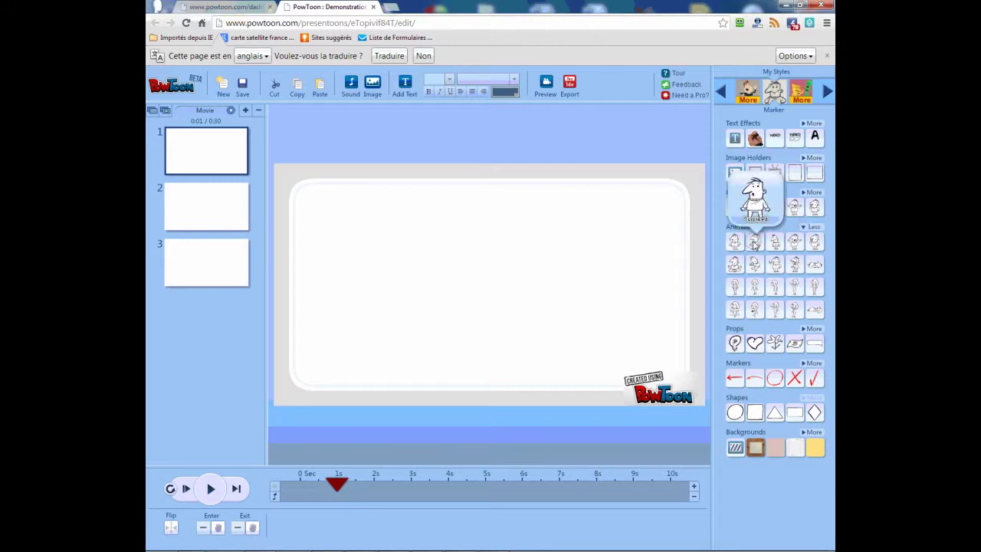
mouse_move(793, 244)
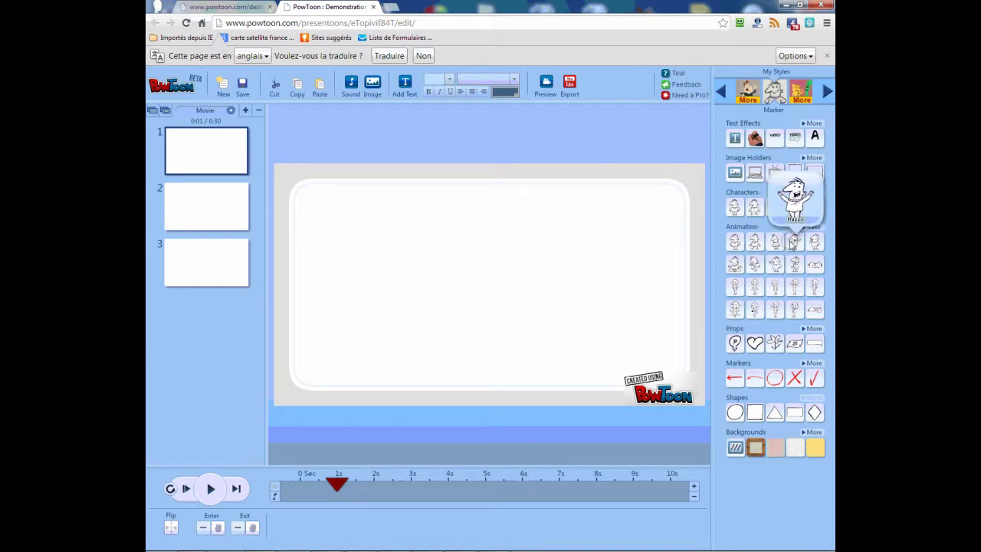
mouse_move(814, 265)
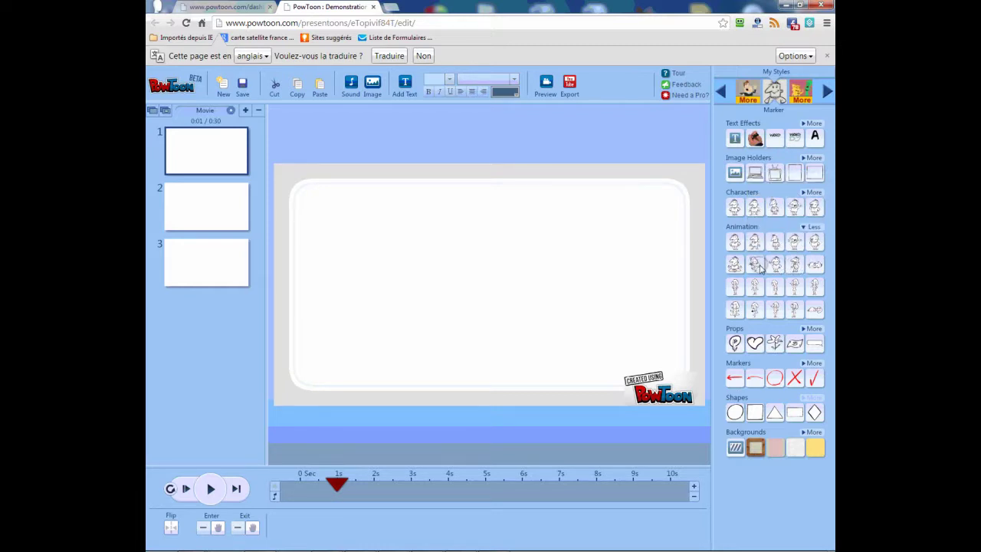
mouse_move(730, 291)
Step: Try a 20-second timeline on the first slide, then set the slide's duration to 3 seconds
drag(335, 483, 694, 490)
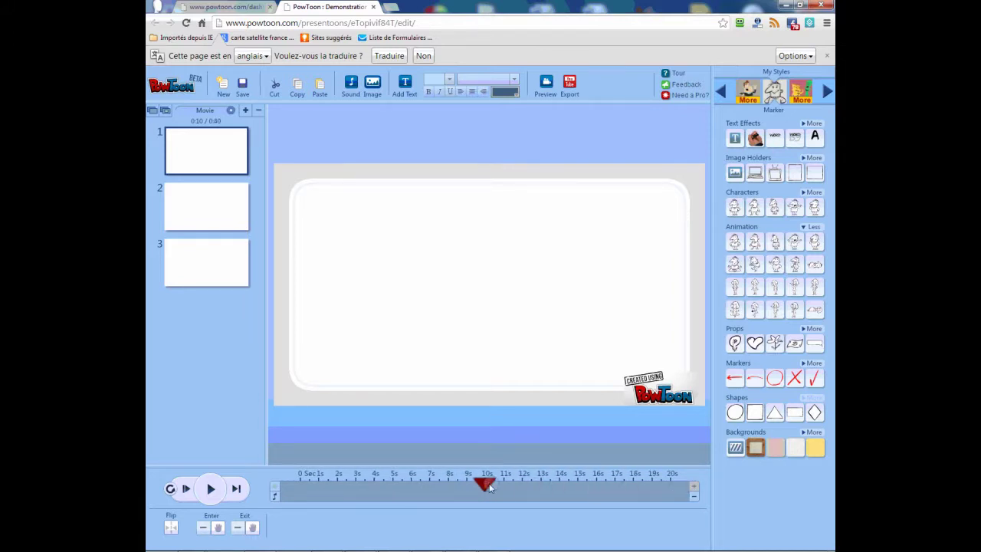
drag(484, 483, 693, 497)
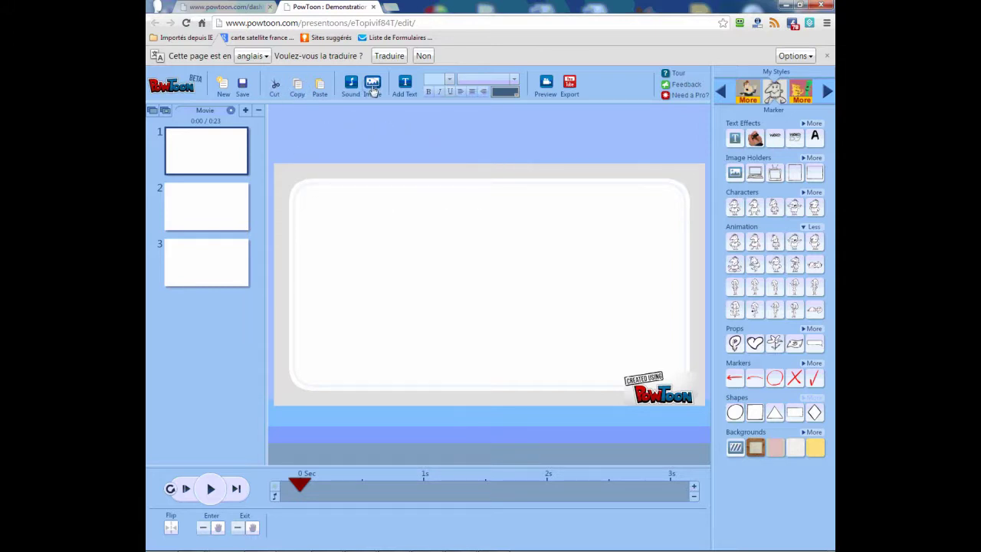
Step: Add a text box to the first slide reading "Bonjour, ma premiere vidéo"
click(405, 83)
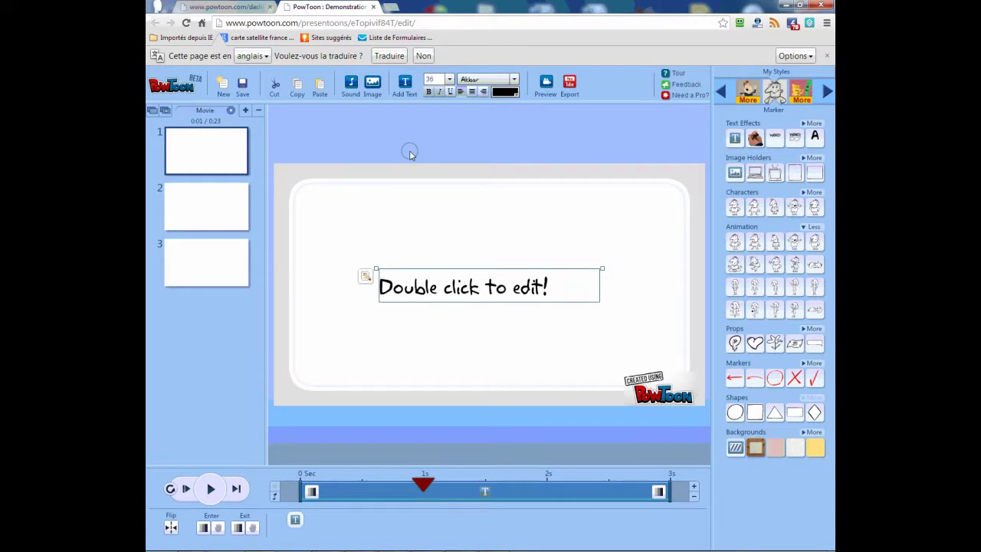
double_click(462, 285)
text(B)
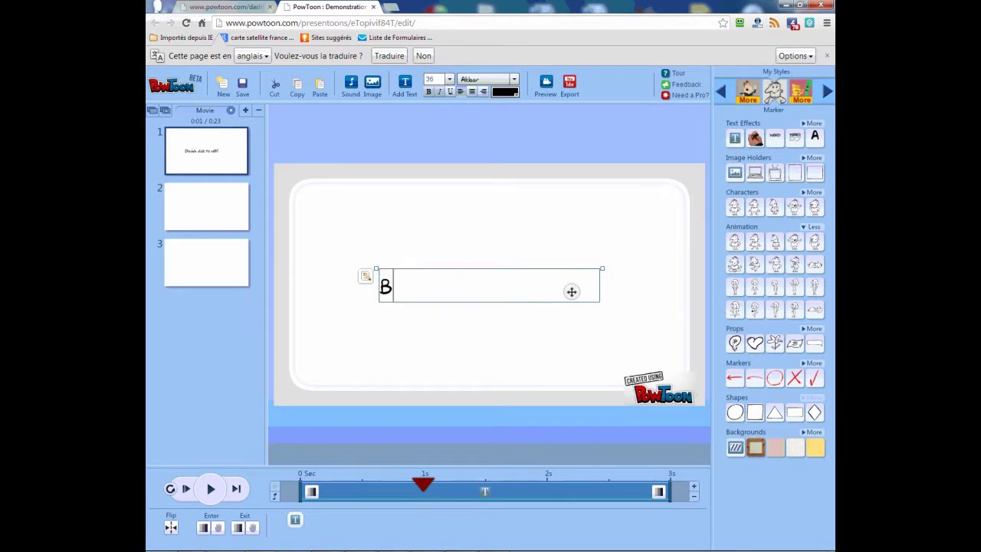
text(onjour ma premiere vid)
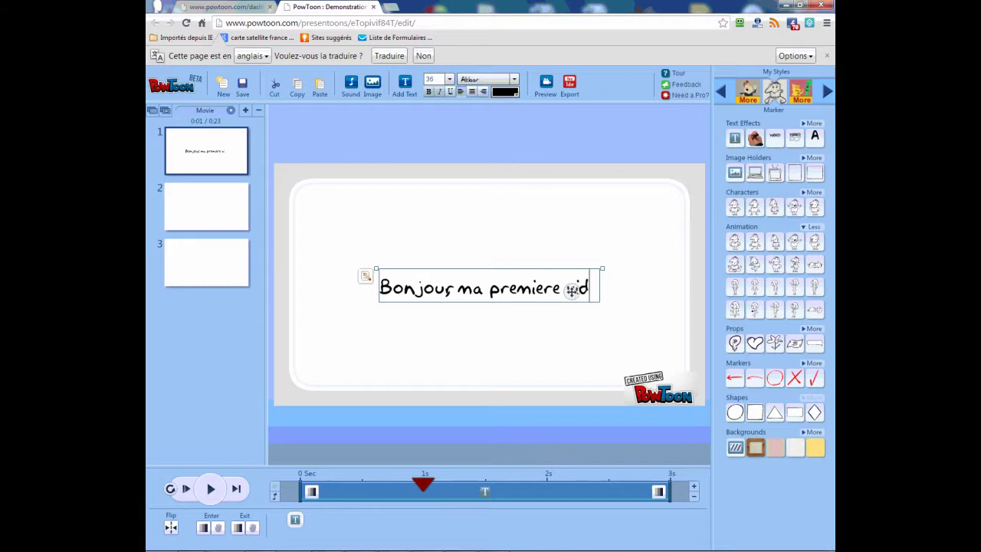
text(éo)
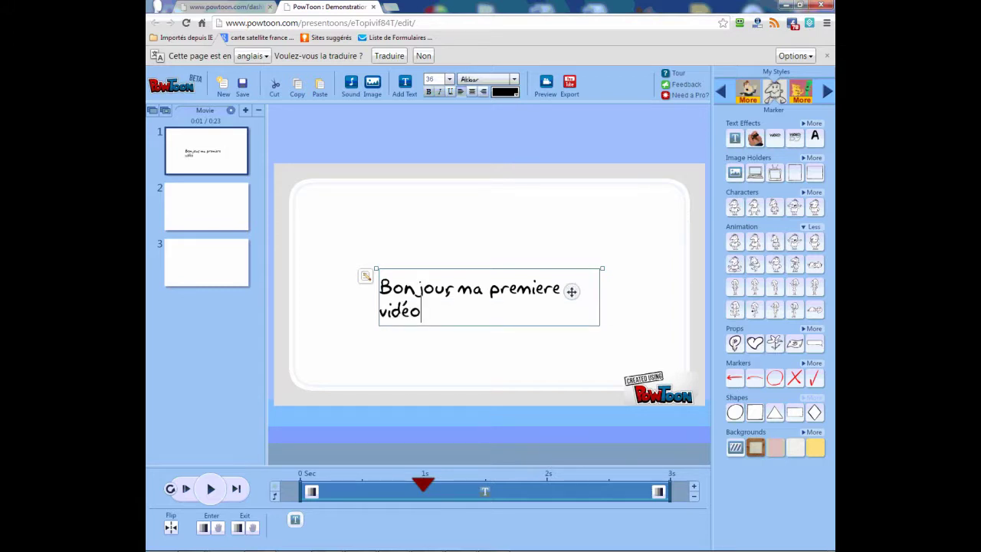
click(520, 252)
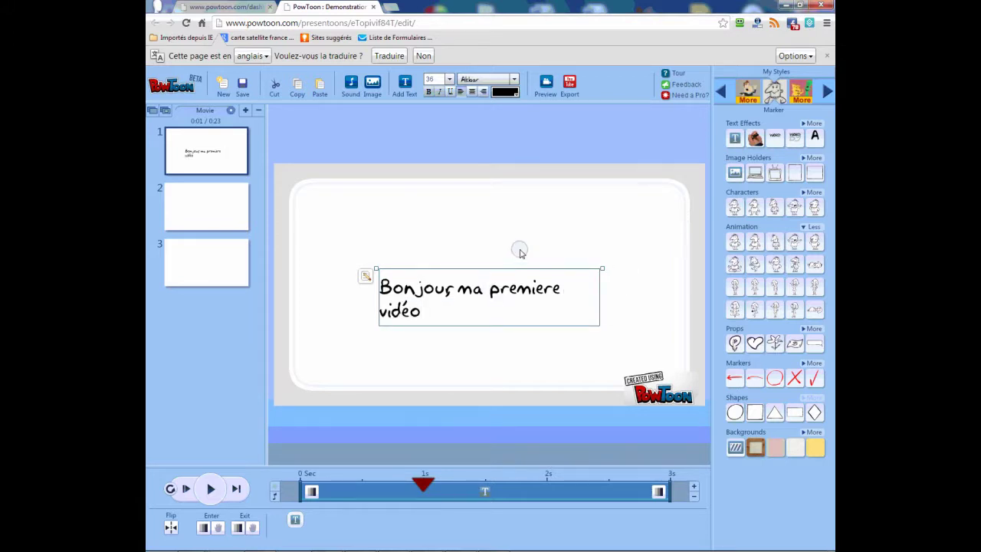
Step: Move the text box to the top of the slide and widen it to span nearly the full slide width
drag(493, 285, 499, 197)
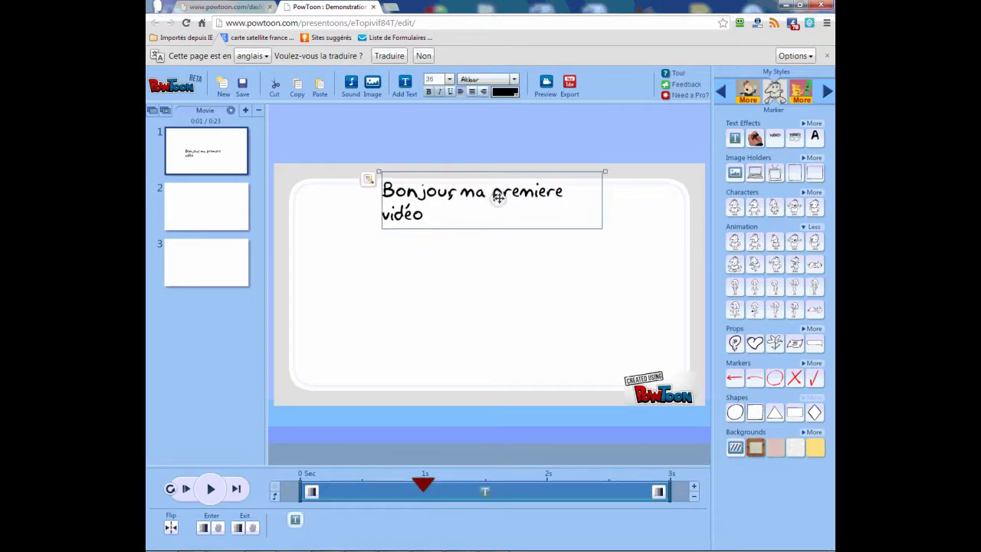
drag(606, 172, 704, 172)
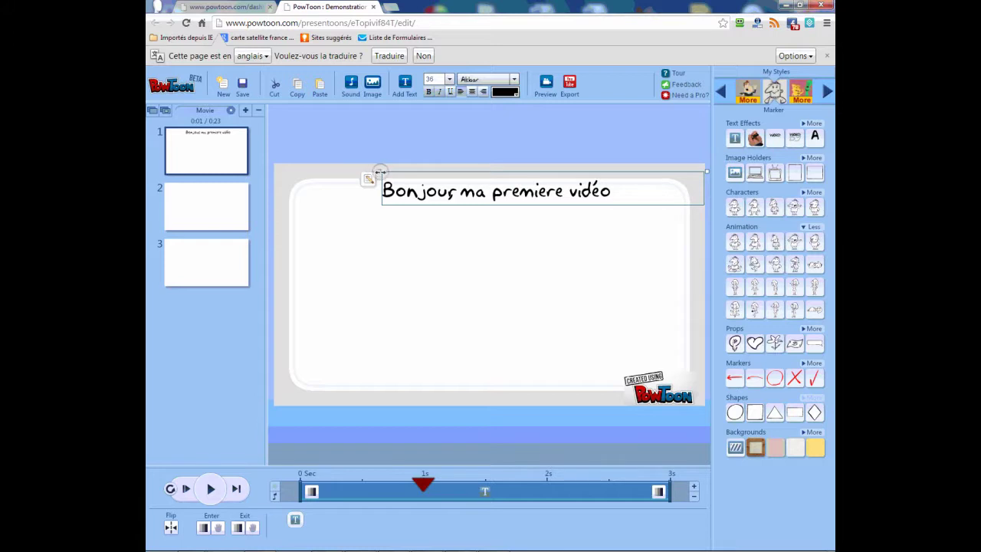
drag(380, 172, 270, 171)
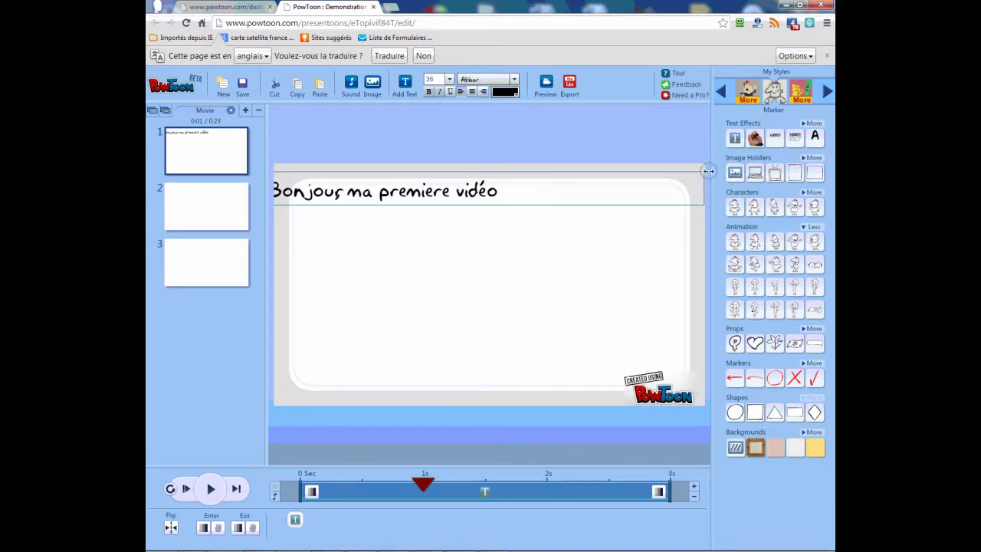
drag(522, 180, 538, 181)
Step: Set the title text to the EDO font at size 60, centred in its box
double_click(499, 189)
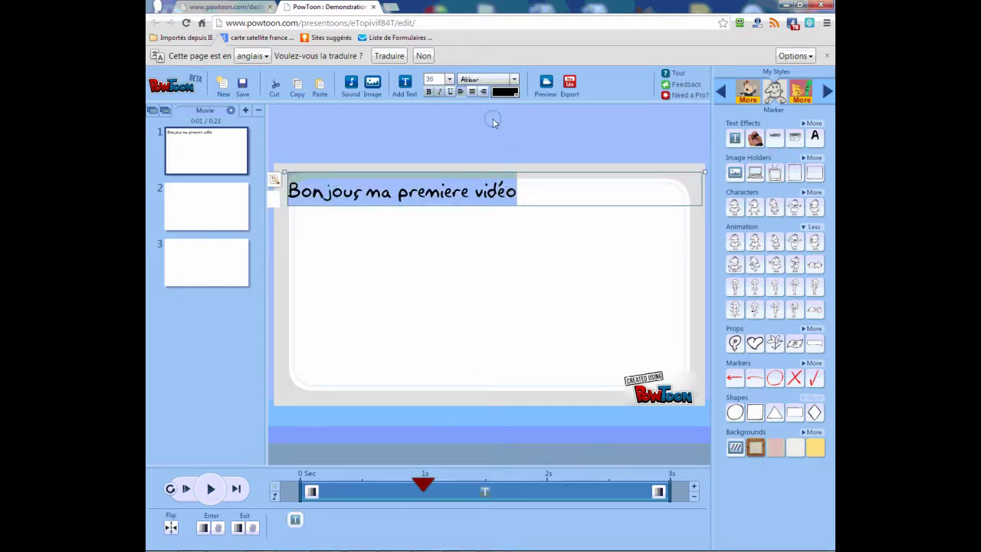
click(481, 81)
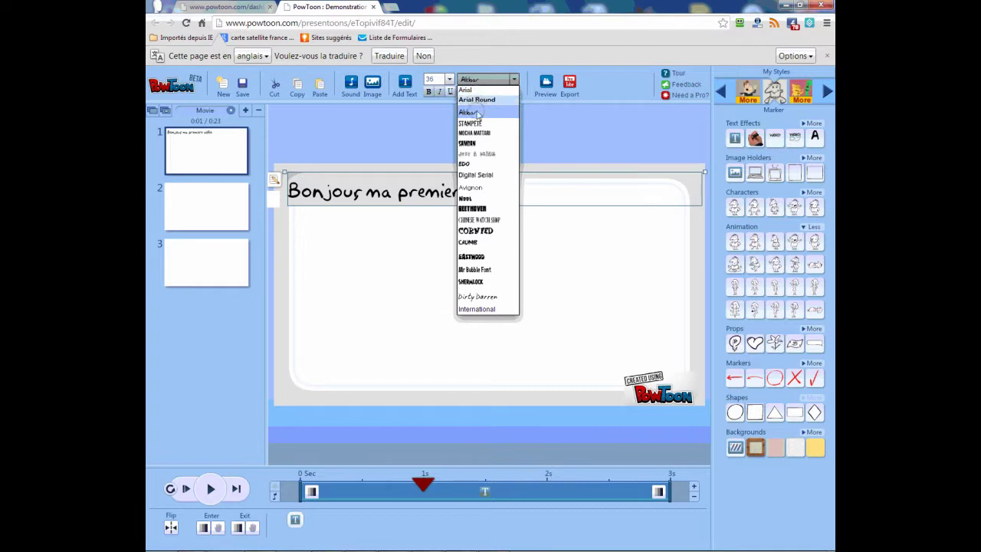
click(478, 164)
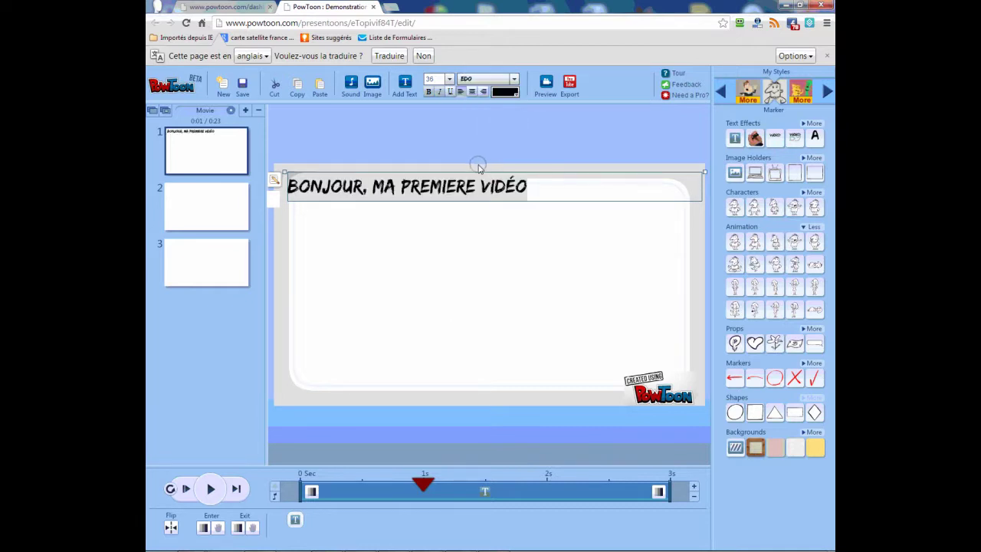
click(449, 79)
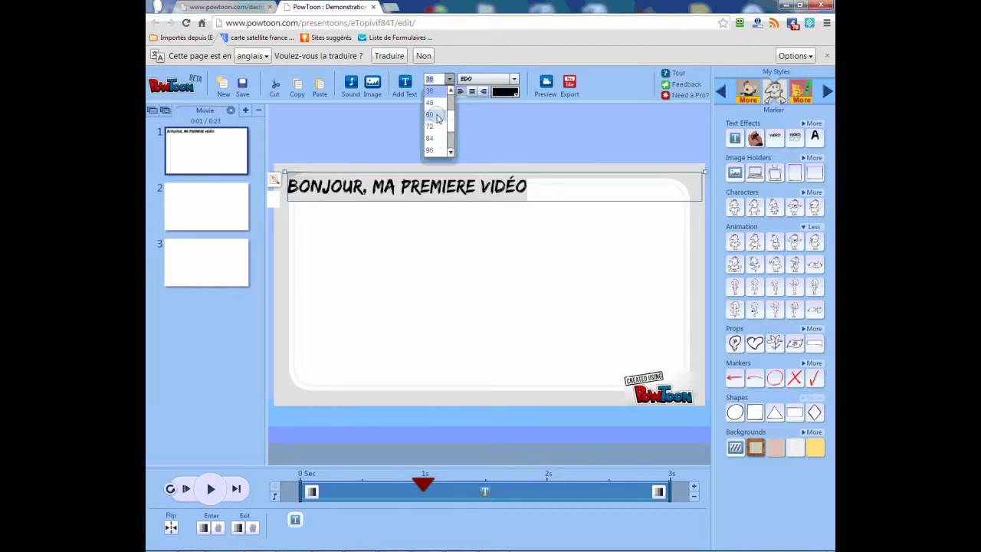
click(434, 117)
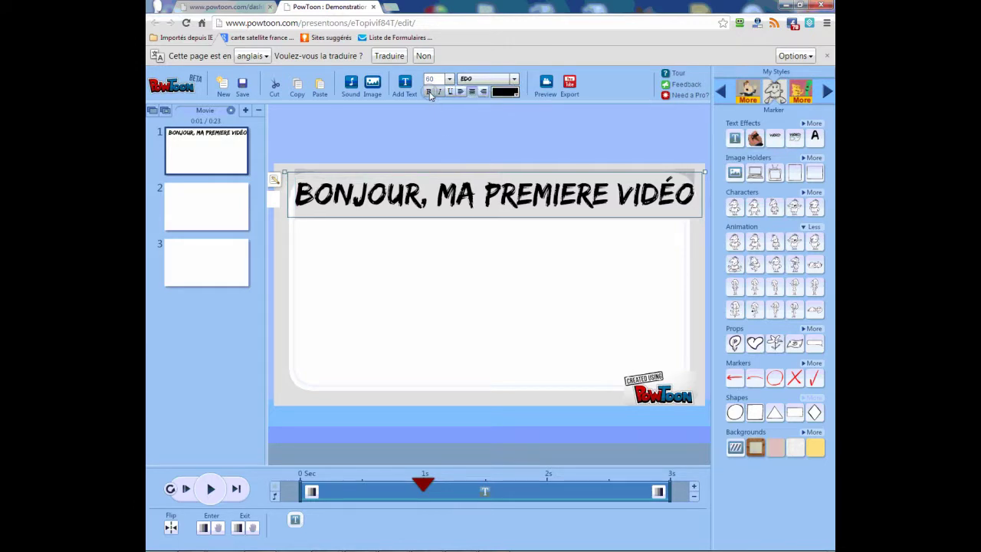
Step: Try bold on the title text and colour it dark red
click(430, 92)
click(506, 93)
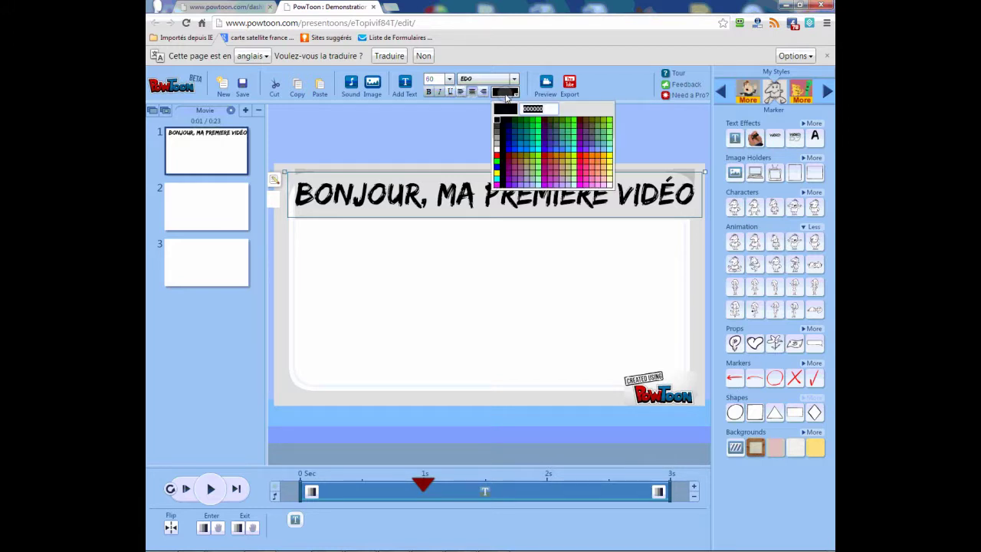
click(506, 159)
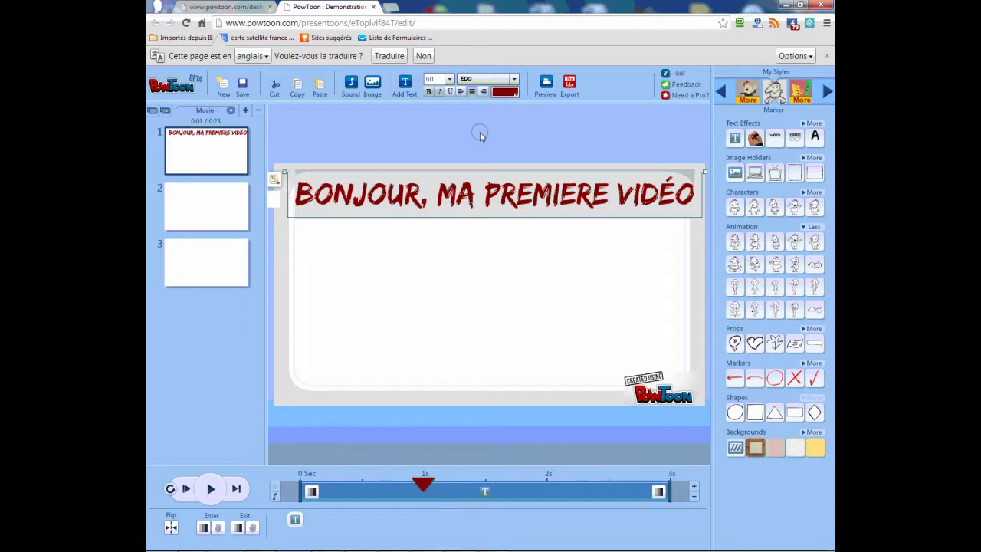
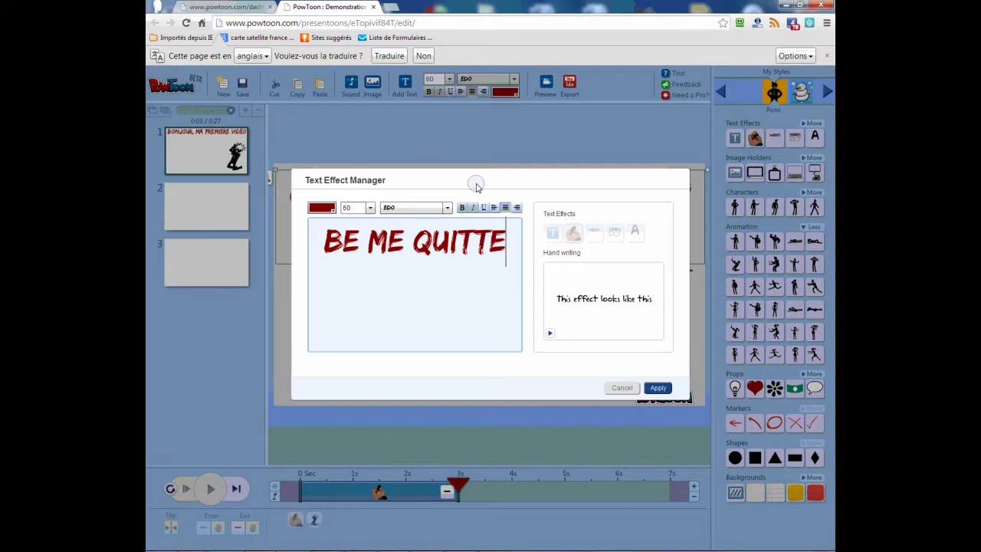
Step: Correct the first word of the title so it reads "NE ME QUITTE PAS" and apply the text effect
click(343, 242)
key(BackSpace)
text(N)
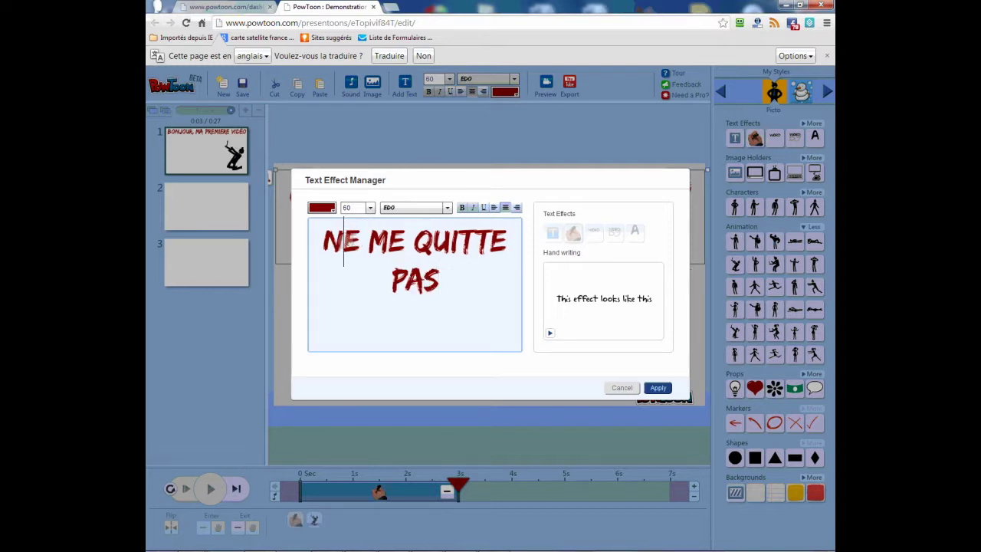
click(658, 388)
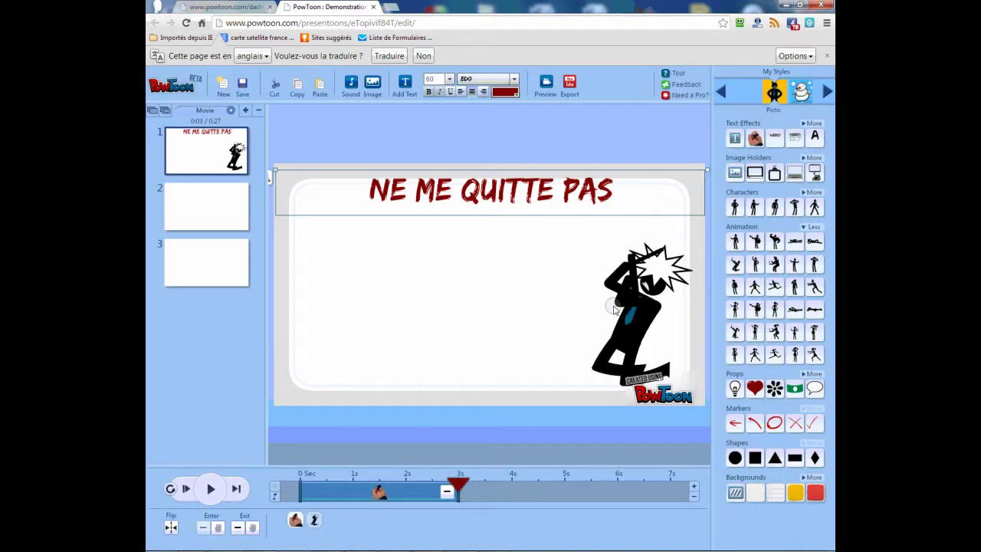
Step: Compare the timelines of the title and the kneeling man, and preview the slide from about 2.5 s
click(316, 522)
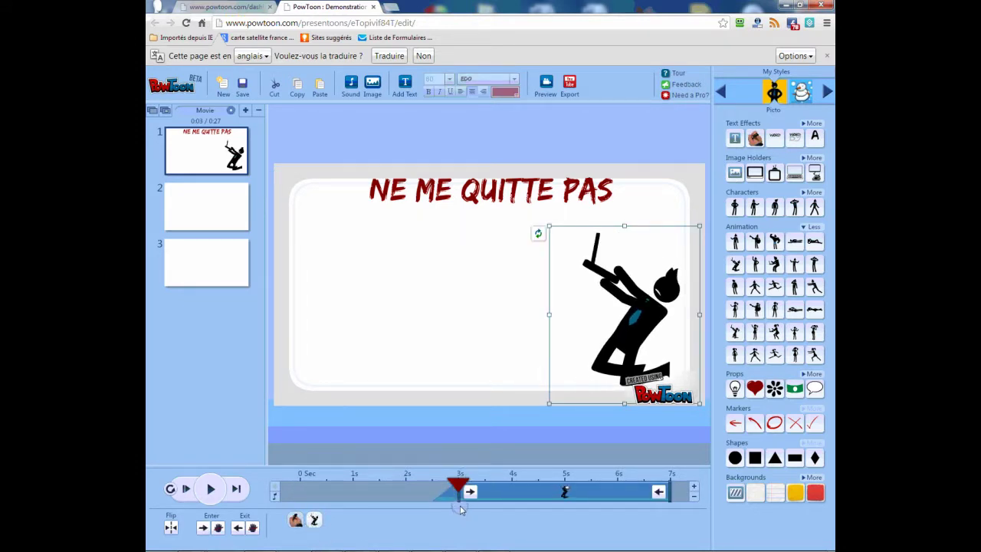
click(296, 521)
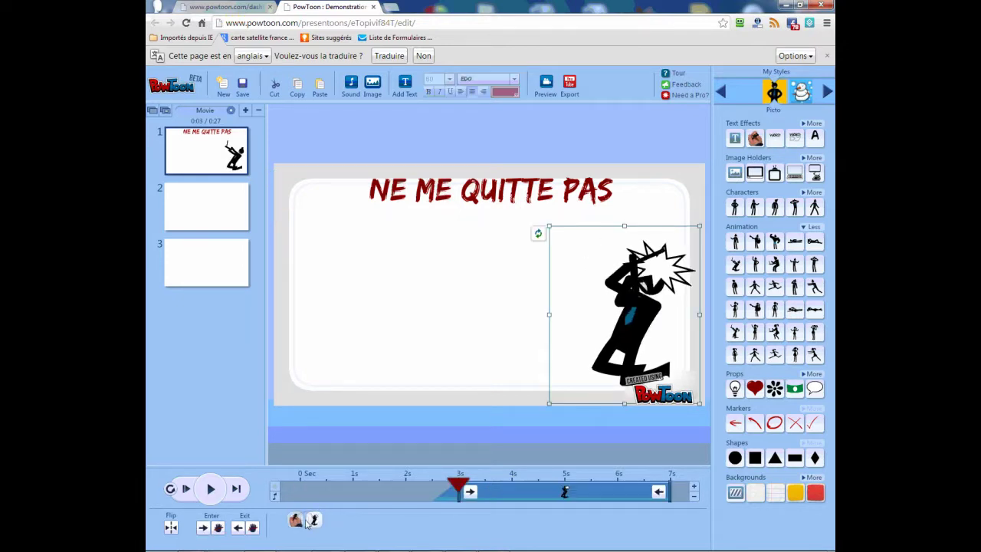
click(314, 521)
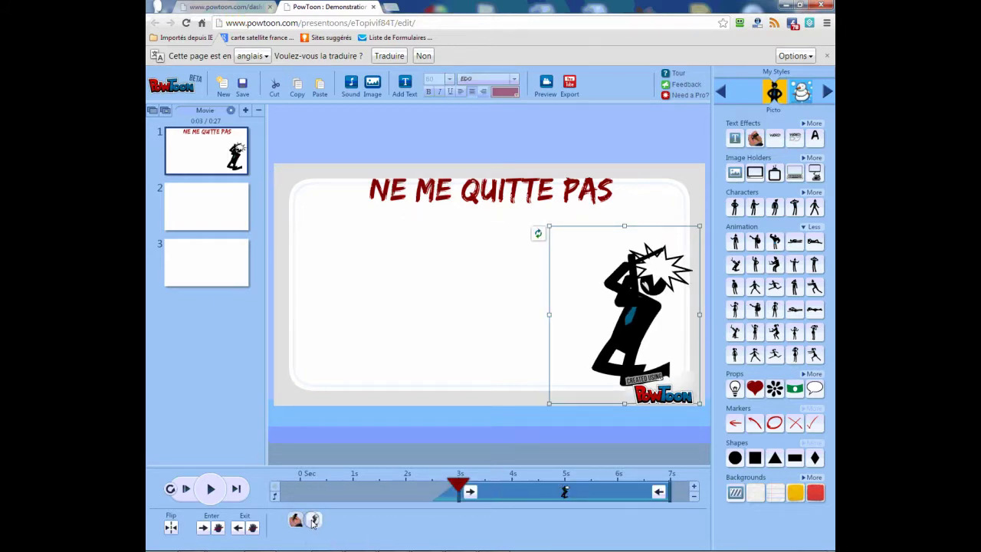
drag(460, 487, 432, 484)
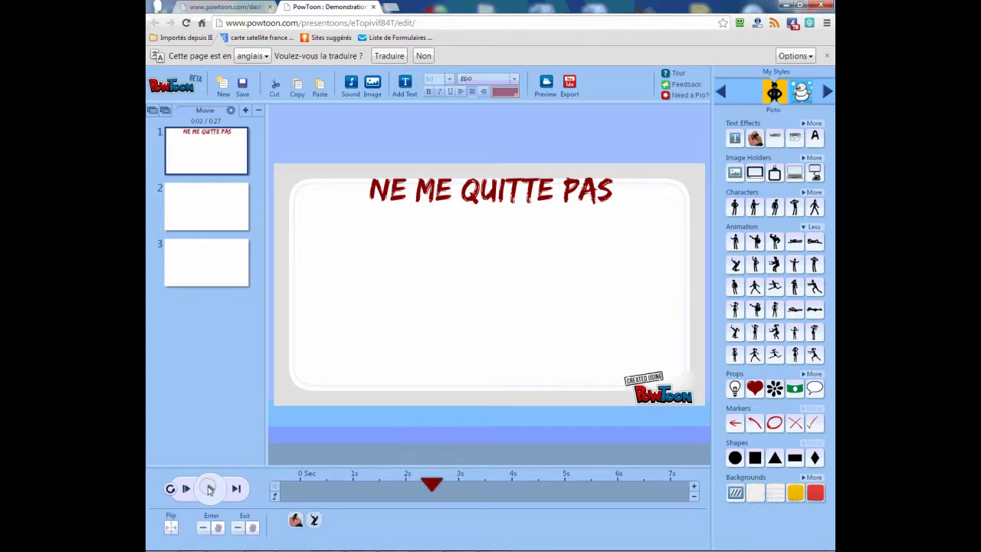
click(209, 488)
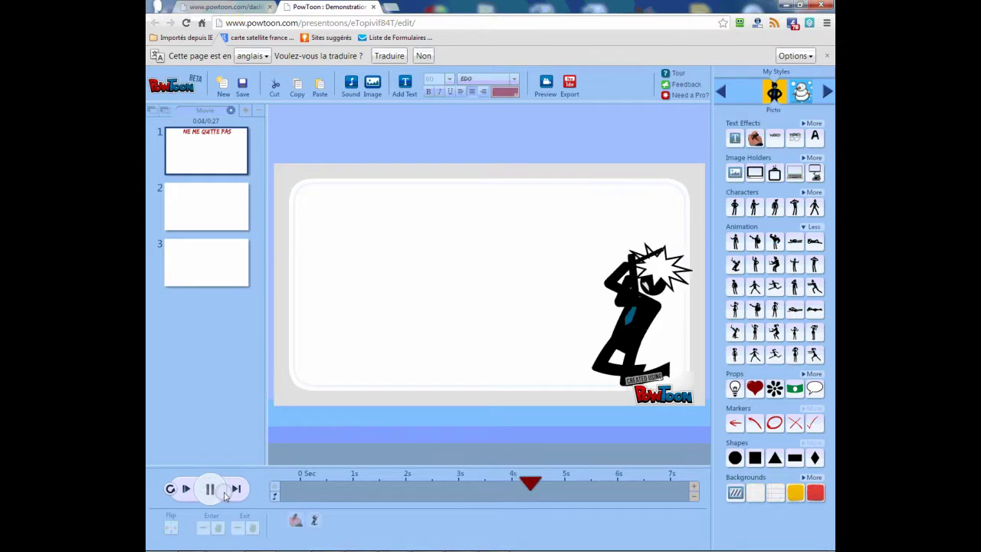
click(209, 488)
Step: Set the kneeling man's entrance effect to Fade and make him appear from about 2.5 s
click(313, 520)
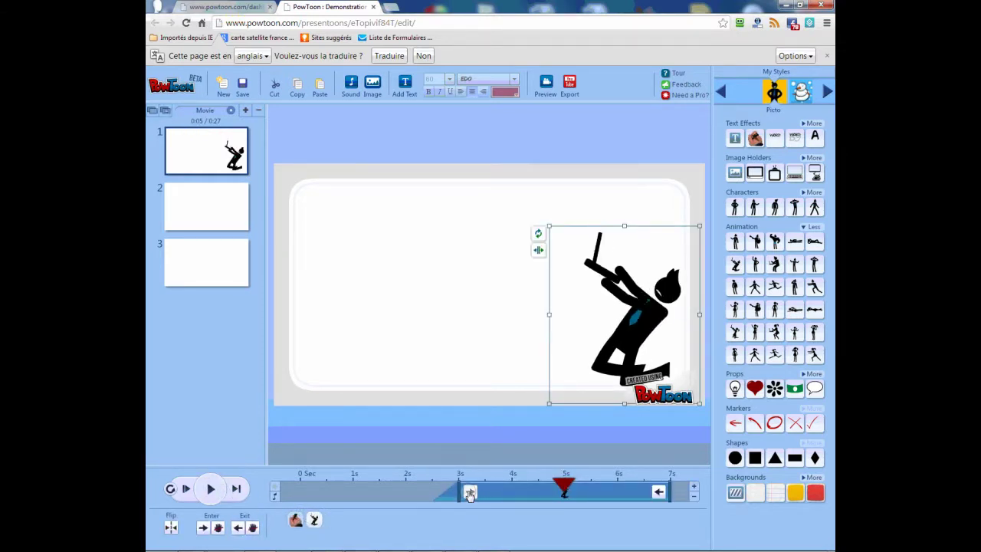
click(470, 494)
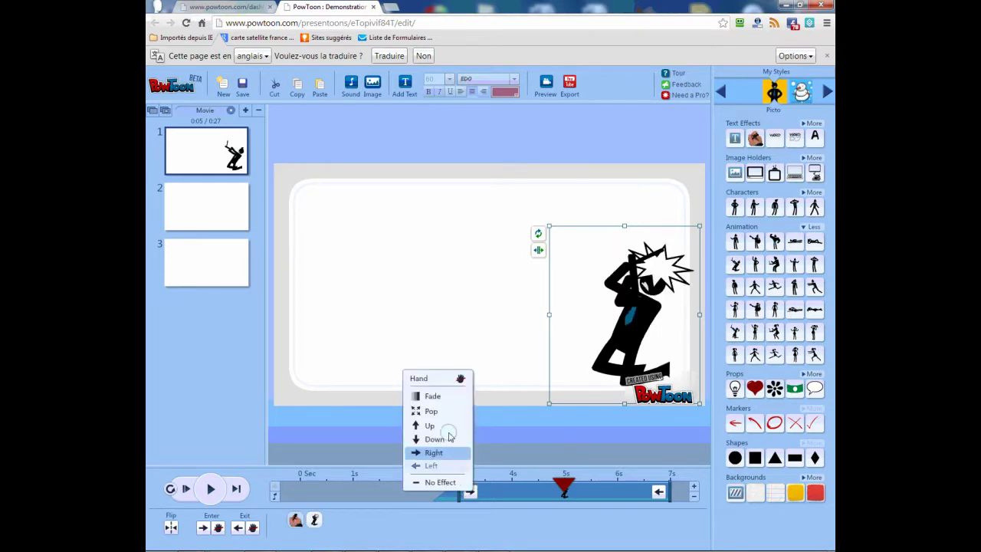
click(434, 395)
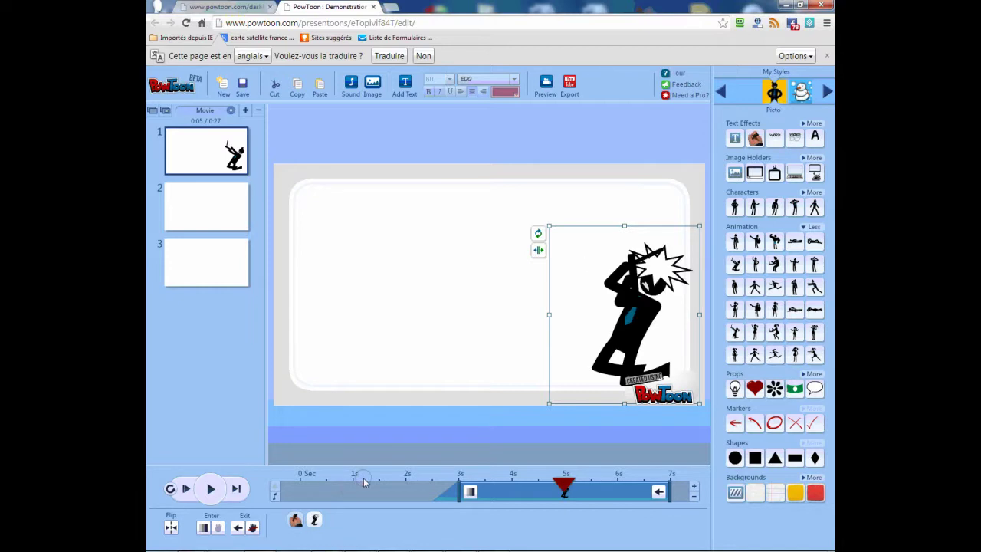
click(297, 520)
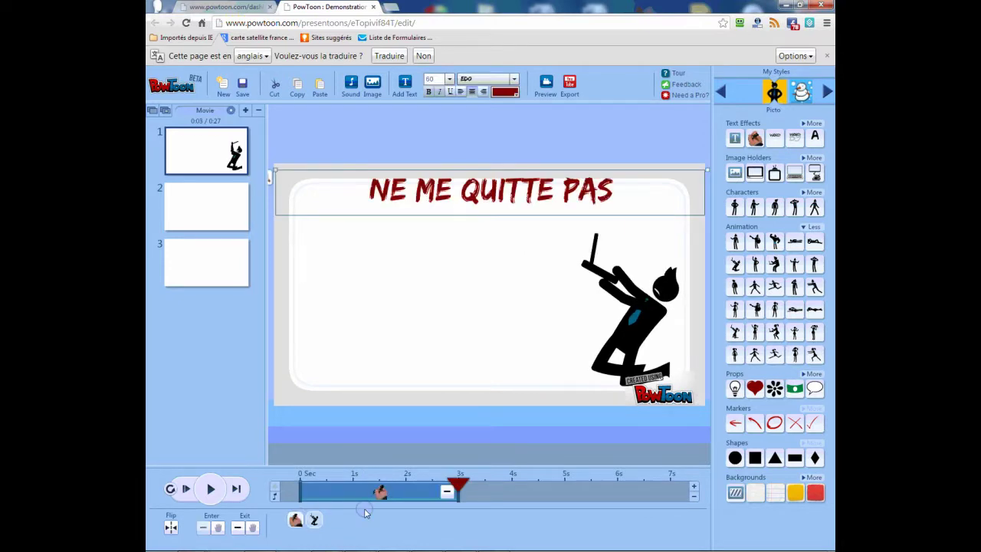
click(313, 521)
drag(450, 492, 433, 491)
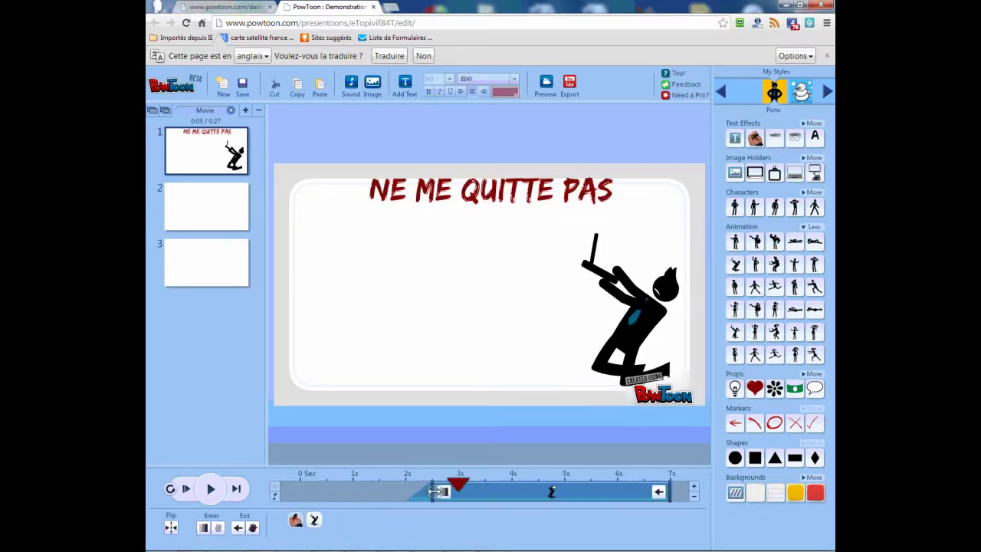
Step: Preview the slide with the new timing and inspect the exit effect options of the title
click(340, 481)
click(210, 488)
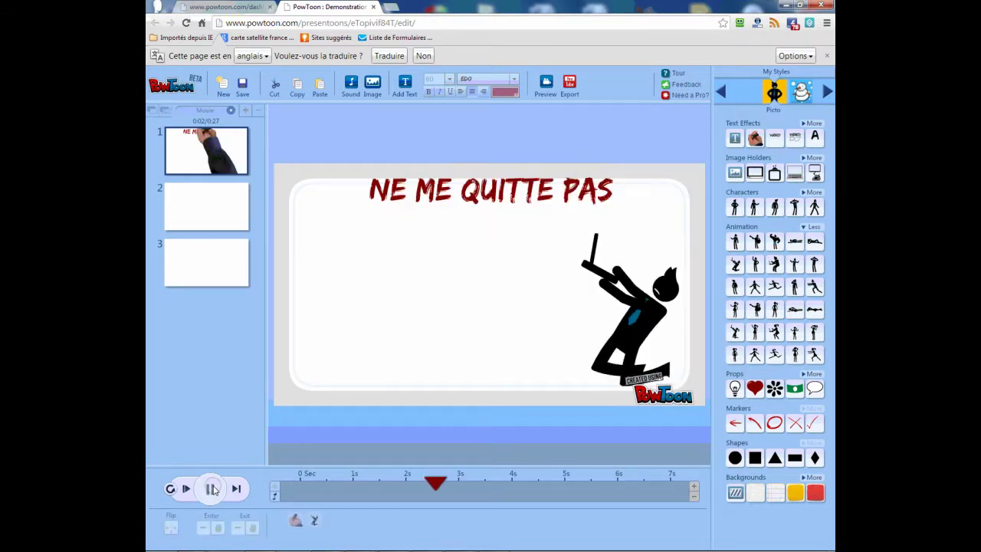
click(212, 489)
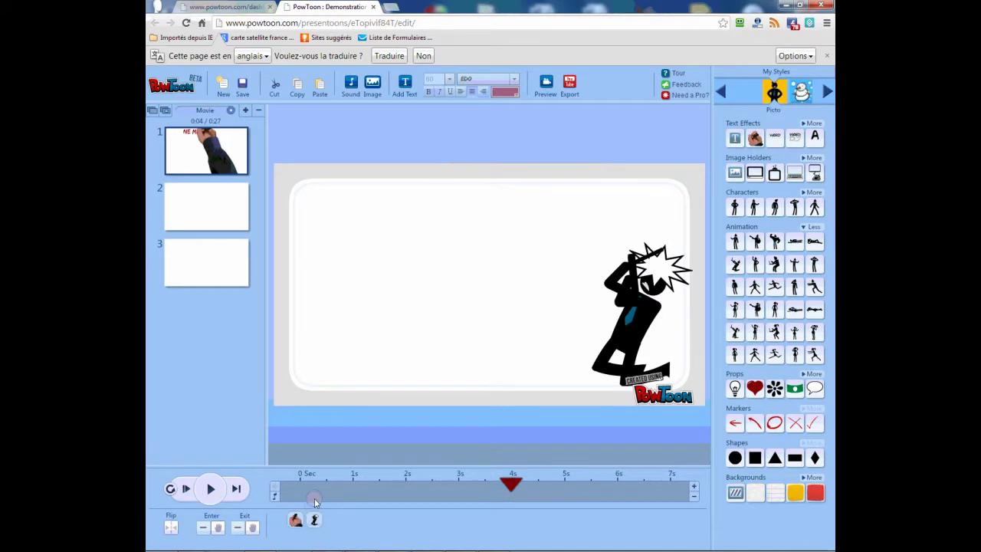
click(295, 521)
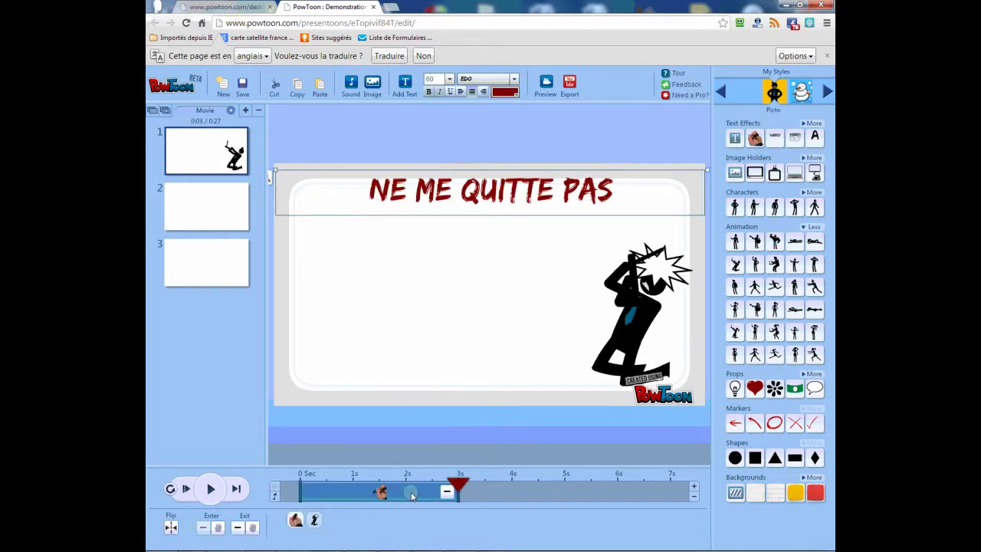
click(449, 494)
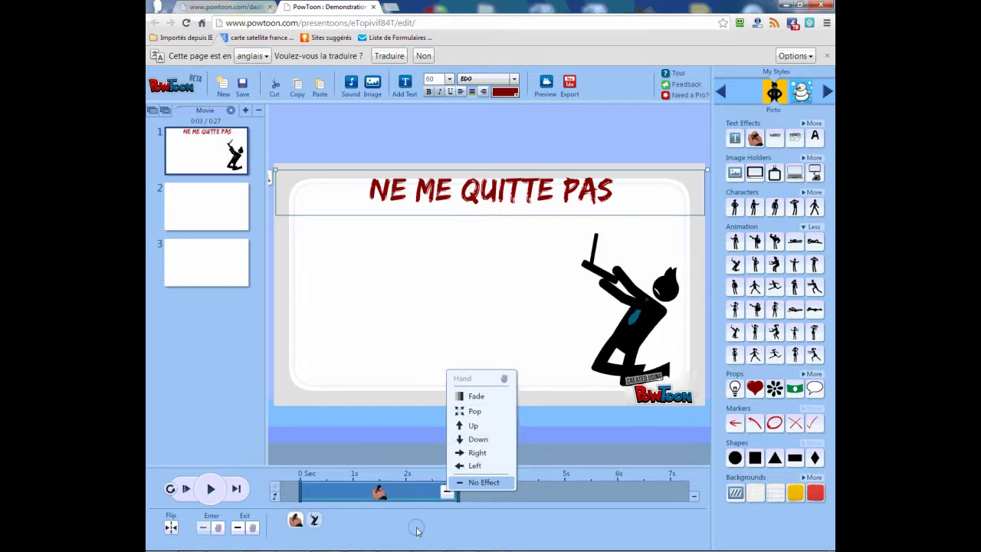
Step: Make the kneeling man appear from 1 s and play the slide from the beginning
click(313, 520)
drag(433, 491, 357, 495)
drag(459, 485, 299, 485)
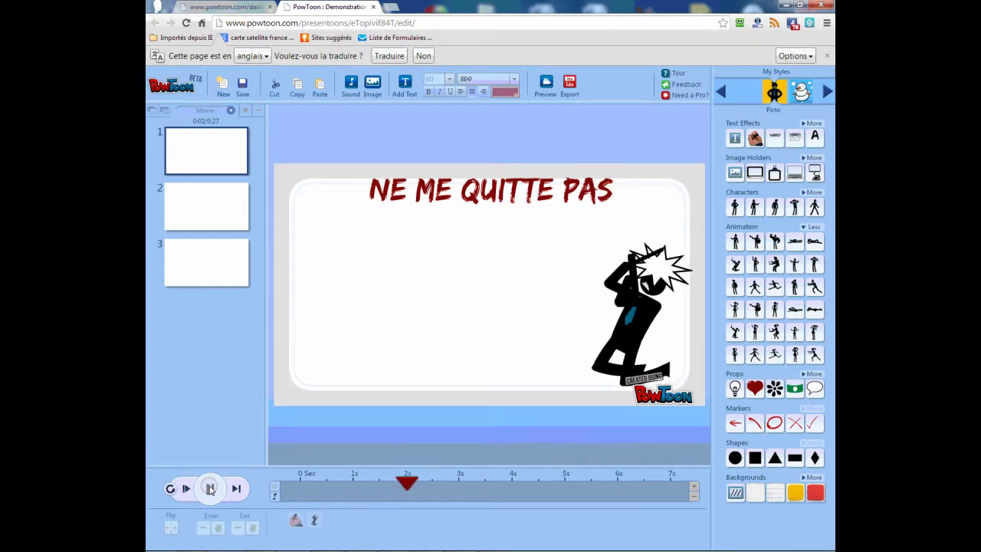
click(207, 490)
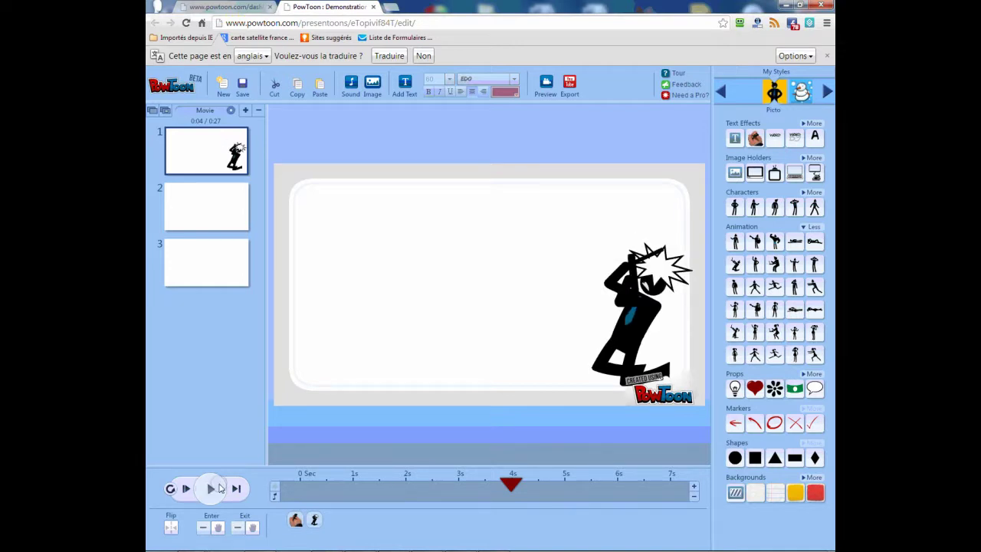
Step: Delete the kneeling man from the first slide
click(628, 335)
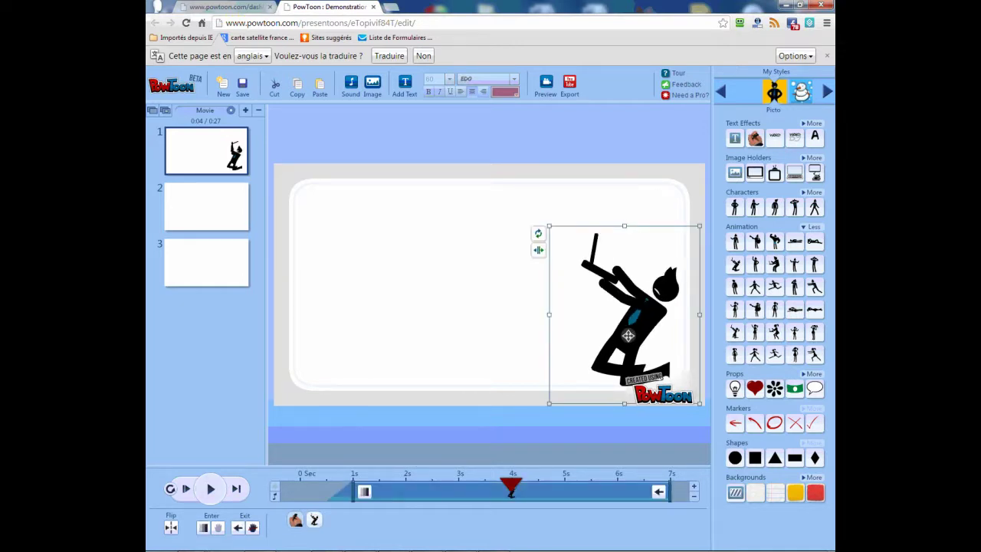
key(Delete)
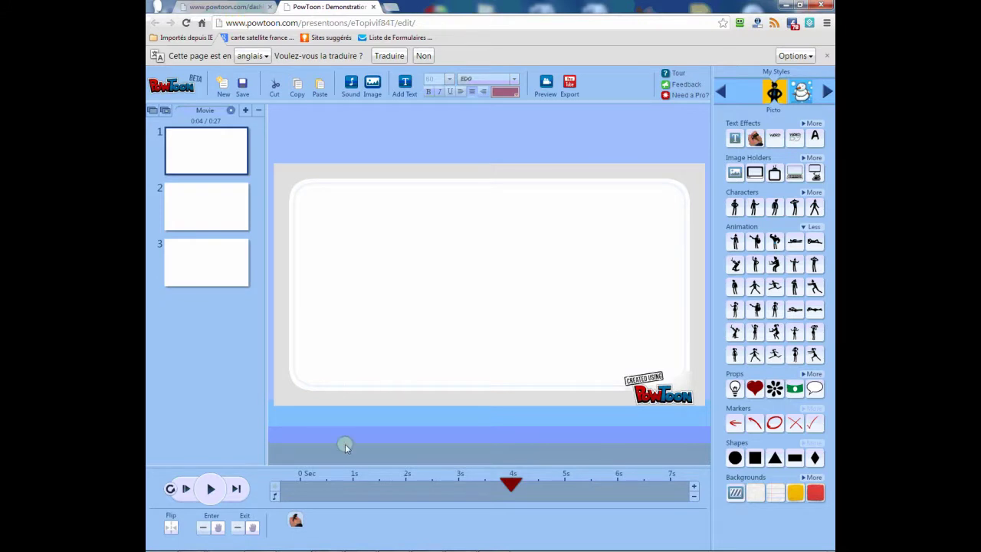
Step: Try adding a static striding character to the slide at 1 s, and delete it
click(469, 476)
drag(458, 483, 352, 483)
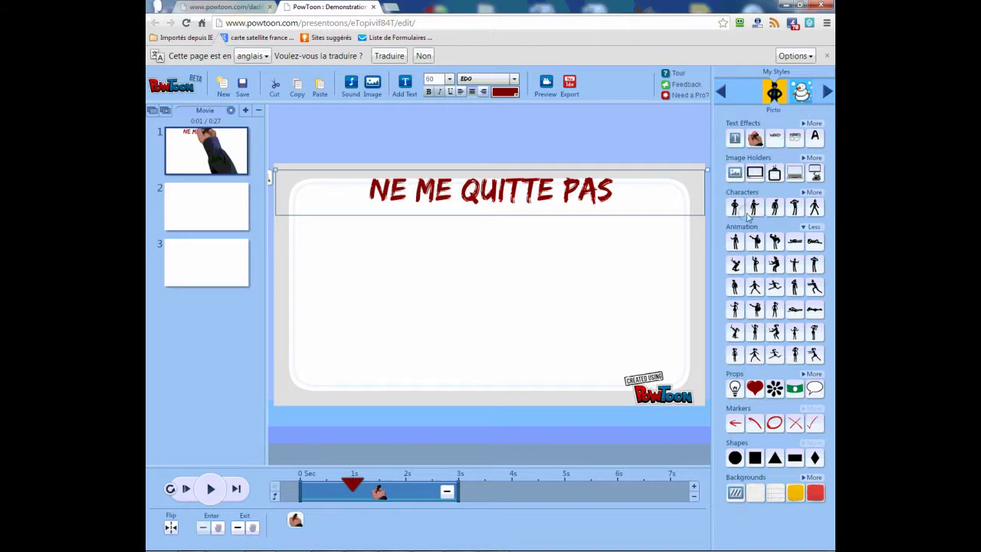
click(814, 209)
key(Delete)
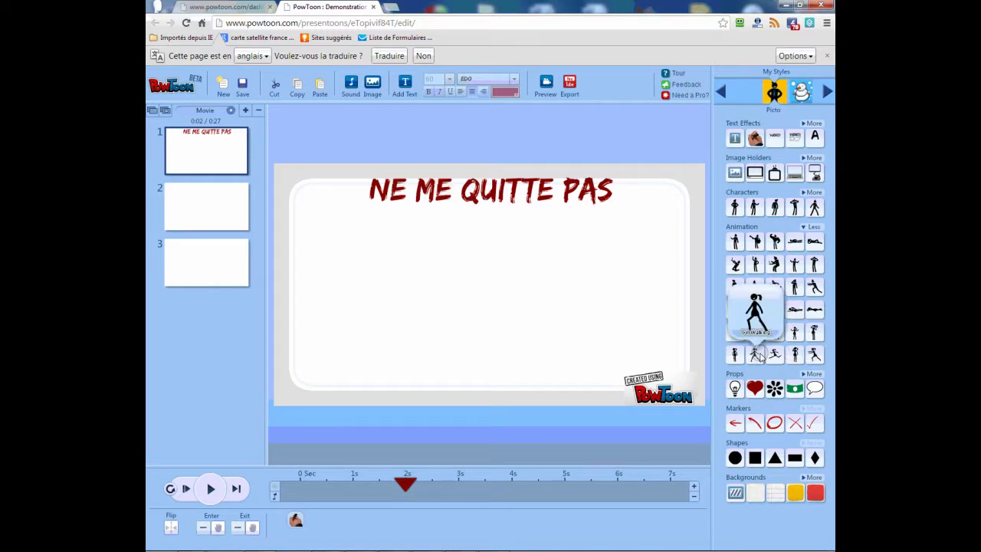
Step: Add the walking girl animation at 2 s in the middle of the slide, and delete the title text
click(756, 354)
drag(498, 284, 488, 314)
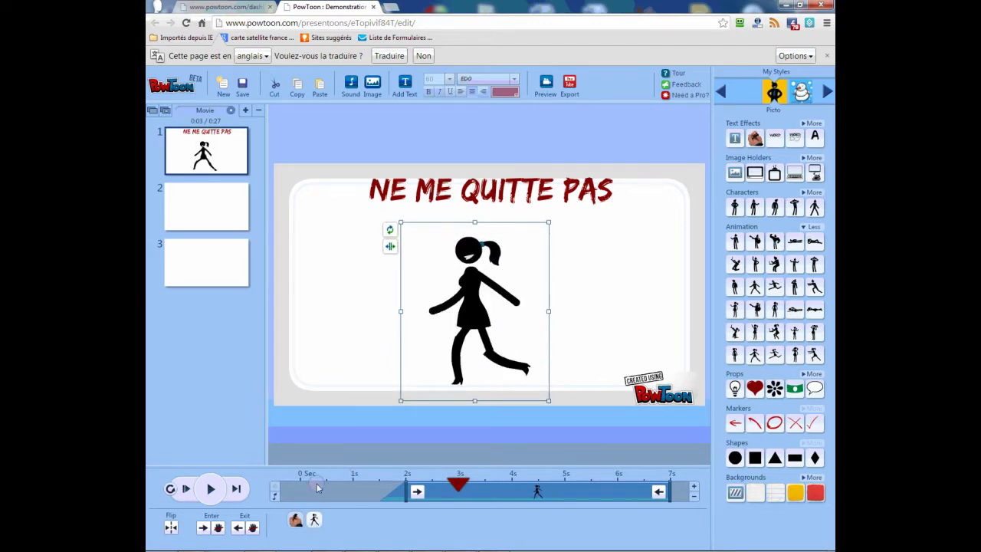
click(295, 521)
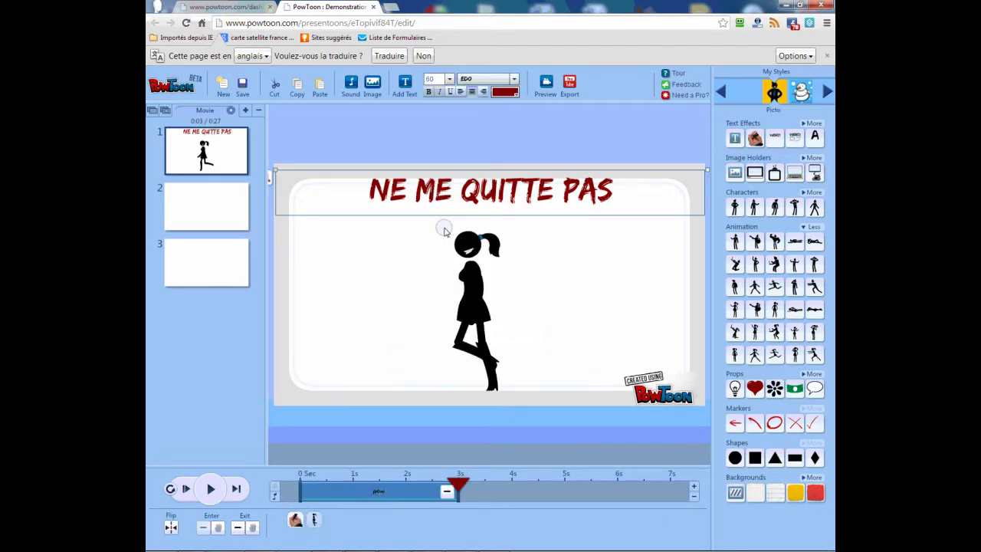
key(Delete)
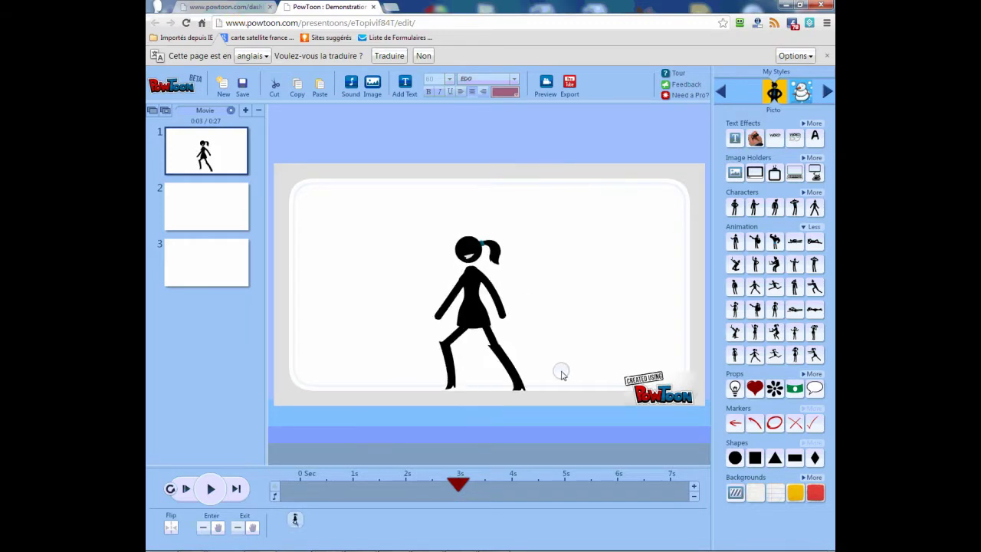
Step: Try the Left entrance effect on the walking girl, and set it back to Right
click(295, 522)
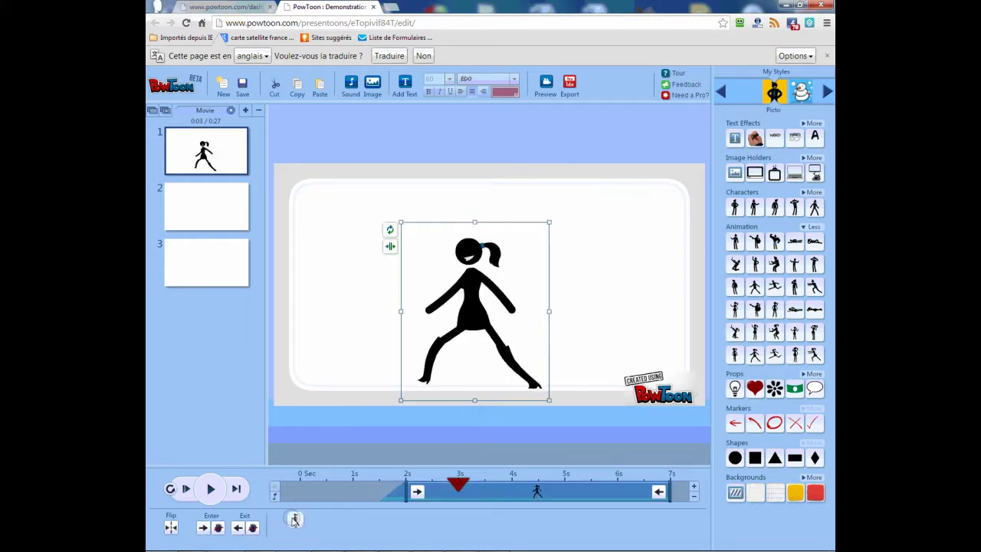
click(417, 492)
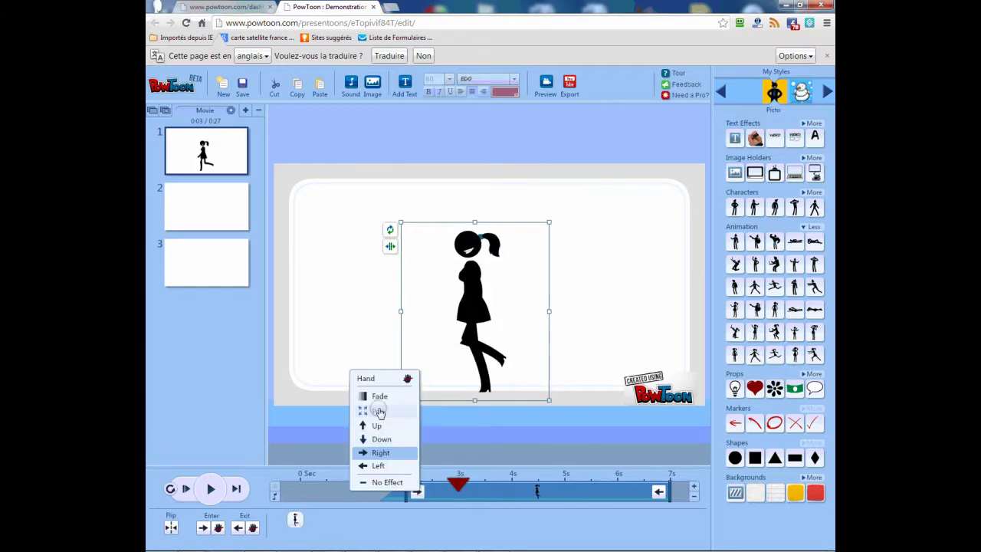
click(377, 467)
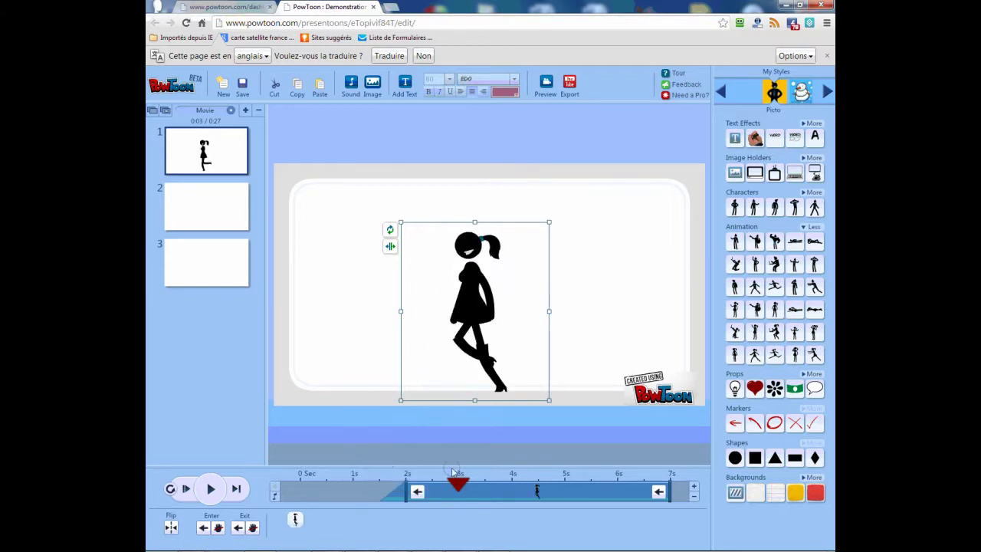
click(417, 491)
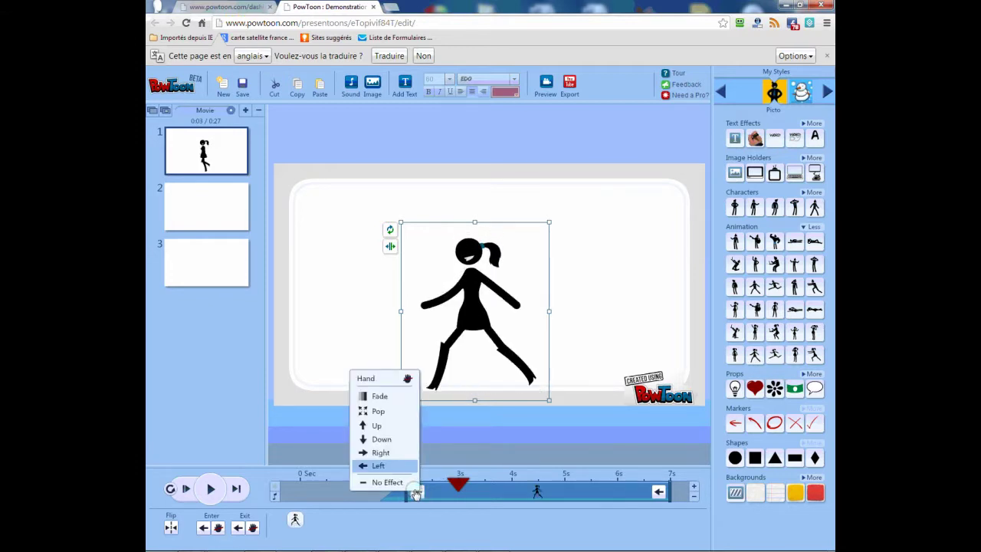
click(381, 453)
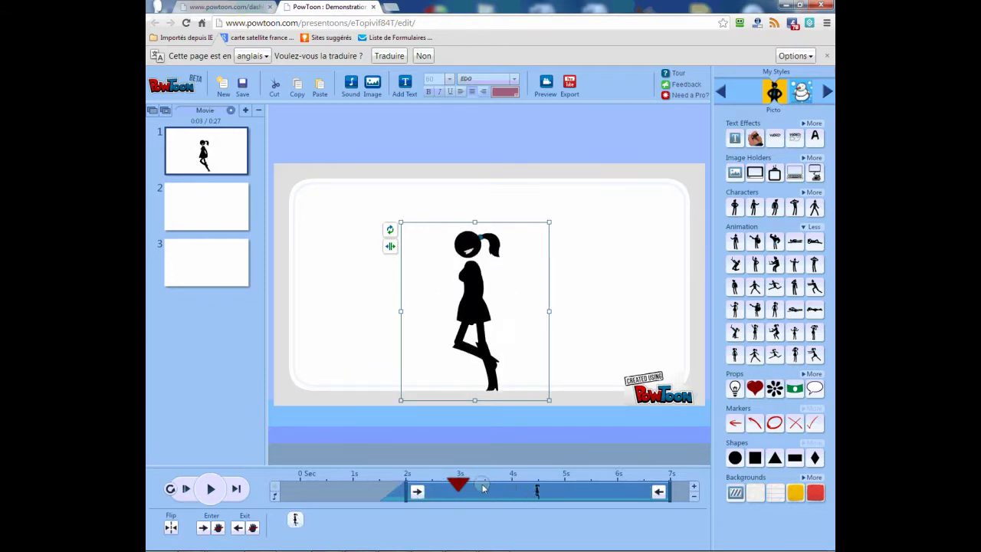
Step: Shorten the walking girl's time on the slide to end at about 6.5 s and scrub through her animation
drag(442, 487, 490, 487)
drag(557, 487, 644, 490)
click(565, 487)
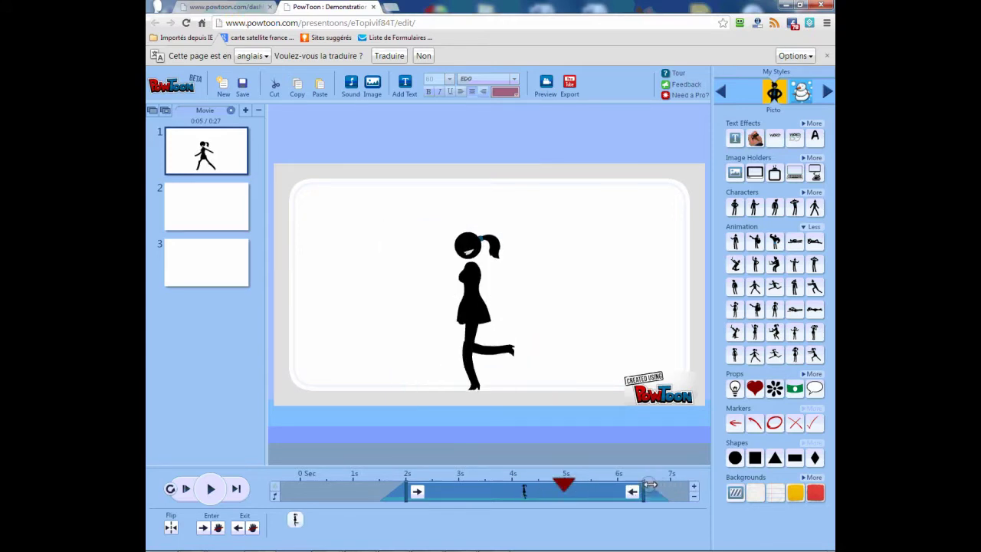
drag(562, 487, 485, 486)
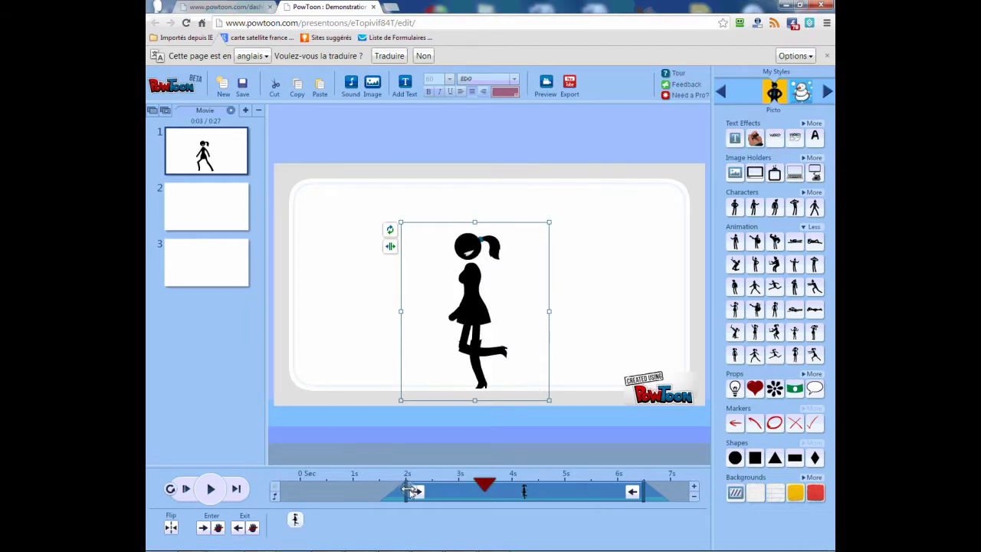
Step: Set the walking girl's entrance effect to Left and play the slide from 1 s
click(411, 491)
click(381, 451)
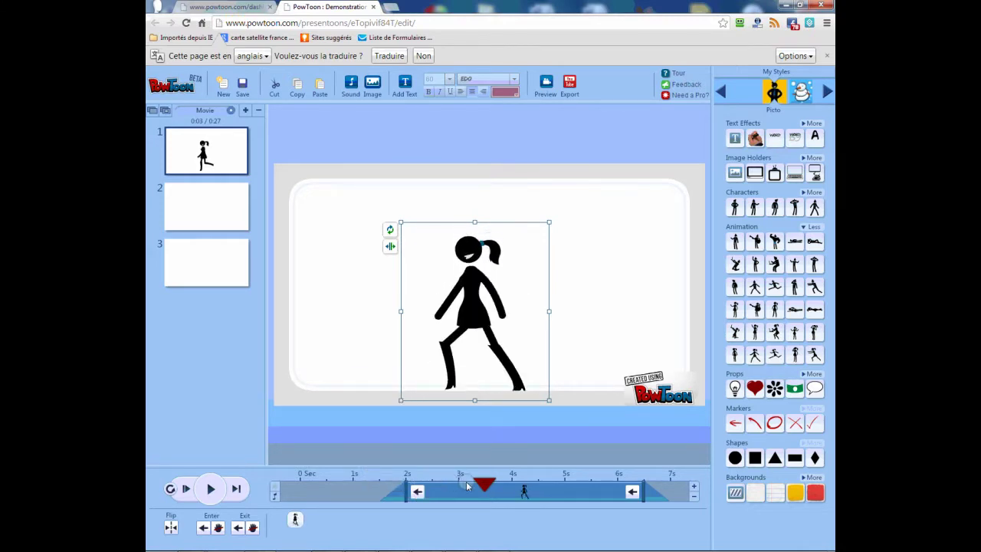
drag(467, 486, 352, 486)
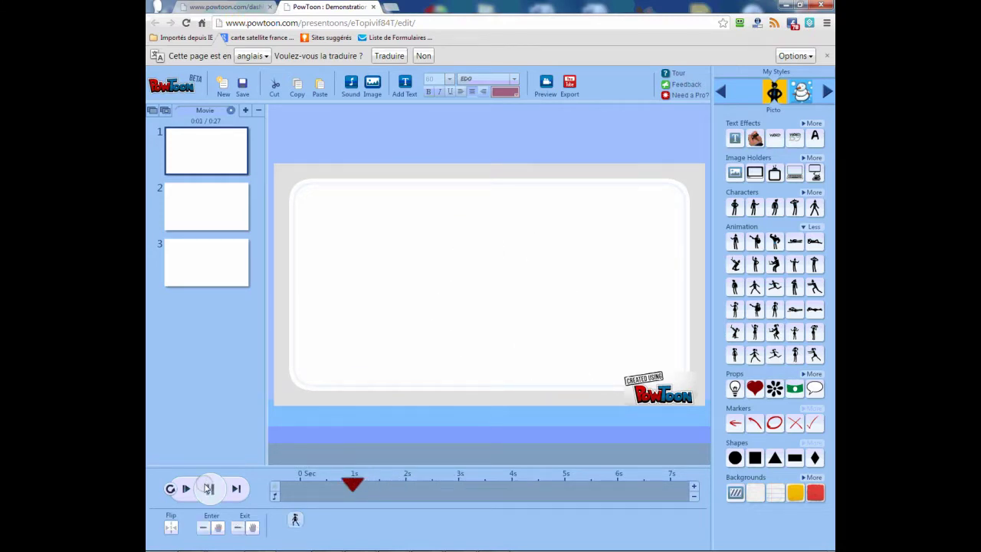
Step: Play slide 1 through the walking girl's animation into slide 2, and return to slide 1
click(208, 489)
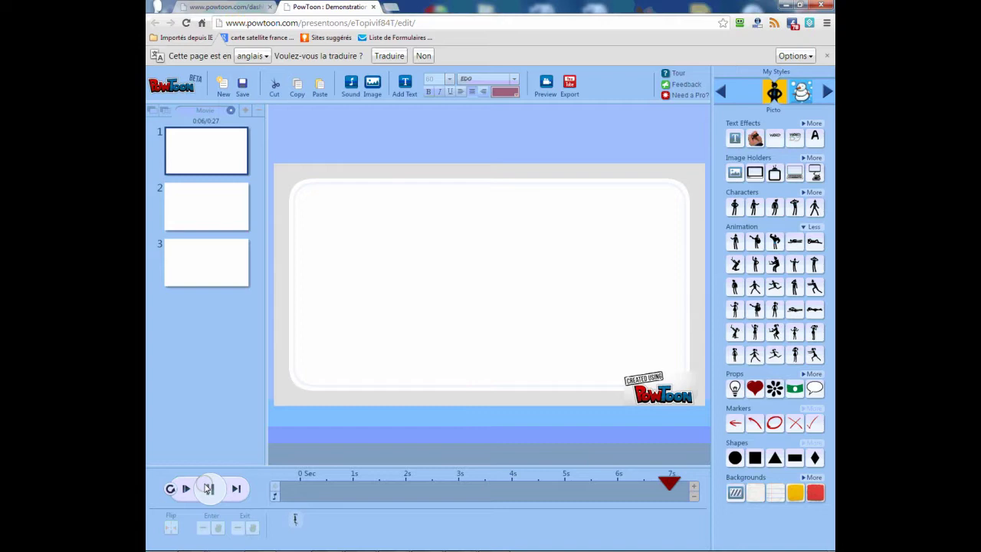
click(399, 486)
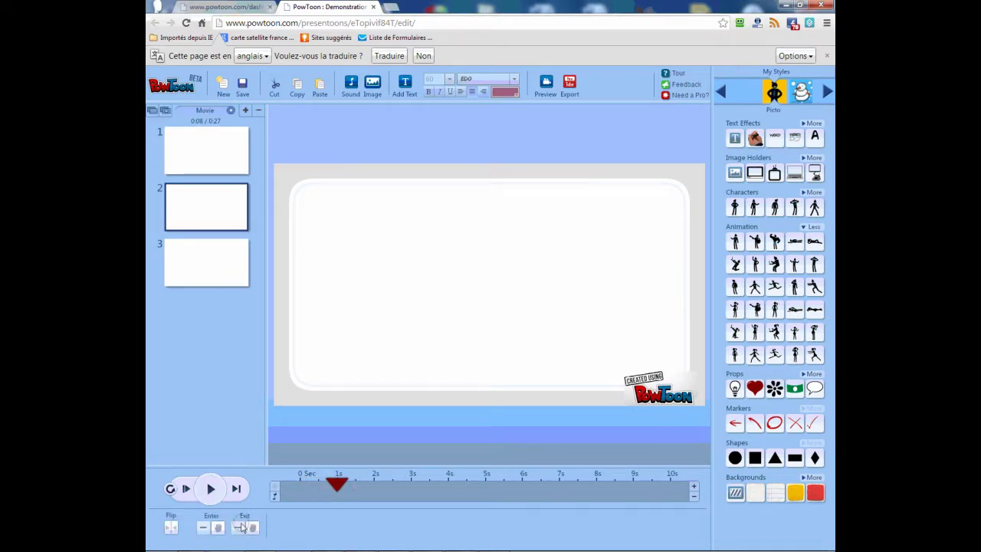
click(192, 216)
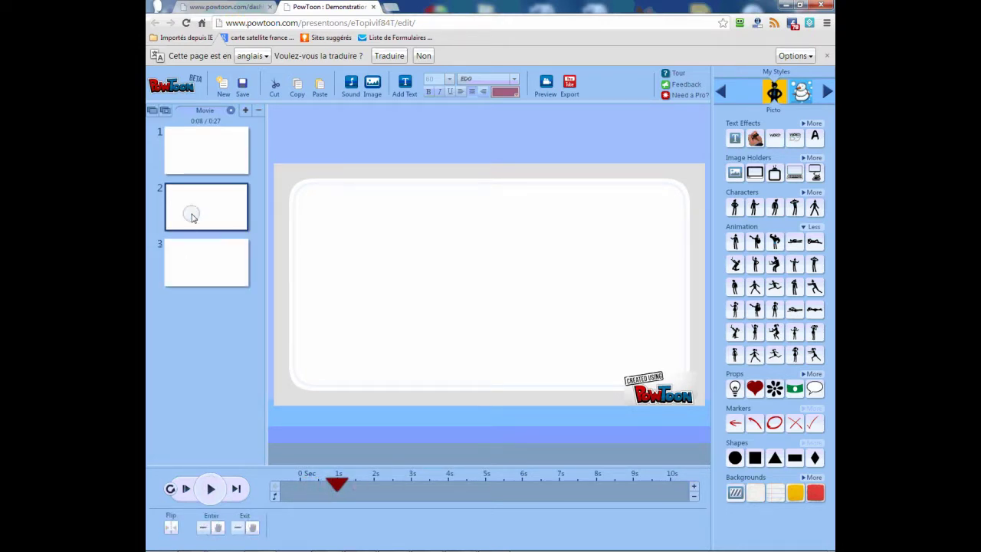
click(209, 174)
Step: Shorten the walking girl's time on the slide to end at about 3.5 s and play the slide from 1 s
click(312, 361)
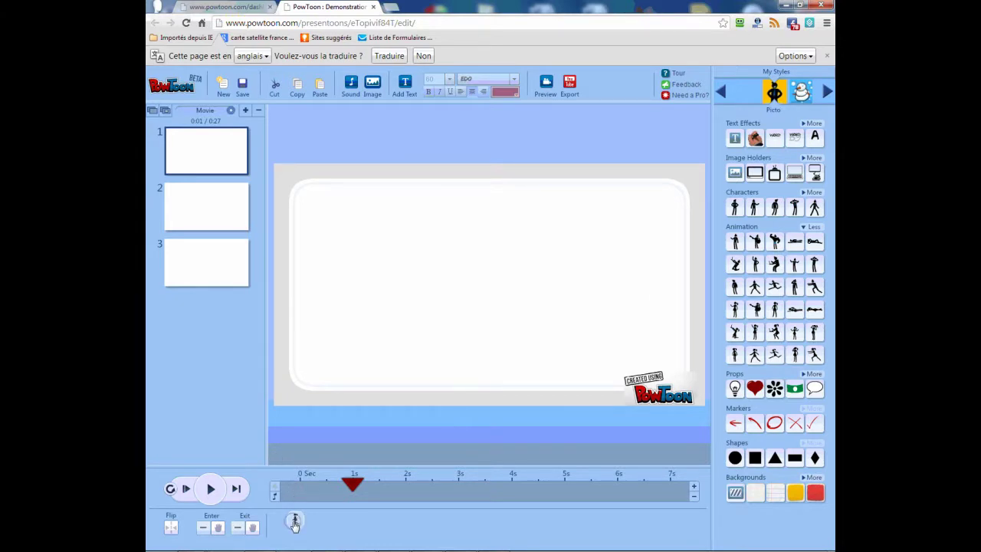
drag(664, 484, 489, 482)
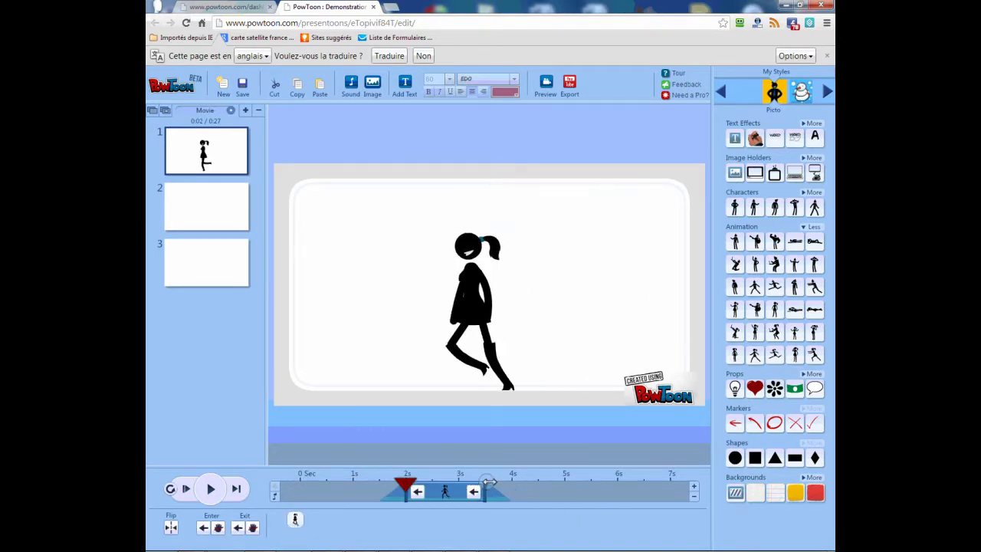
click(353, 485)
click(212, 489)
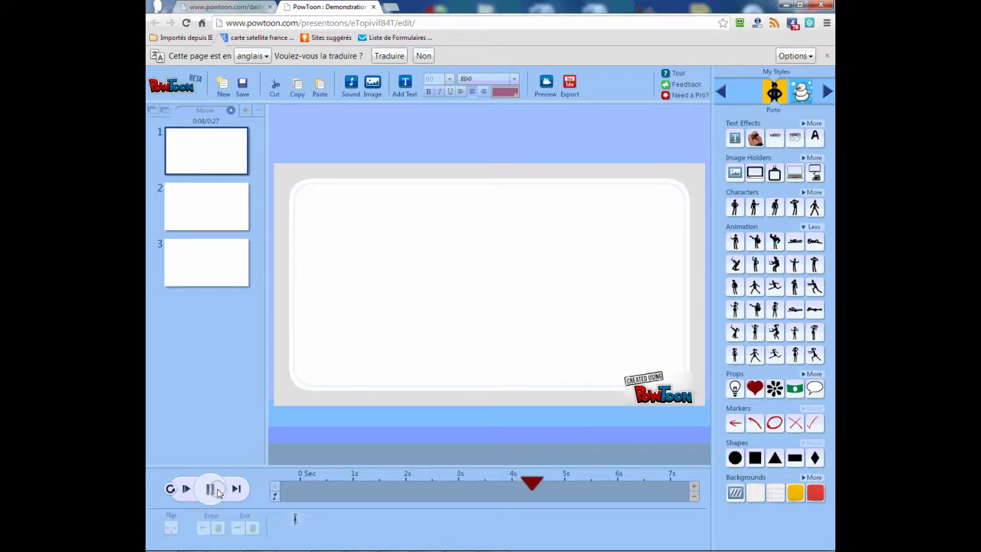
click(217, 492)
Step: Reduce the walking girl's time on the slide to the minimum at 2 s and play the slide again from about 1 s
click(295, 524)
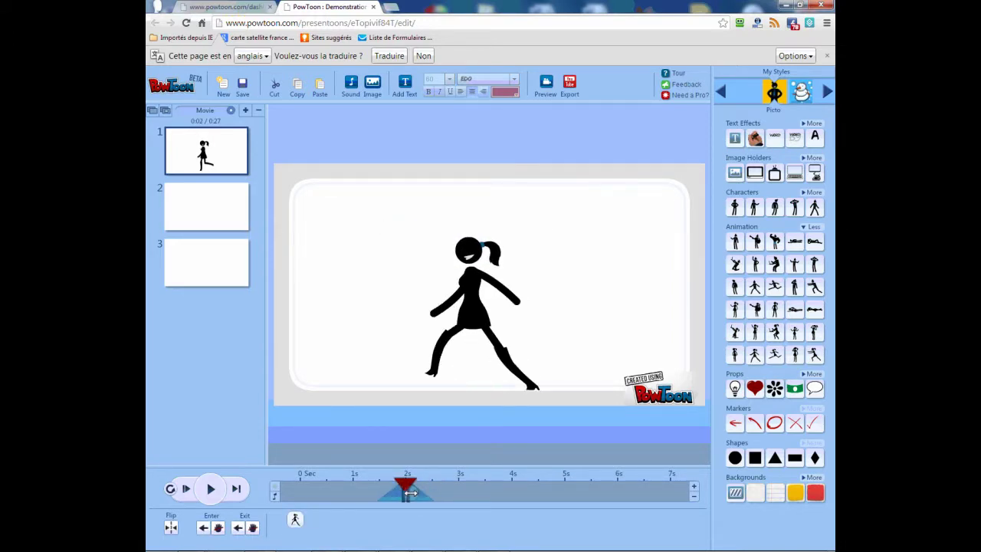
click(344, 488)
click(210, 490)
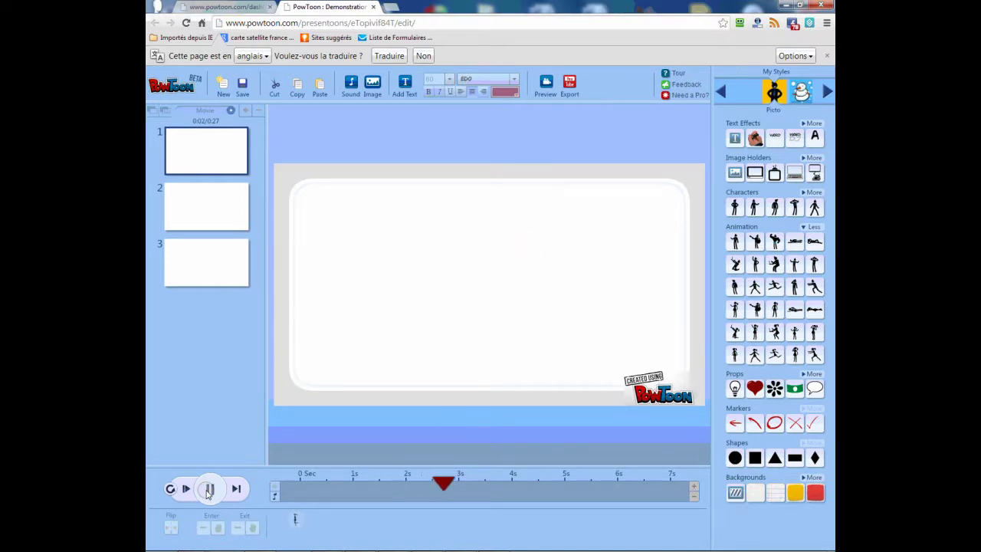
click(208, 490)
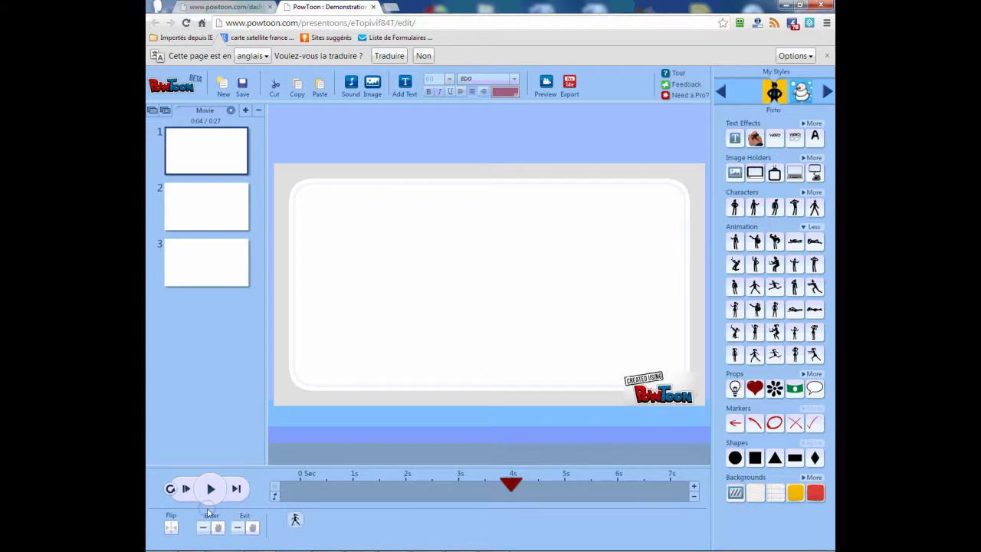
Step: Delete the walking girl from slide 1
click(297, 524)
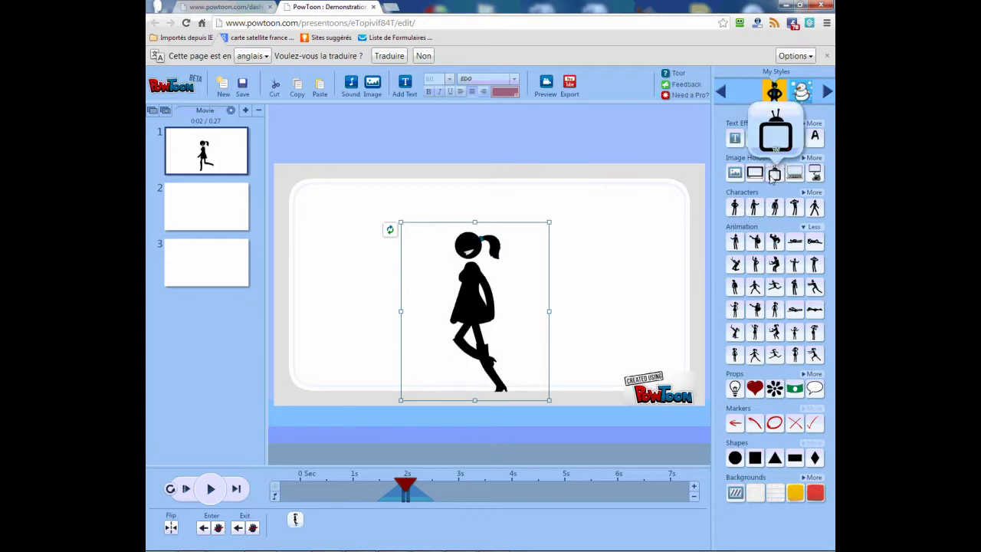
key(Delete)
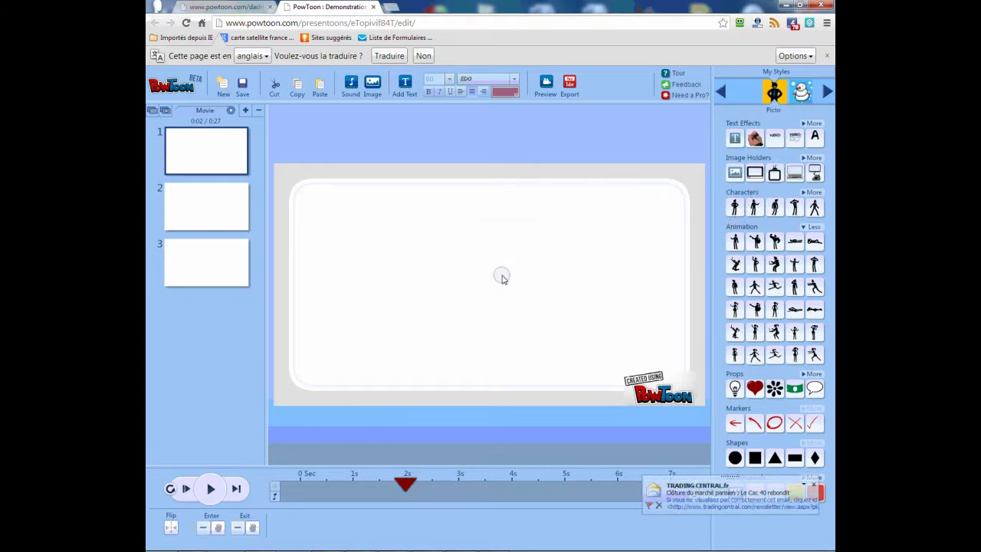
drag(795, 175, 559, 245)
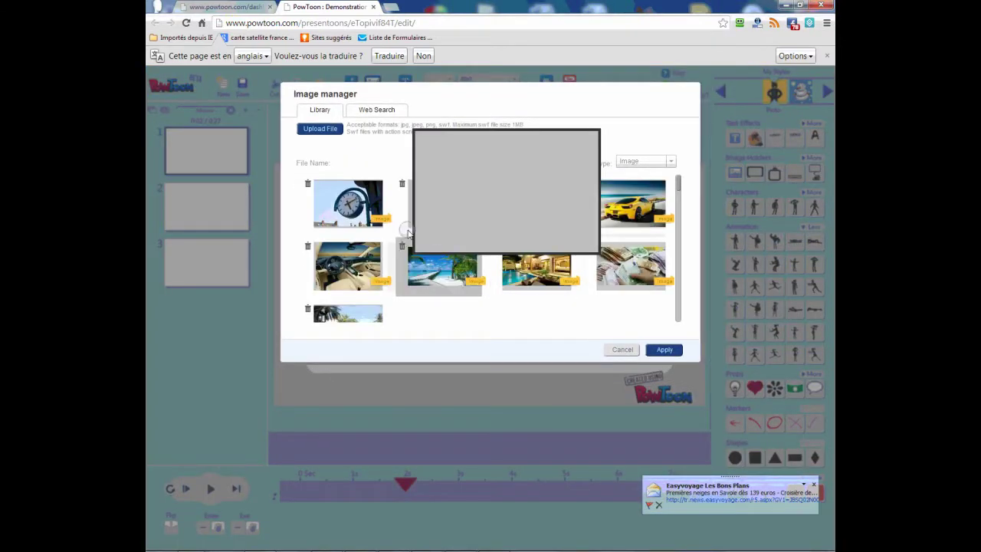
click(623, 349)
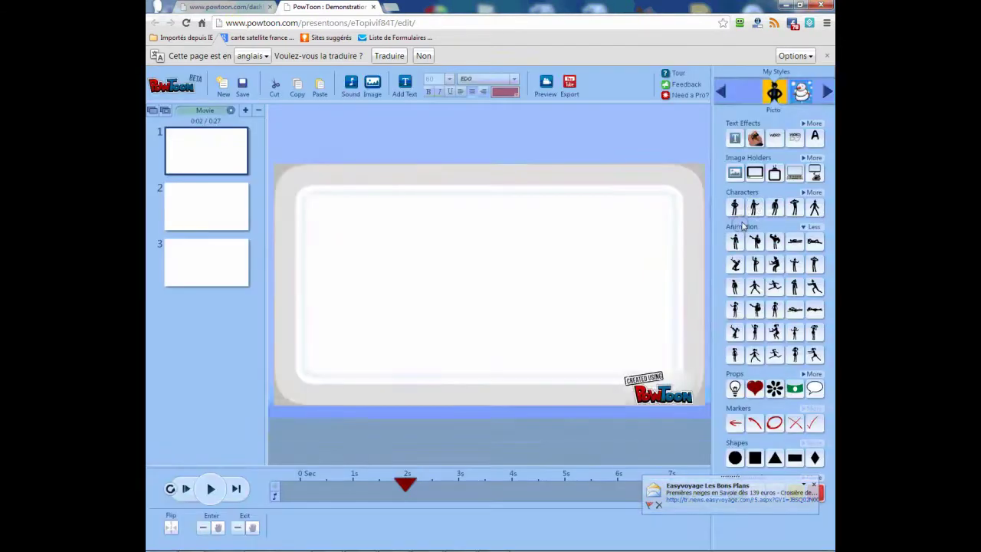
drag(736, 389, 490, 228)
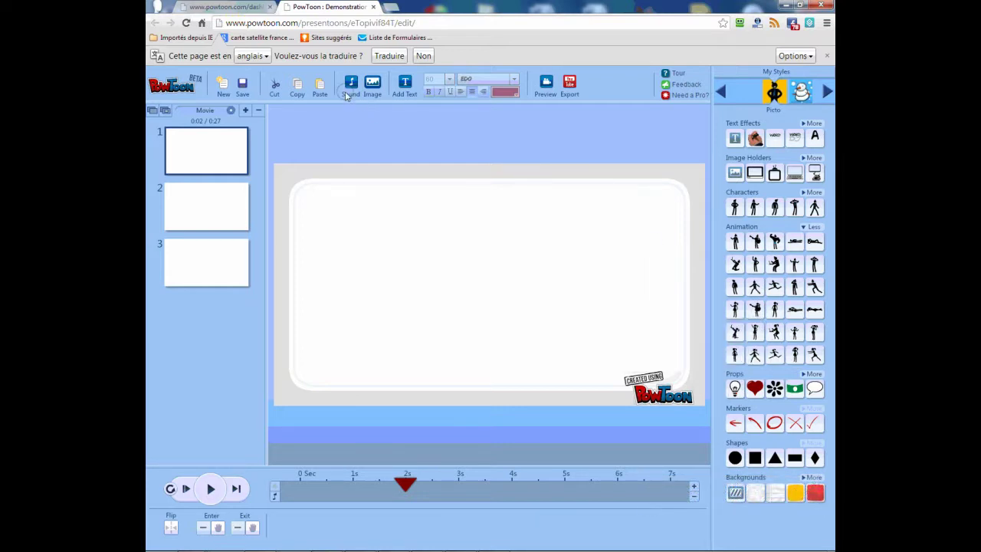
Step: Browse the computer's files for an image to upload, cancel, and insert the car interior picture from the image library
click(371, 83)
mouse_move(610, 290)
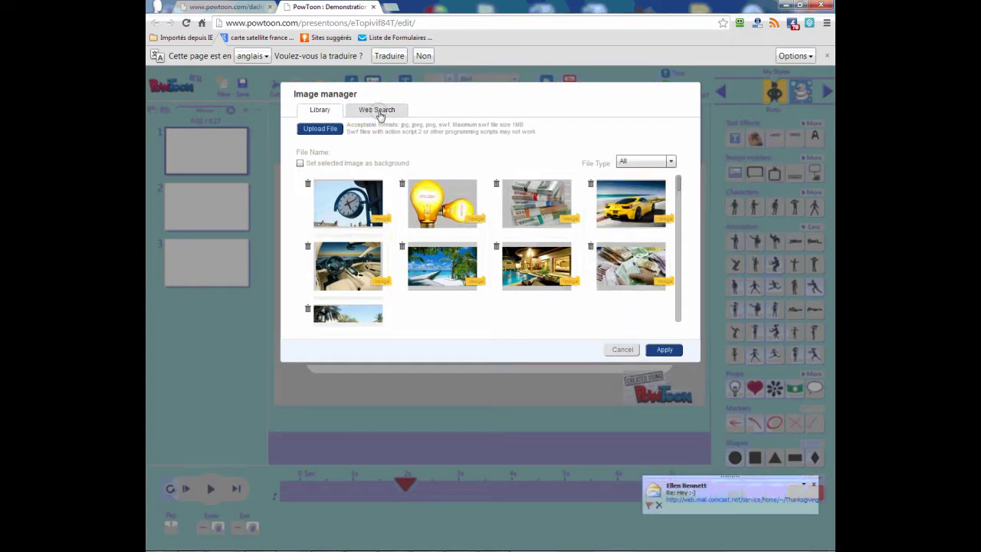
click(328, 128)
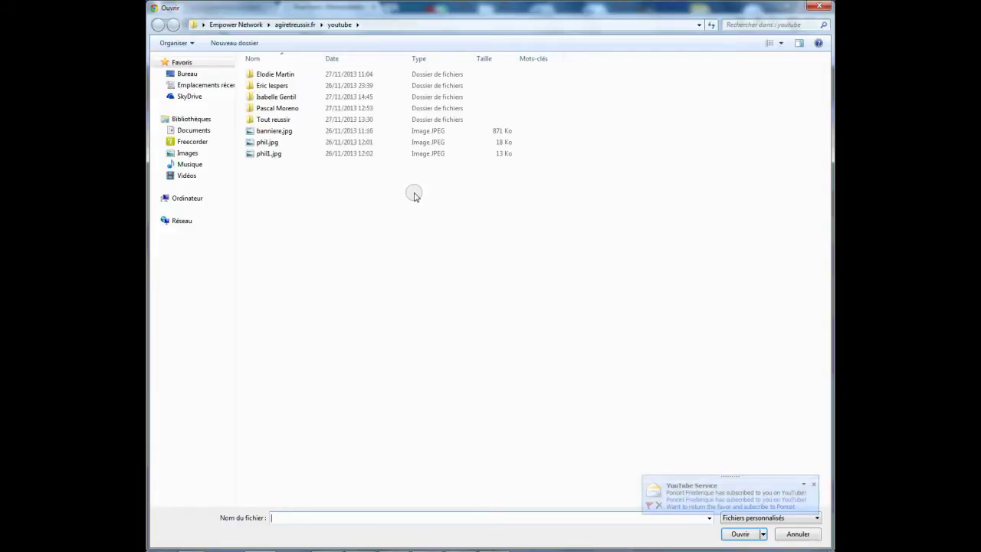
click(277, 131)
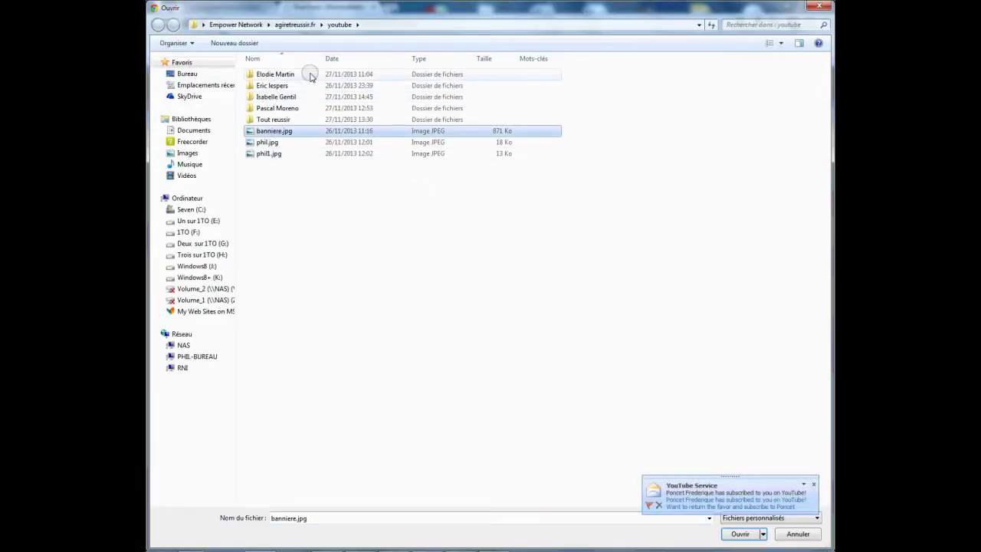
click(820, 7)
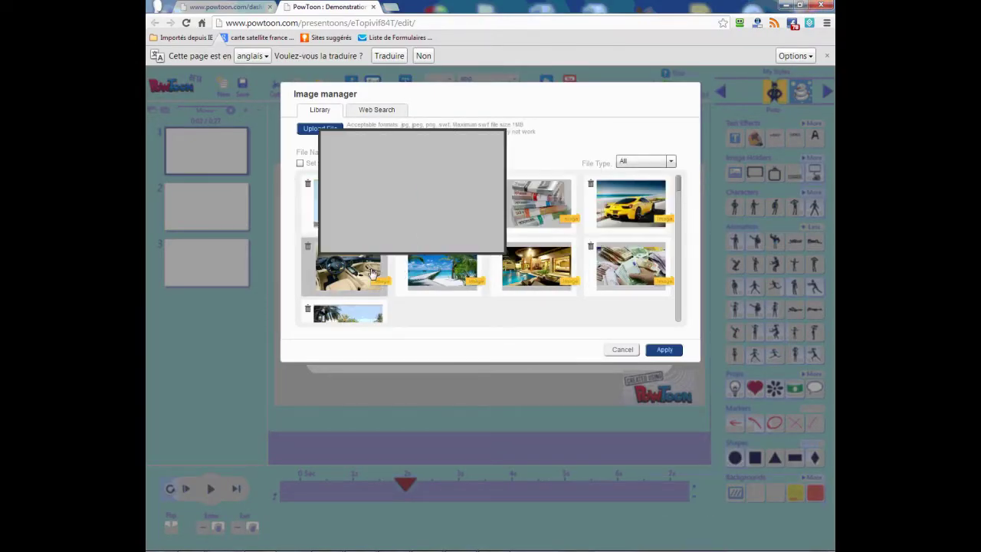
click(345, 266)
click(657, 352)
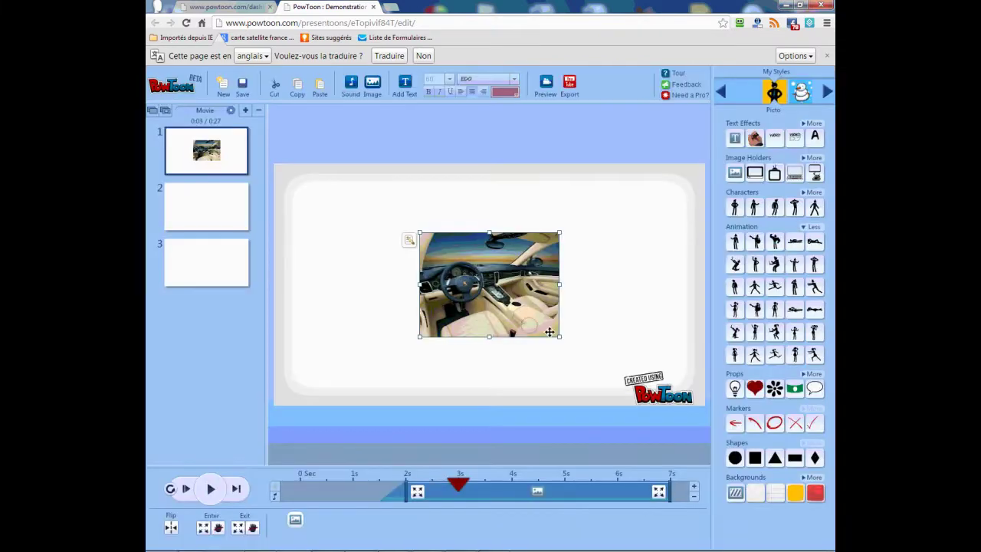
Step: Enlarge the car interior picture to fill most of the slide's height and reposition it near the middle
drag(422, 336, 270, 396)
drag(383, 338, 493, 281)
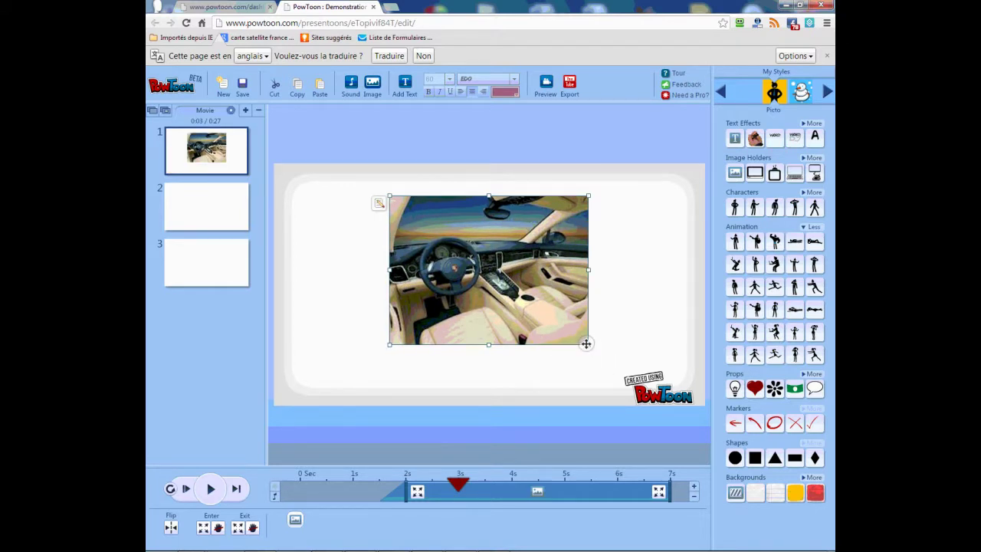
drag(589, 346, 642, 384)
drag(612, 345, 566, 330)
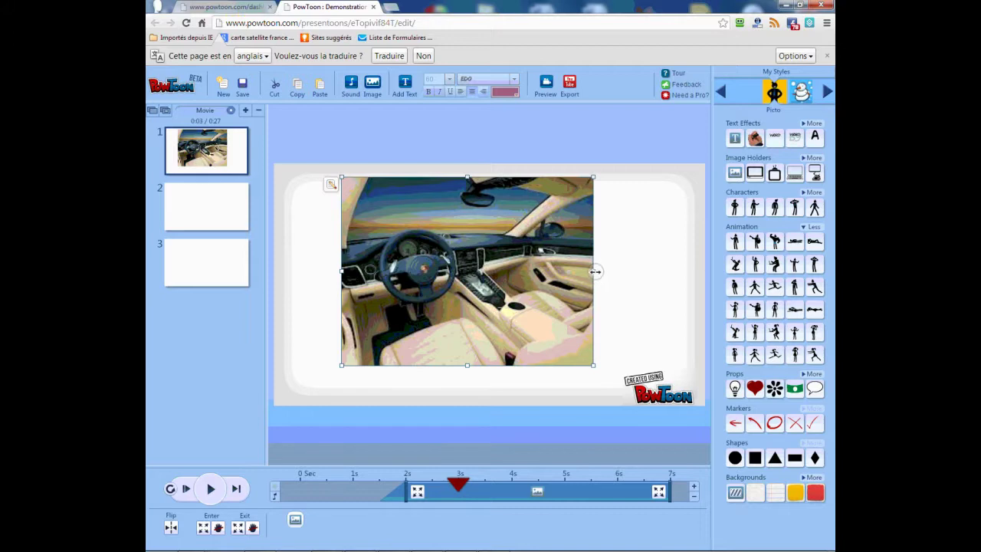
drag(591, 366, 603, 387)
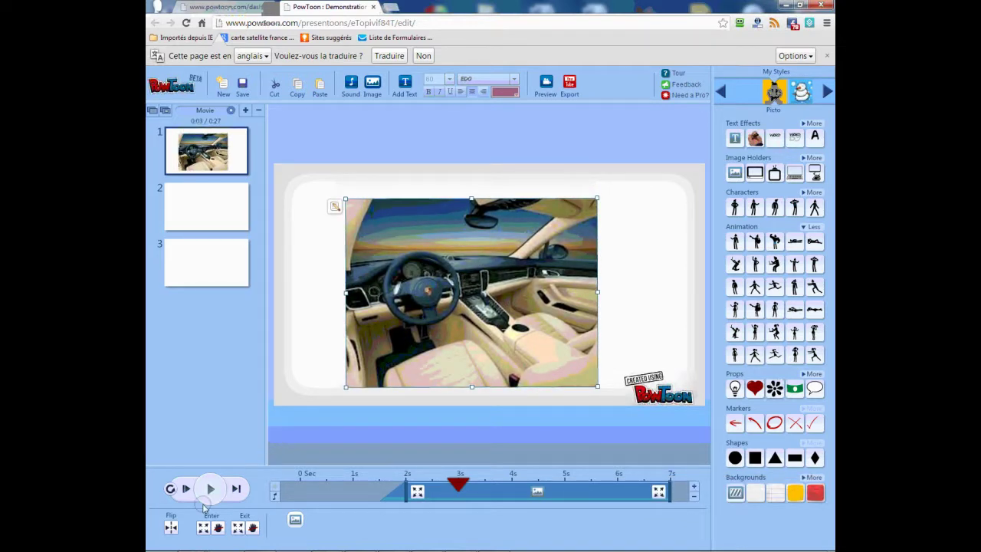
Step: Flip the car interior picture horizontally so the steering wheel is on the right, and move it slightly upward
click(171, 528)
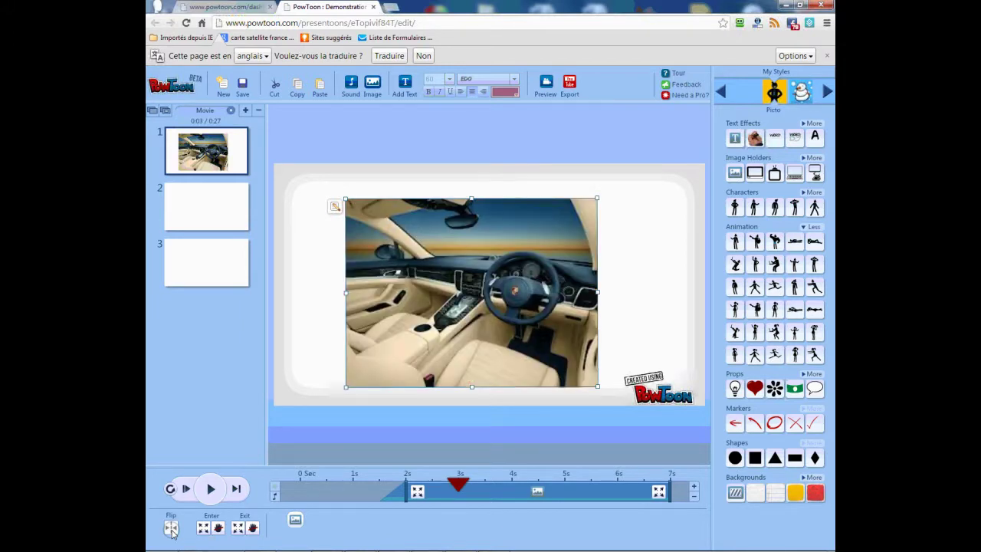
click(171, 528)
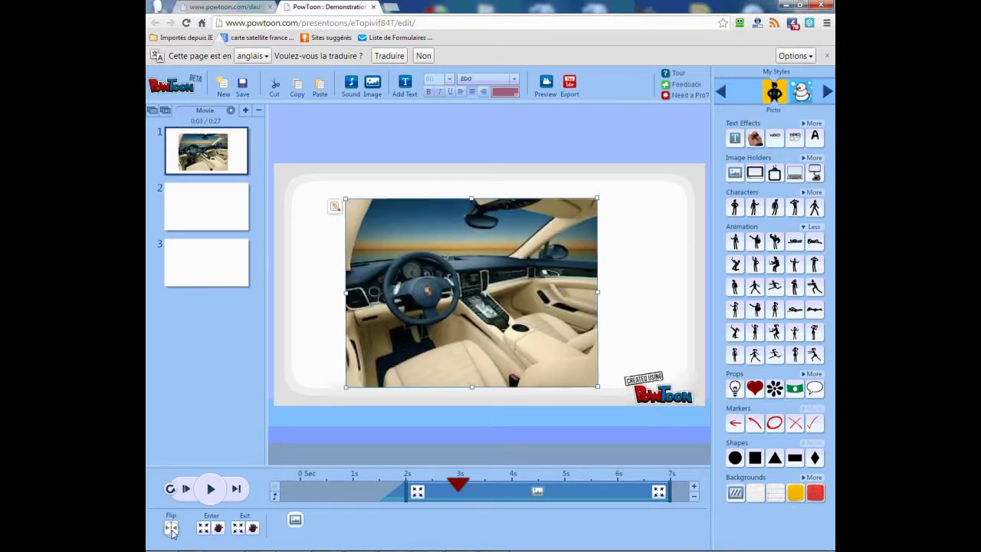
click(171, 528)
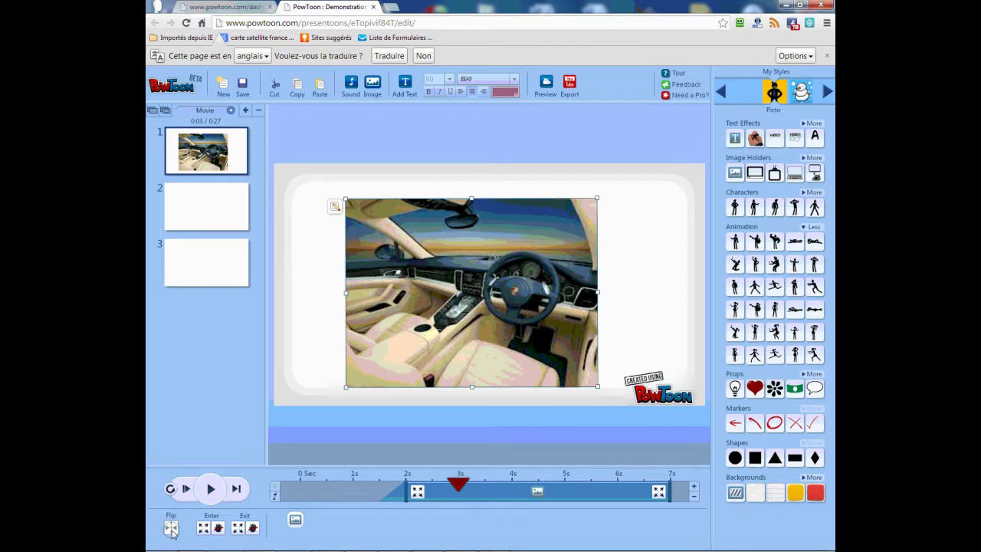
click(171, 528)
click(171, 528)
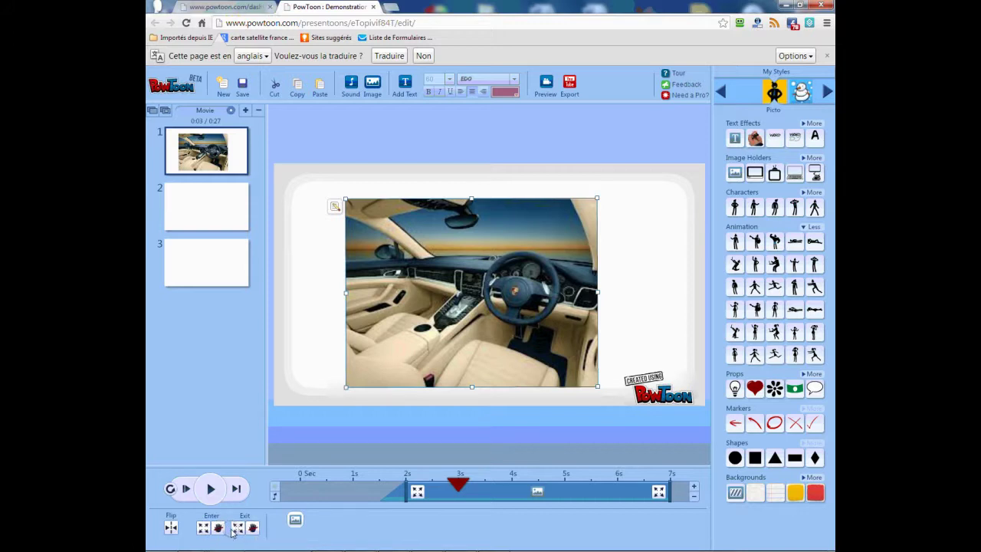
drag(442, 321, 443, 312)
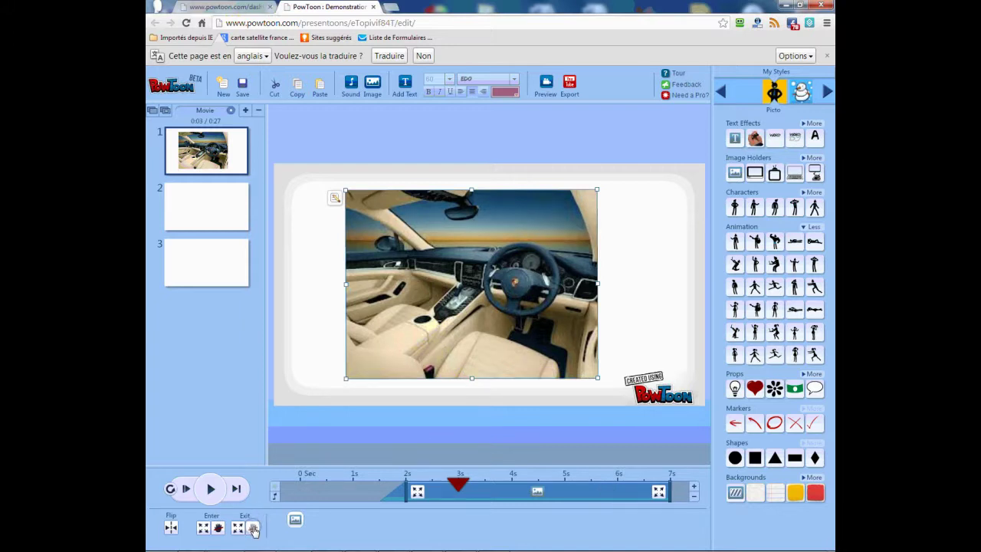
Step: Set the car interior picture's exit effect to Down
click(658, 491)
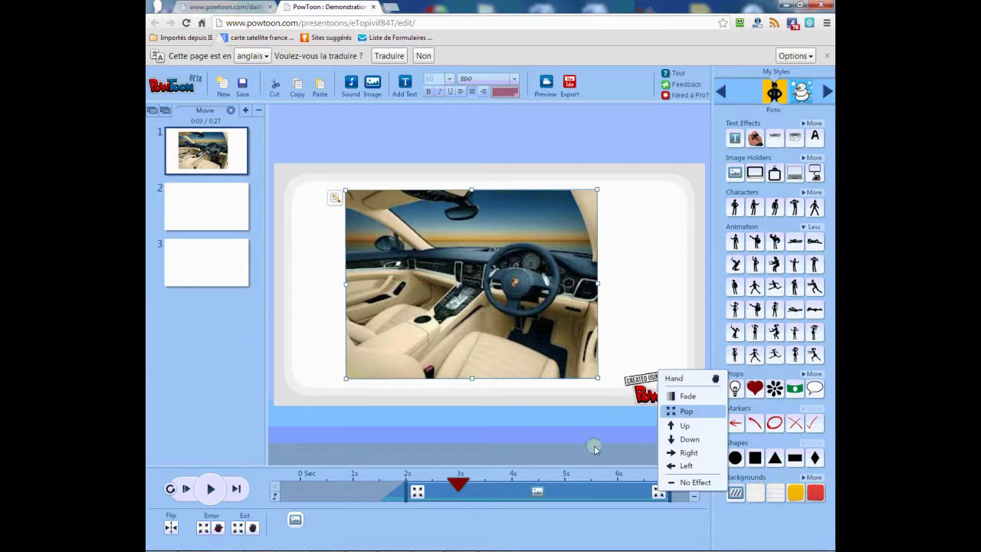
click(452, 481)
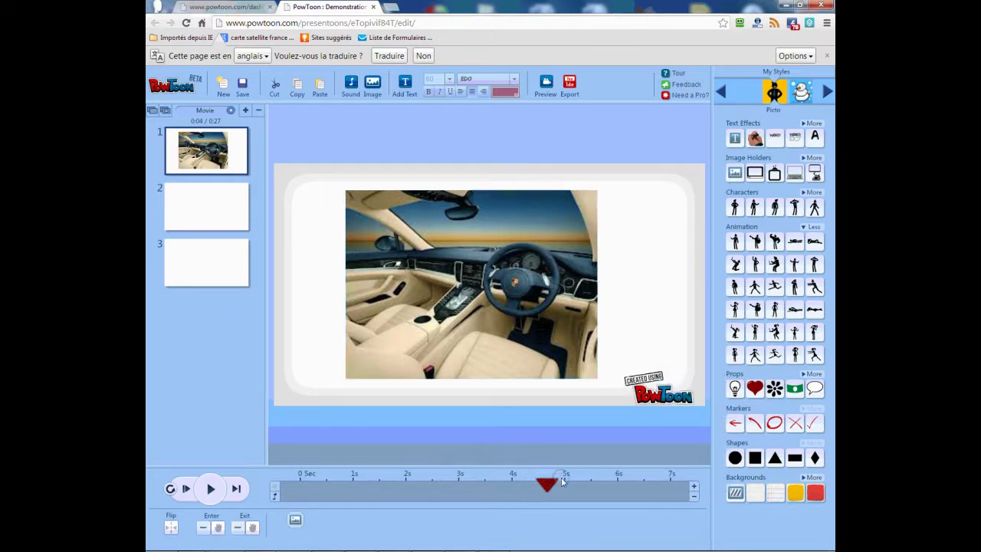
click(295, 519)
drag(585, 483, 642, 481)
click(659, 494)
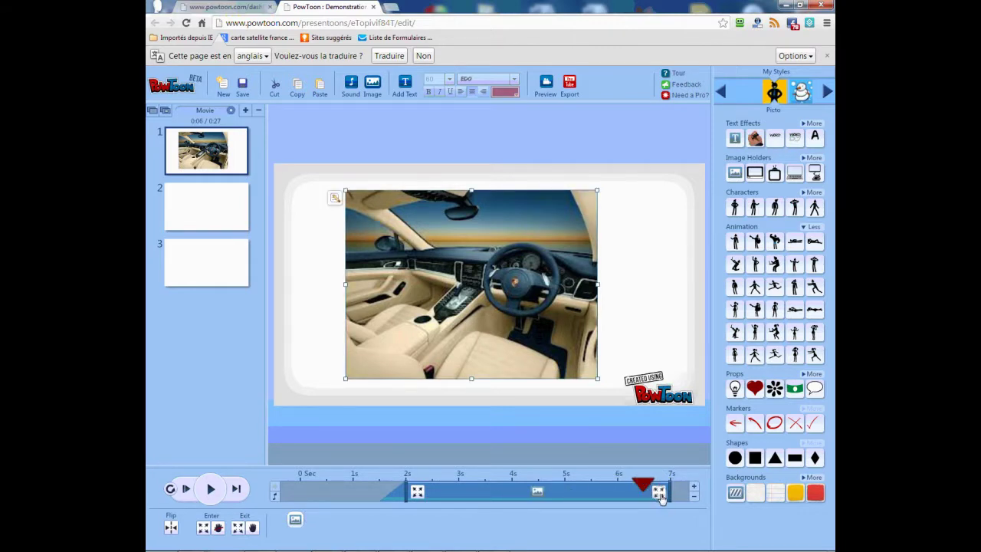
click(660, 495)
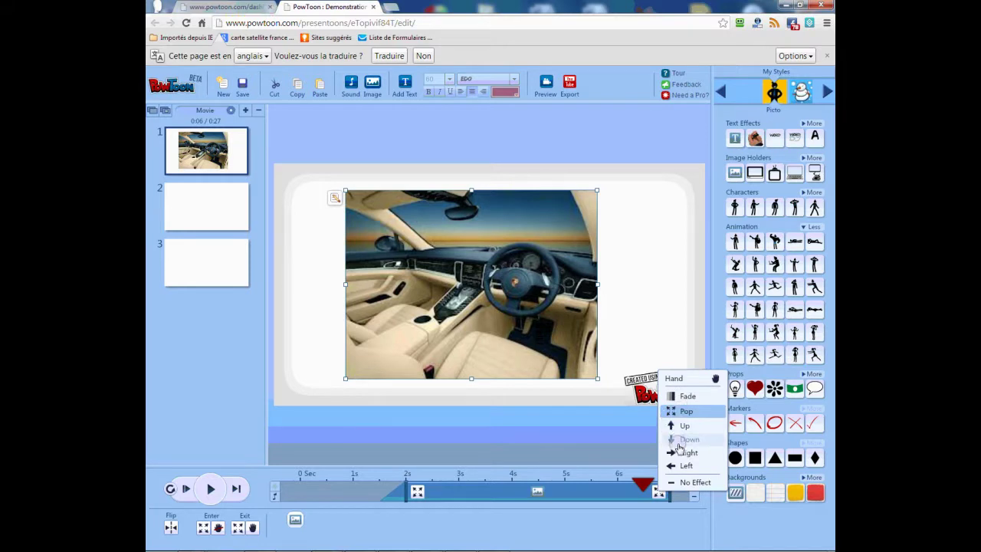
click(682, 441)
Step: Try ending the picture at about 5.5 s, extend it back to 7 s, and lengthen the slide by one second
drag(655, 484, 565, 484)
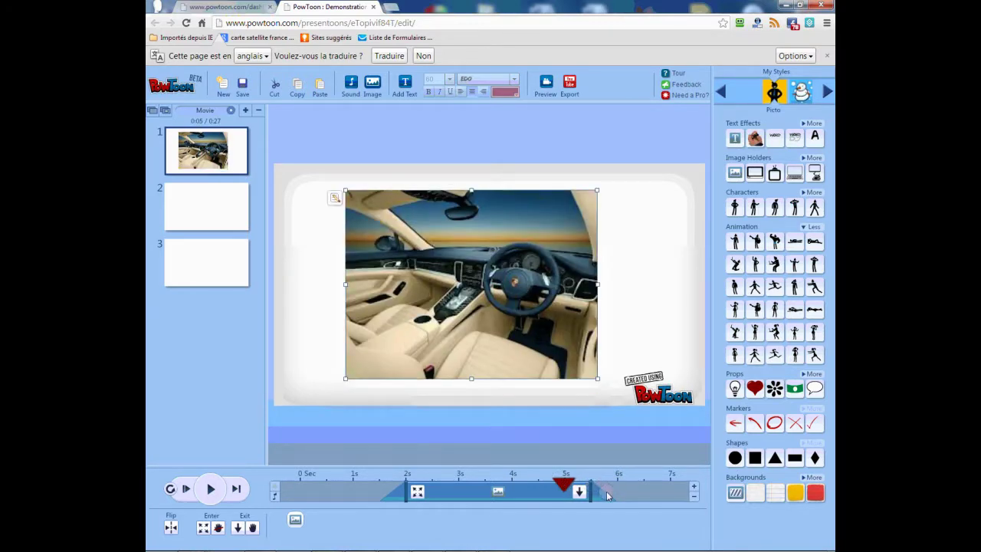
drag(589, 493, 670, 488)
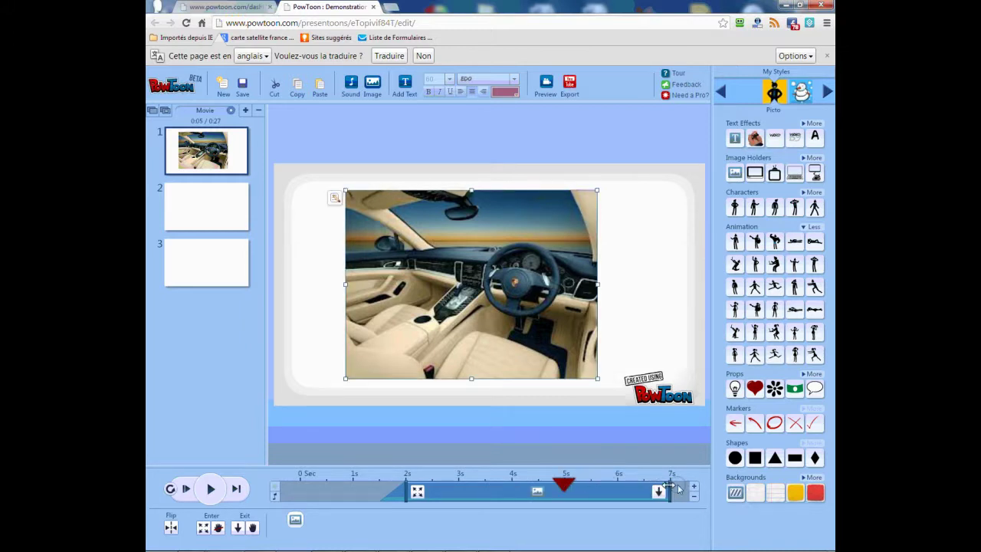
drag(527, 485, 477, 486)
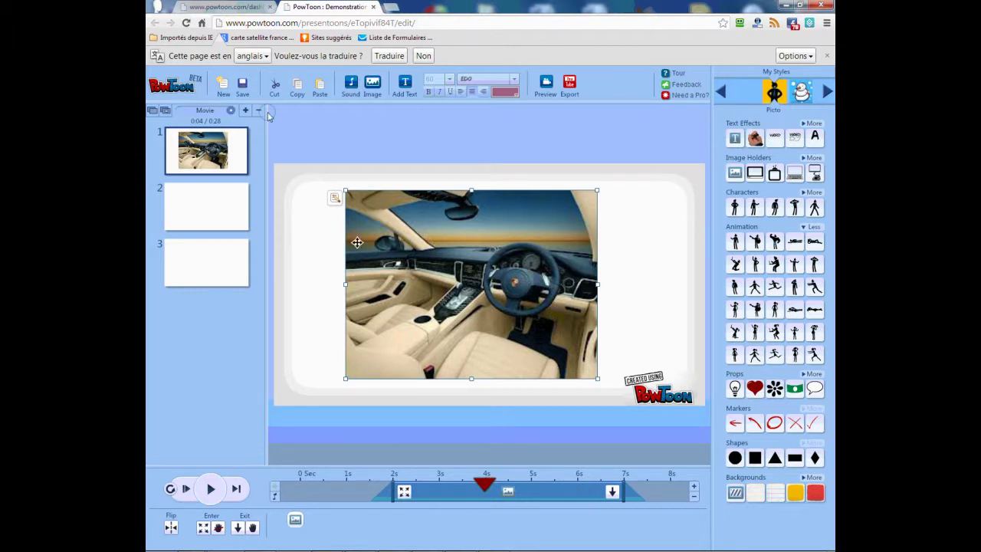
Step: Look through the Sound Manager's music track list, including the free Romantic tracks, and close it without adding any sound
click(343, 107)
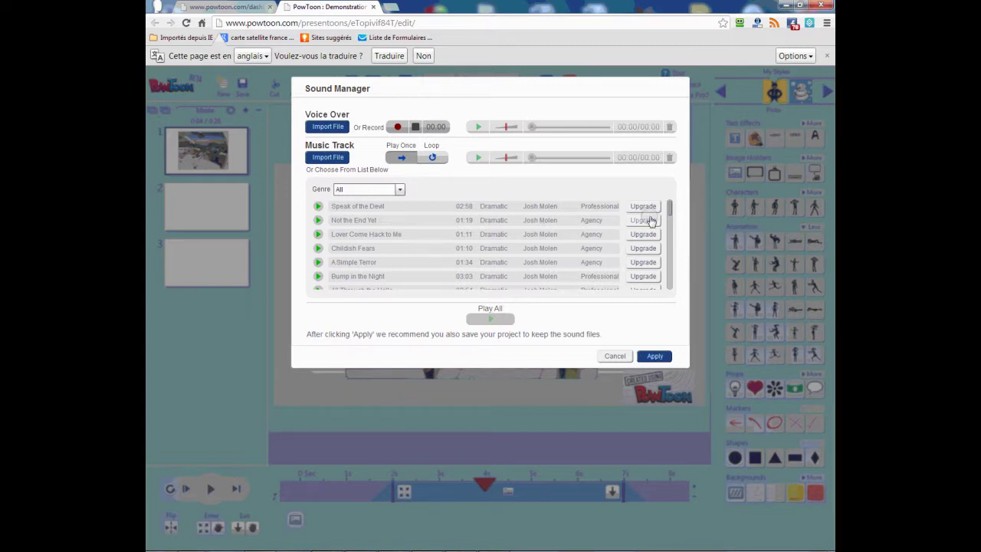
drag(669, 209, 667, 288)
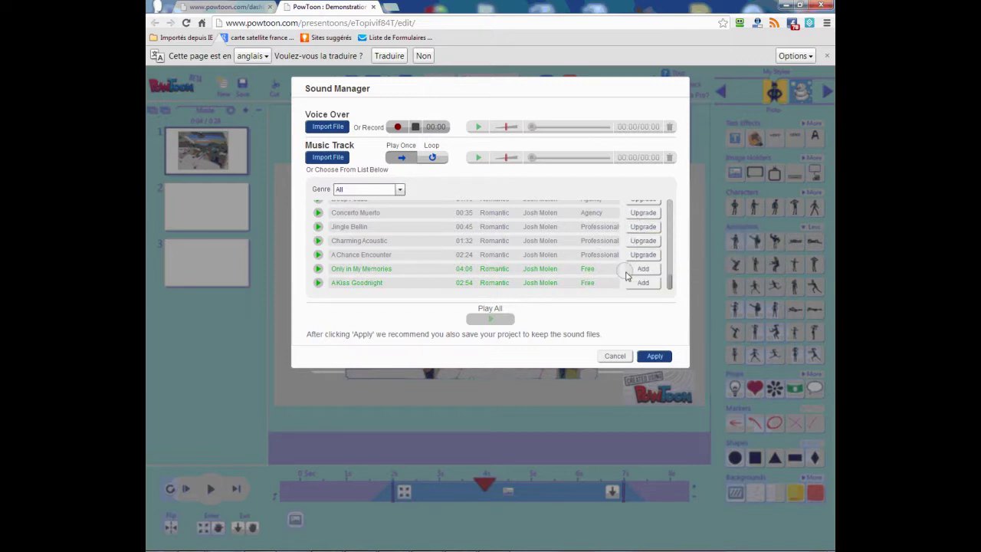
drag(669, 285, 667, 208)
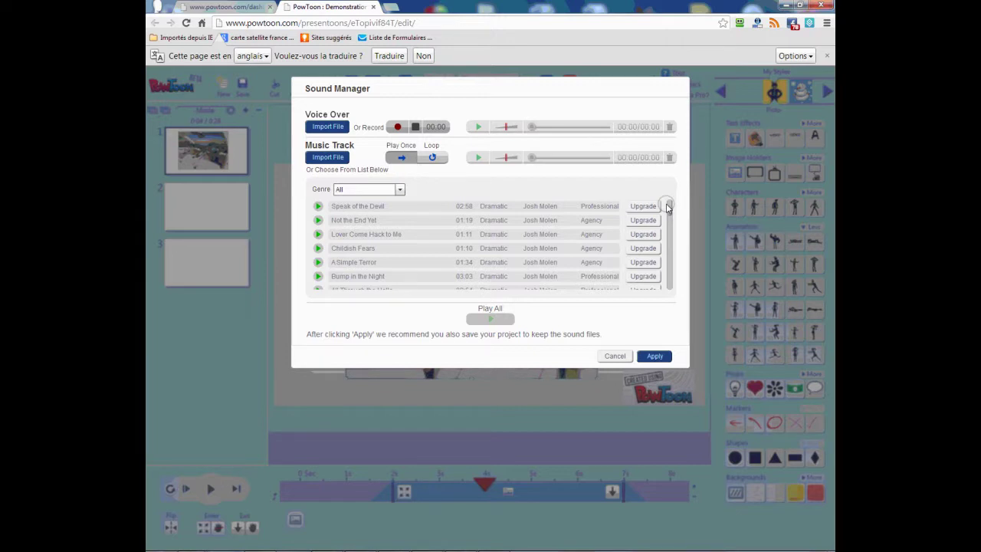
click(653, 356)
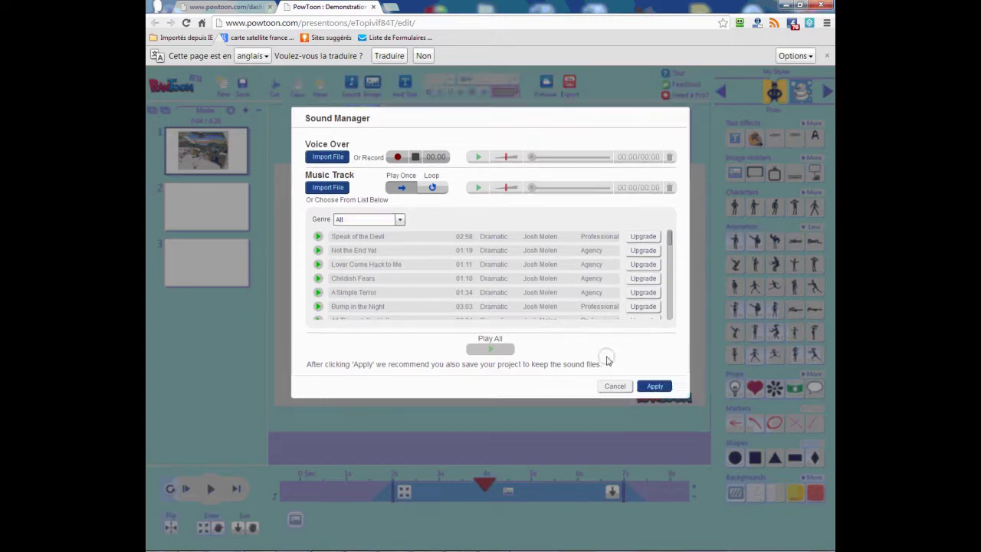
Step: Shift the car interior picture left and add the kneeling laptop-smashing animated character over the steering-wheel side of the picture
drag(529, 306, 536, 287)
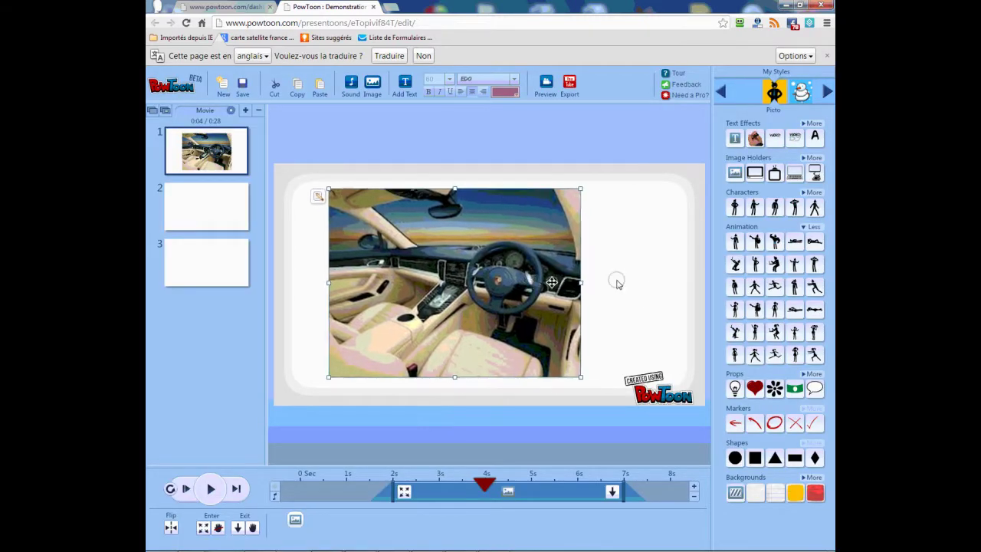
click(734, 264)
drag(476, 293, 607, 287)
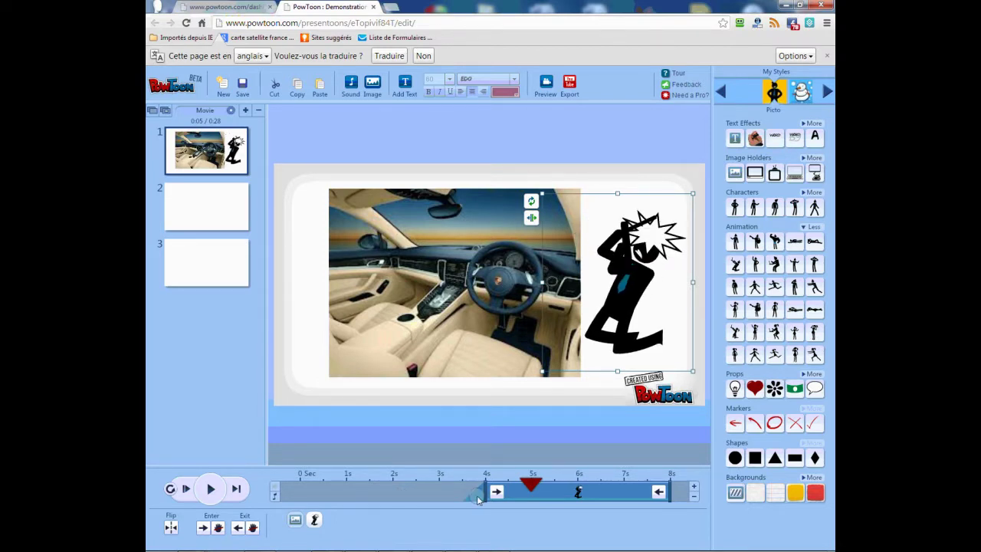
drag(619, 309, 539, 314)
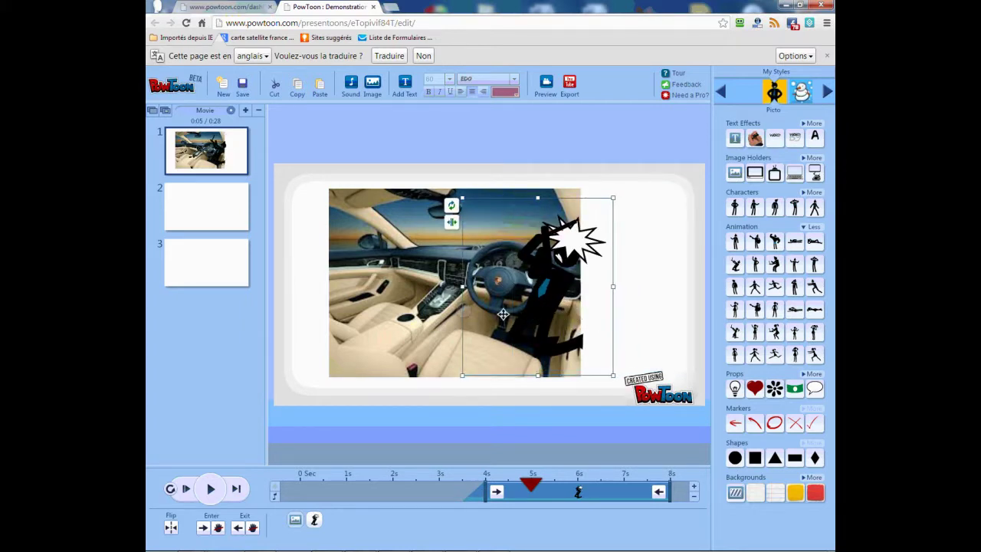
Step: Delete the car interior picture from slide 1 and insert the same picture again
click(407, 304)
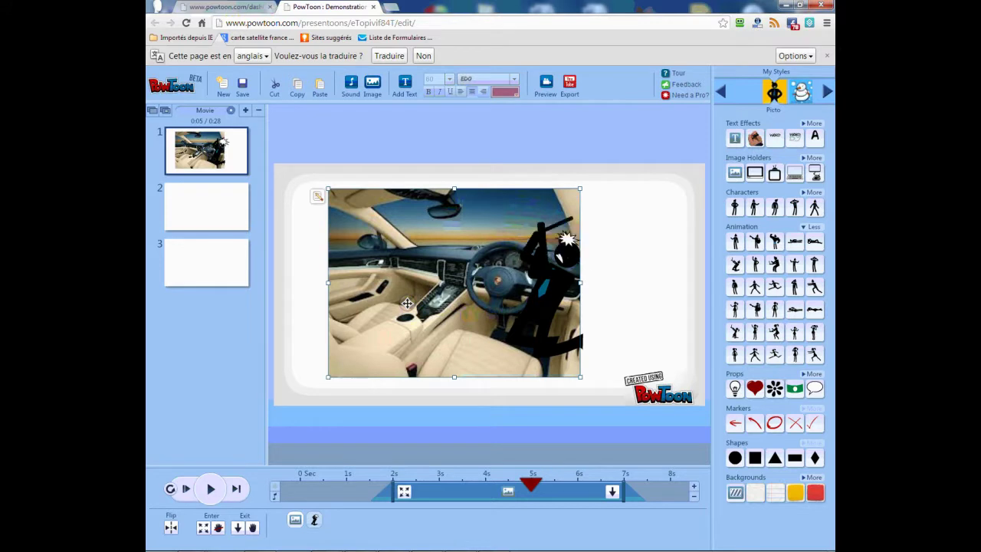
key(Delete)
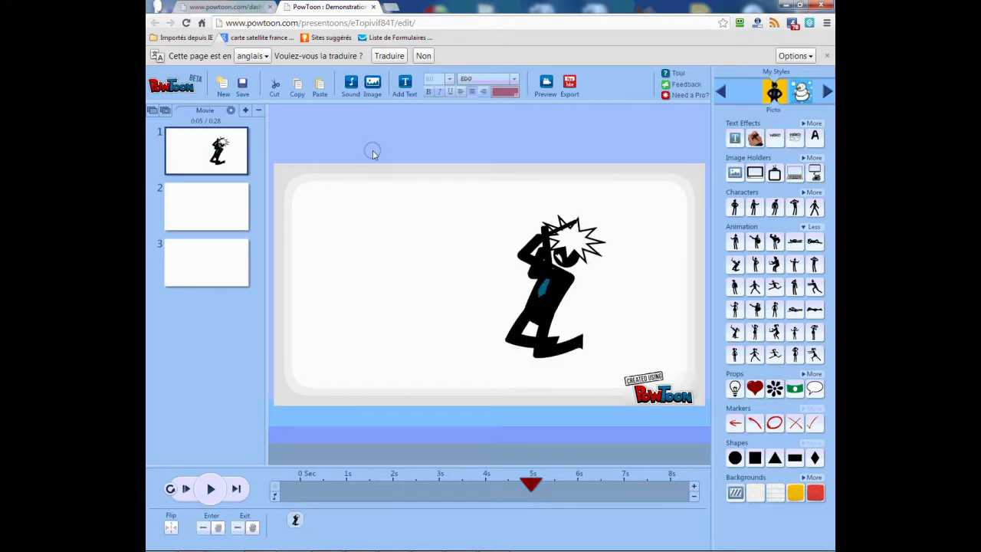
click(372, 84)
double_click(347, 265)
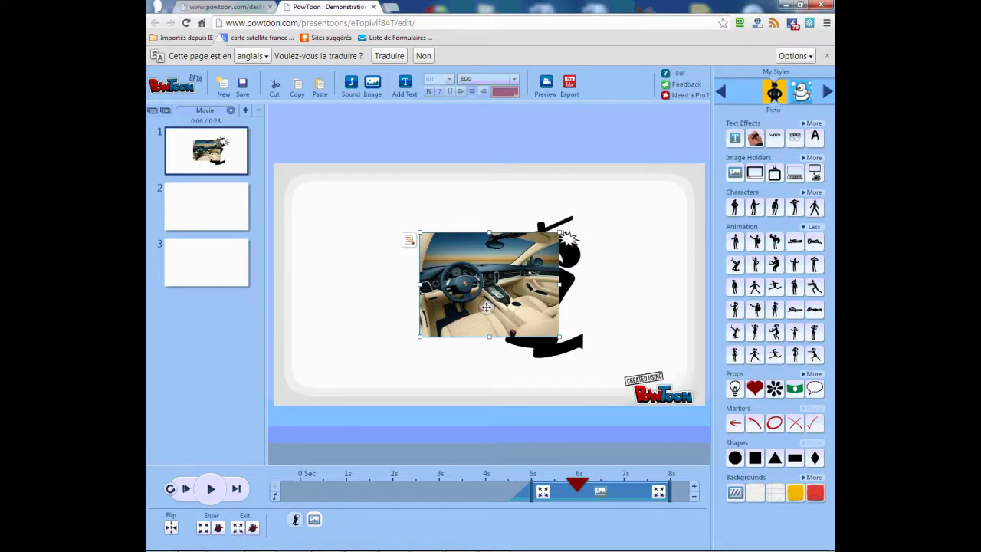
Step: Separate the overlapping objects by moving the car interior picture slightly left and the kneeling character to its right
drag(486, 307, 457, 294)
click(561, 294)
click(579, 269)
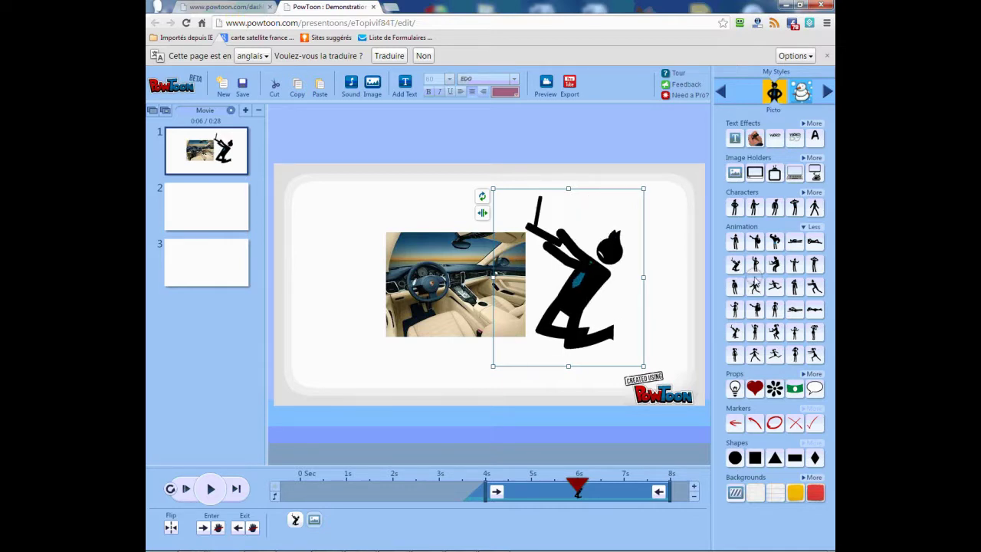
Step: Browse the full Picto collections of text effects, image holders, characters, animations and props
click(809, 123)
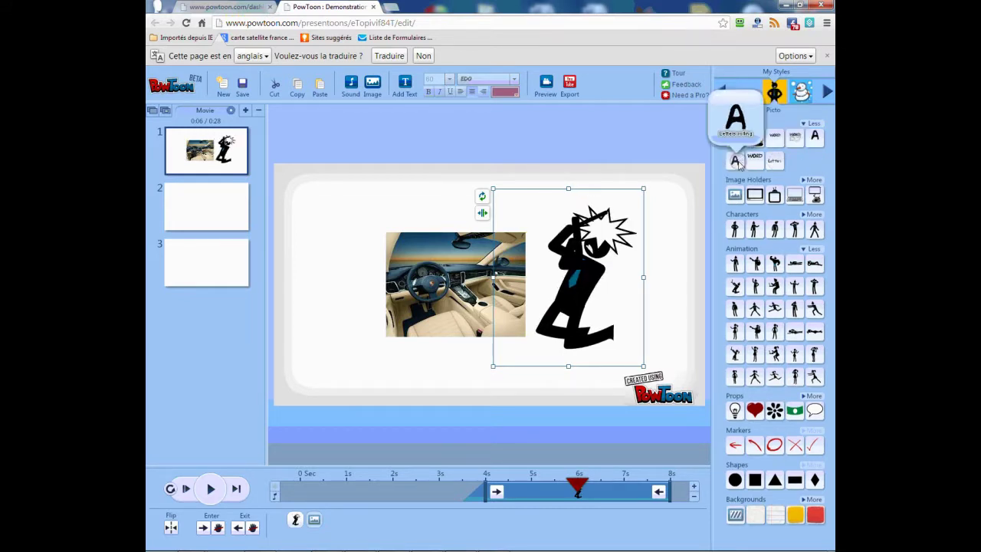
click(809, 180)
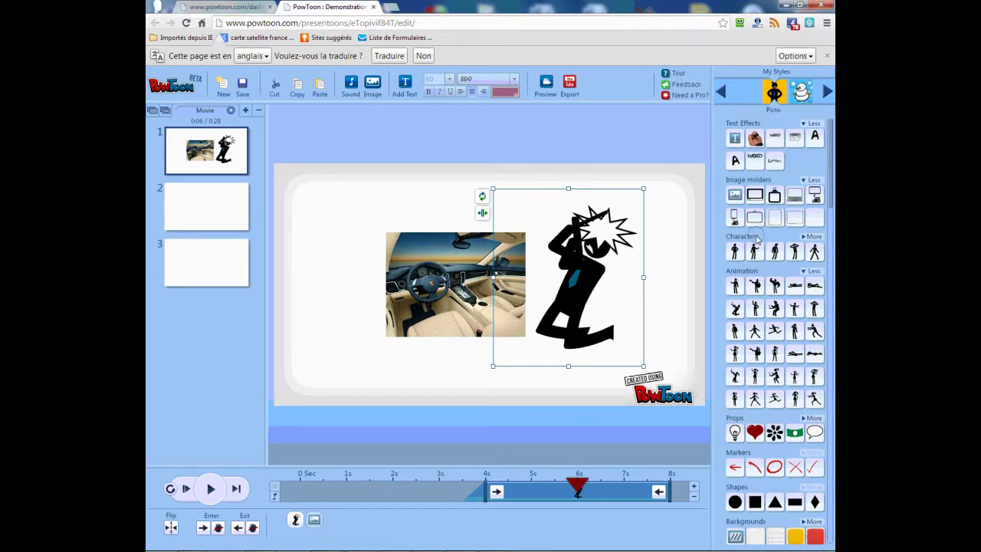
click(801, 238)
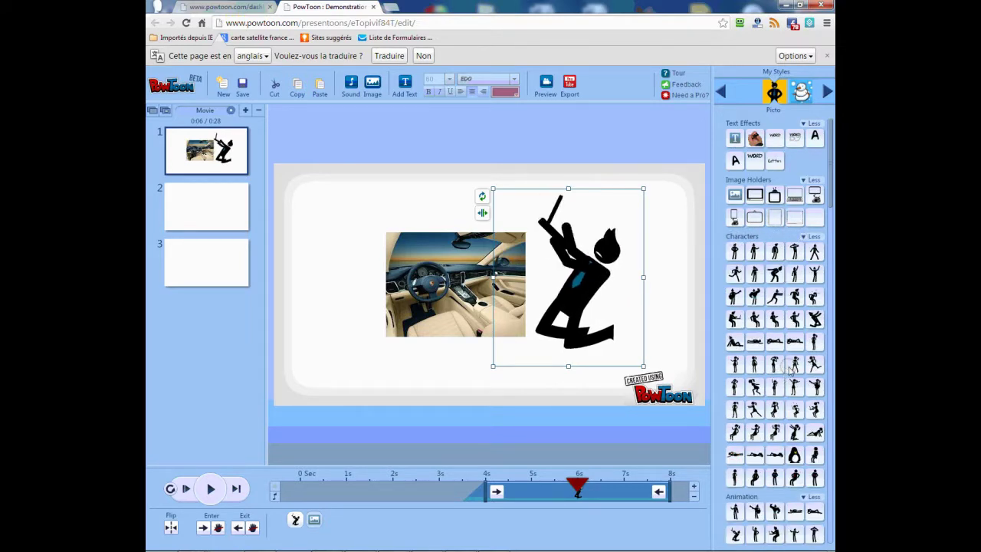
scroll(782, 368, down, 3)
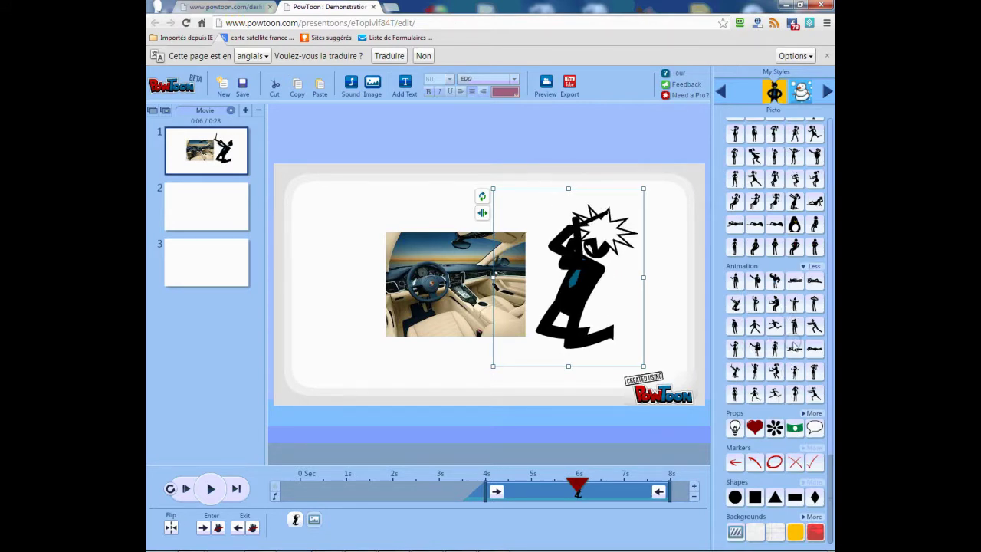
click(811, 266)
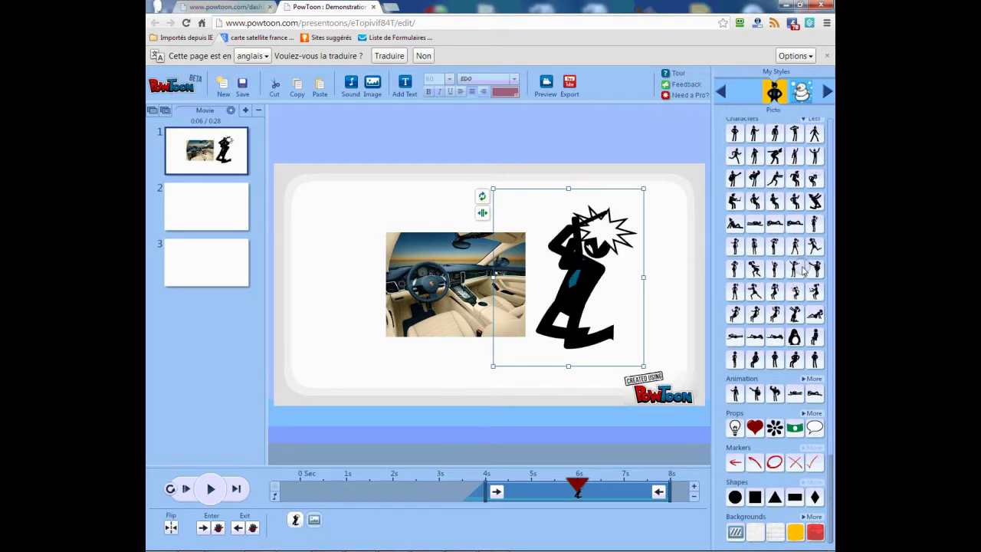
click(809, 121)
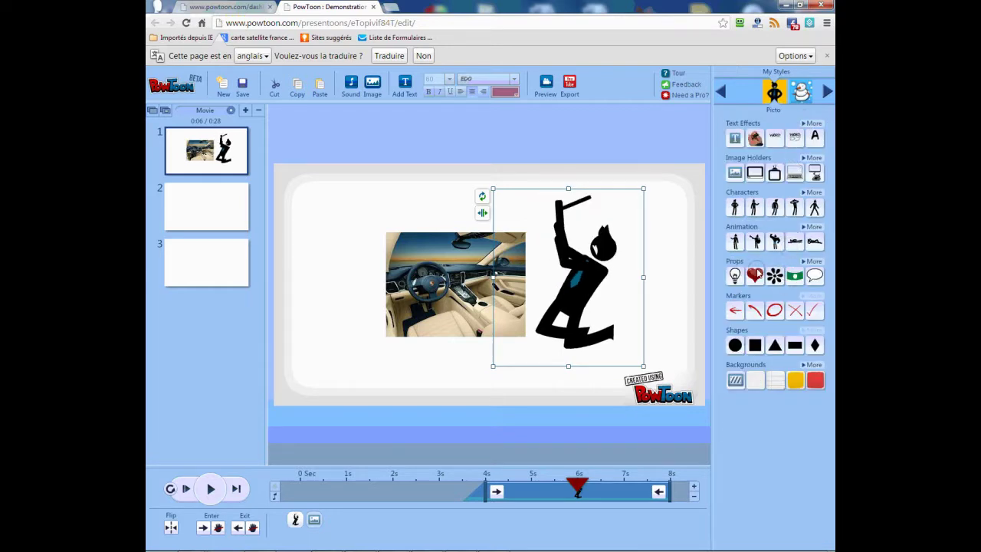
click(811, 262)
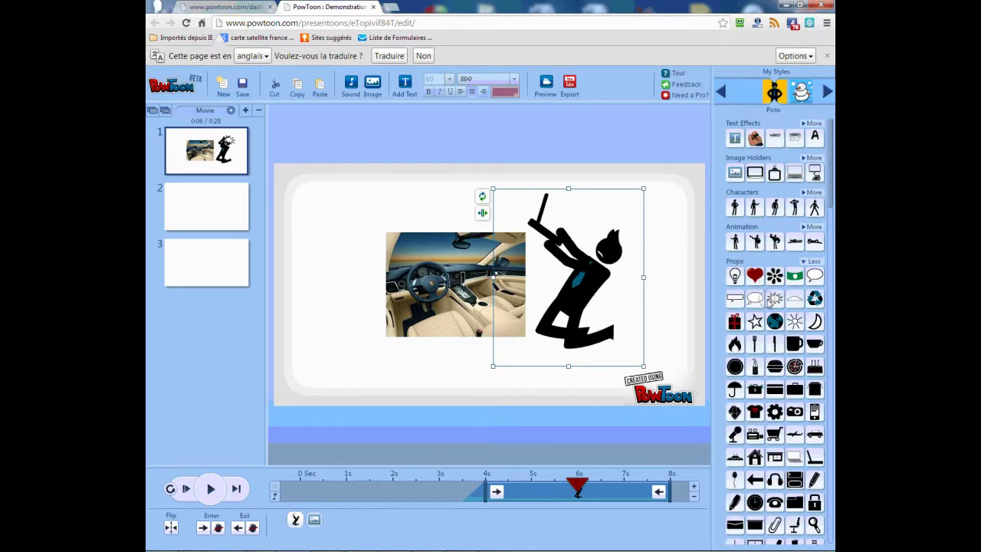
scroll(790, 395, down, 3)
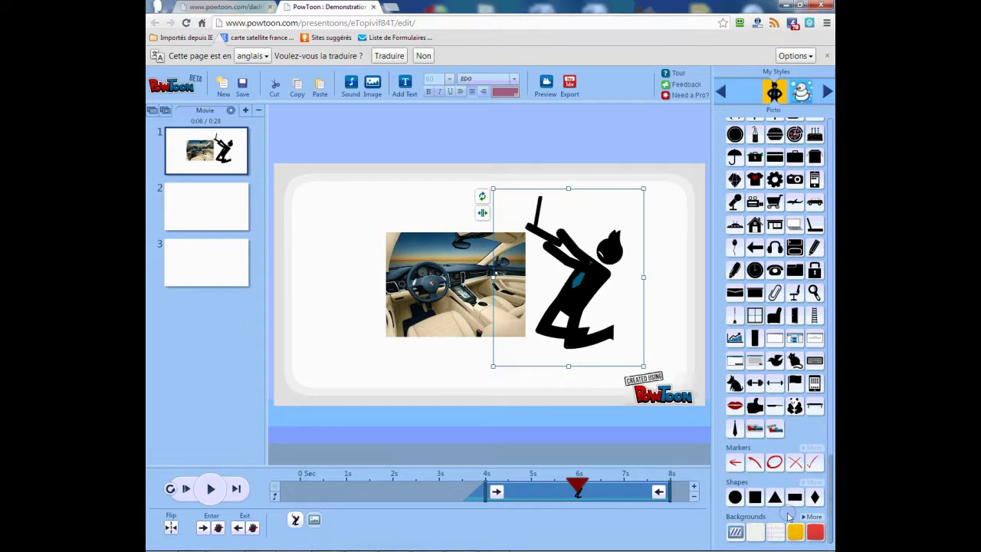
Step: Try the Picto backgrounds on slide 1 one after another, including textured yellow, green, orange, blue, purple and white paper
click(794, 532)
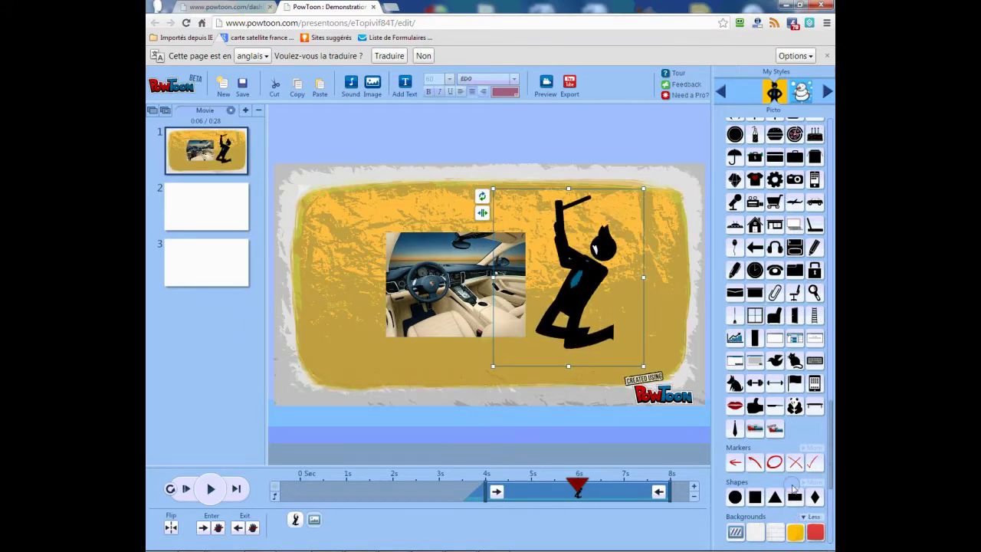
click(811, 516)
click(757, 533)
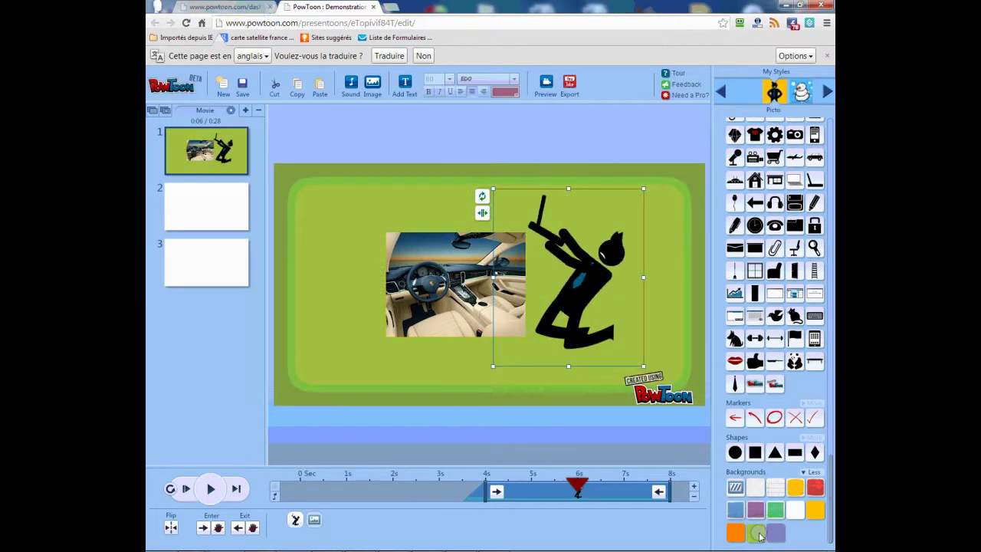
click(735, 532)
click(735, 510)
click(756, 510)
click(775, 510)
click(795, 509)
click(797, 487)
click(775, 488)
click(755, 488)
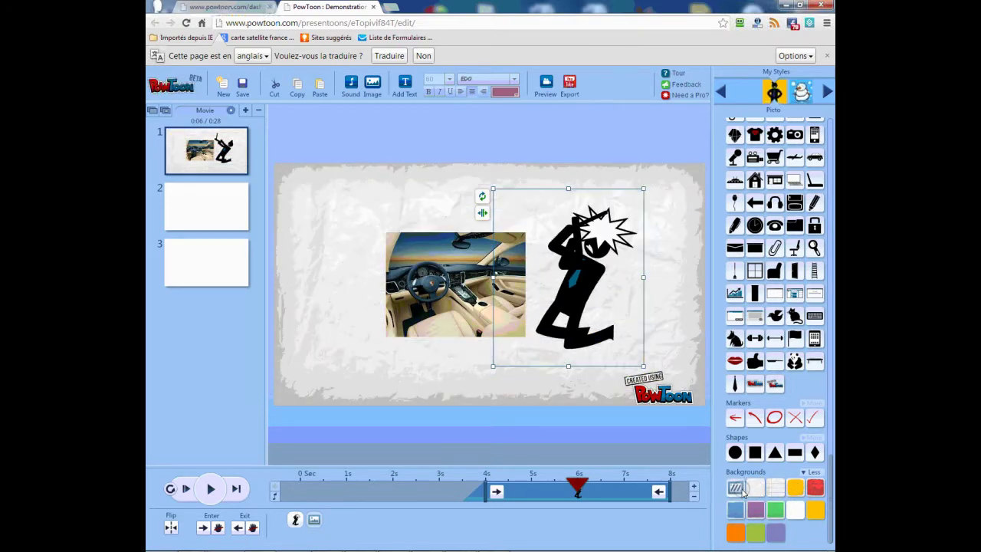
click(738, 489)
Step: Switch to the Greeting Card style, apply its blue sky and snowy ground background to slide 1, and save the project
click(740, 119)
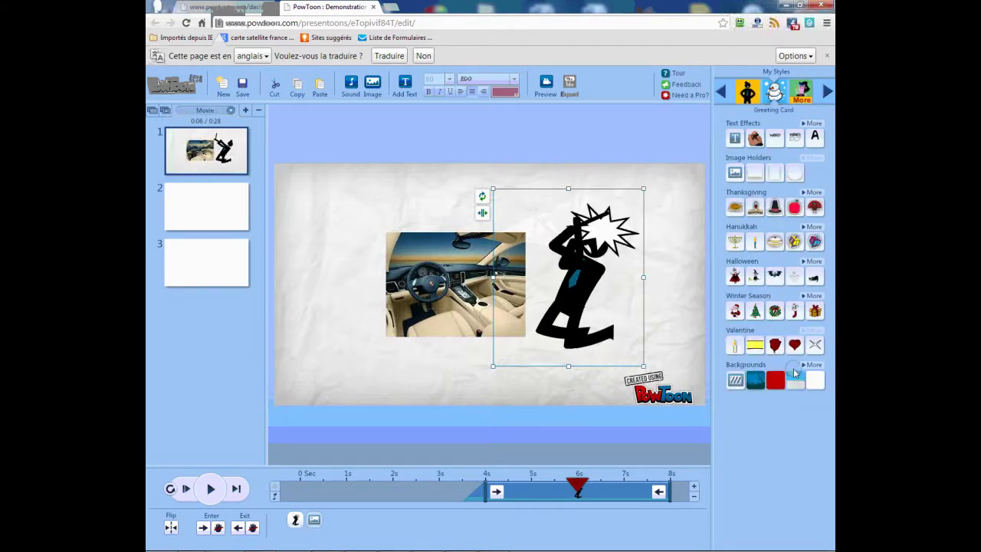
click(803, 366)
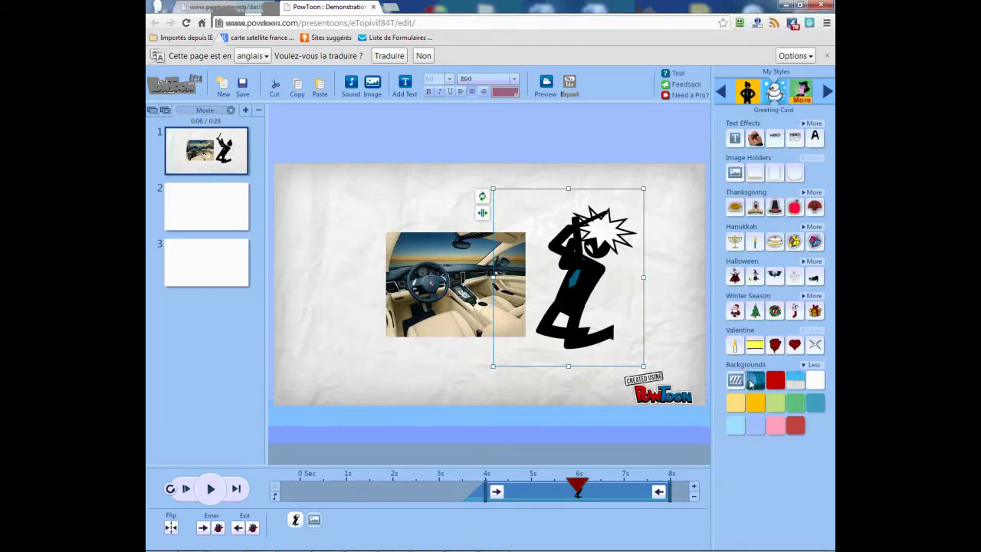
click(753, 381)
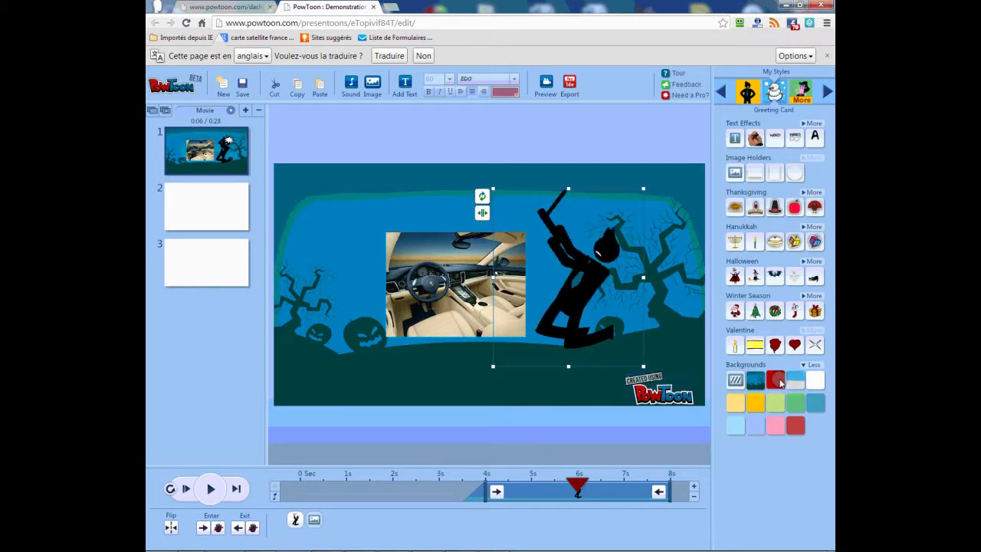
click(775, 381)
click(735, 381)
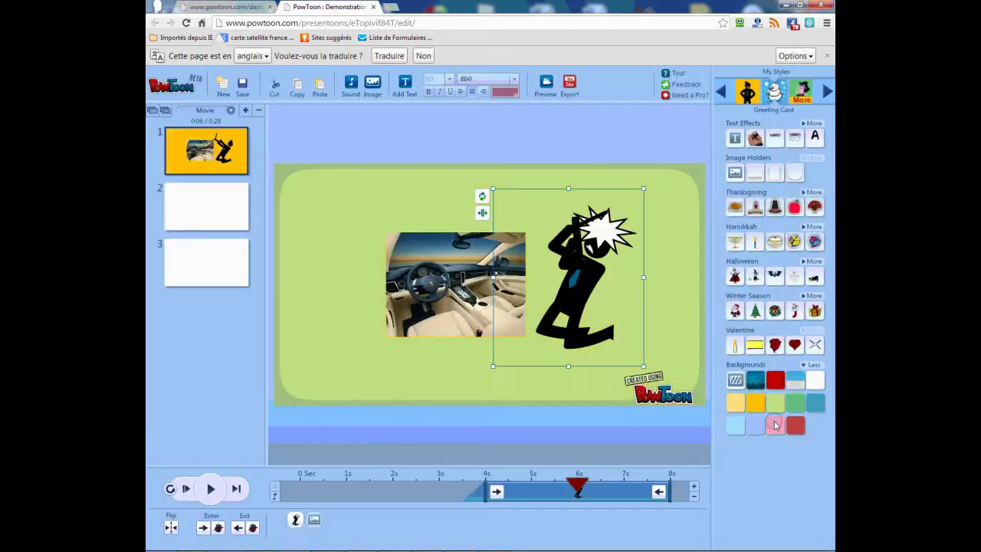
click(797, 381)
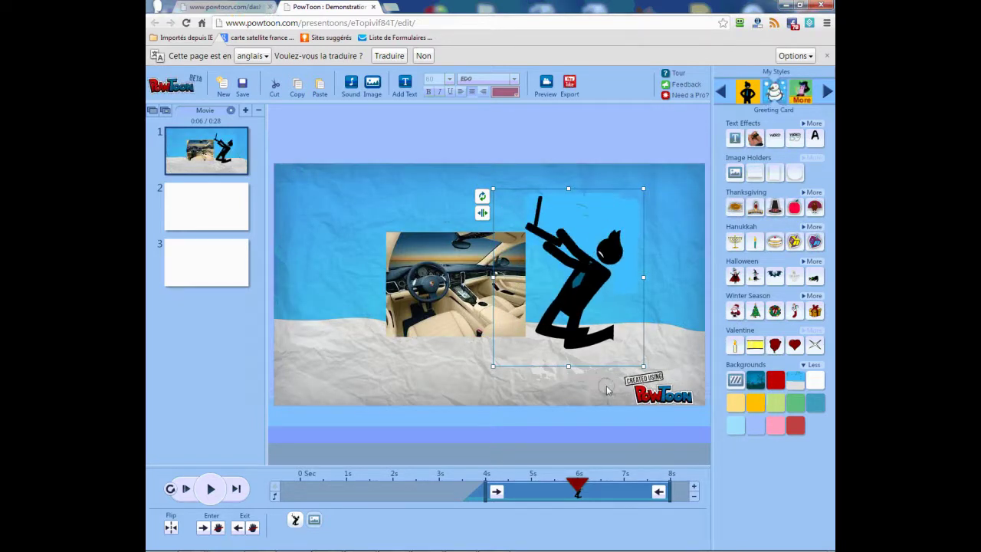
click(242, 86)
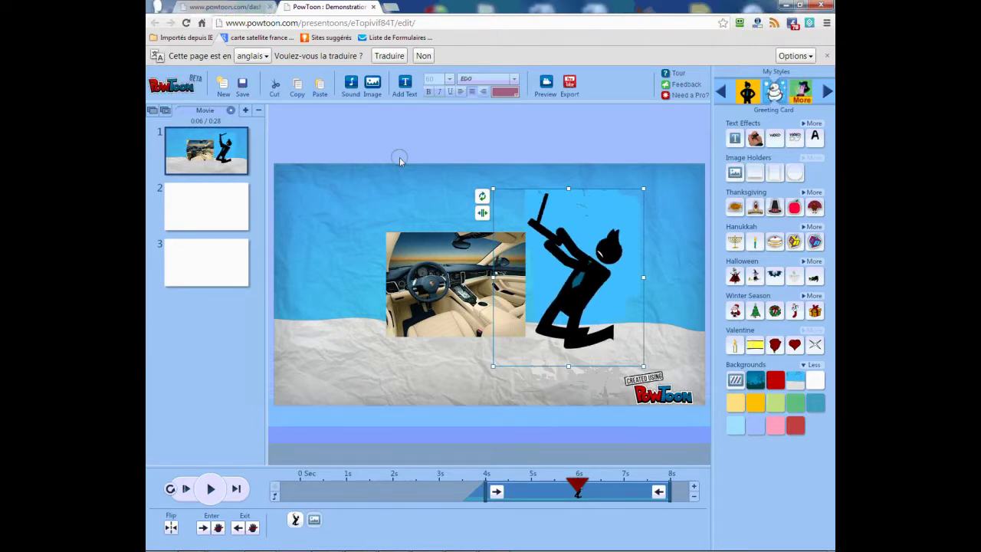
Step: Open the export options and select the second authorised YouTube account for the upload
click(569, 85)
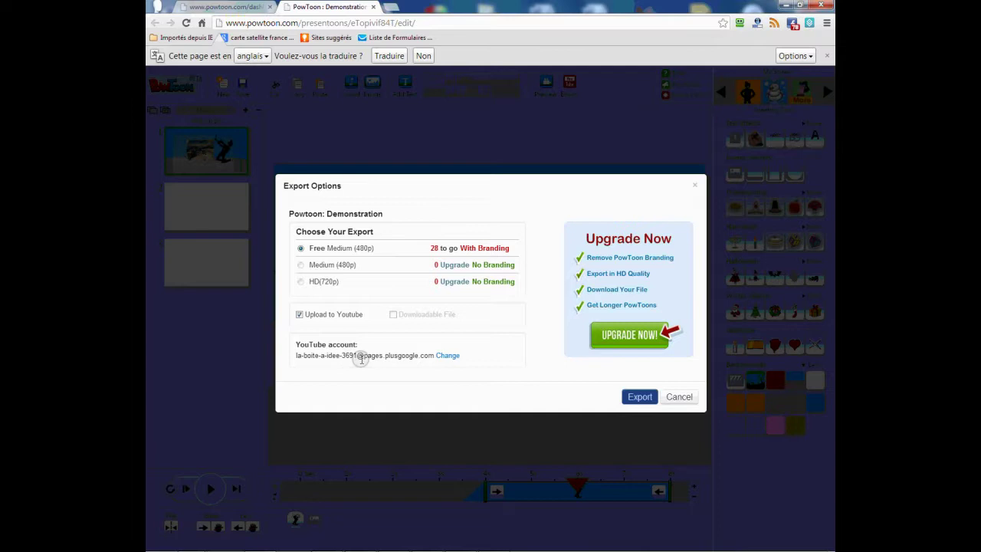
click(448, 356)
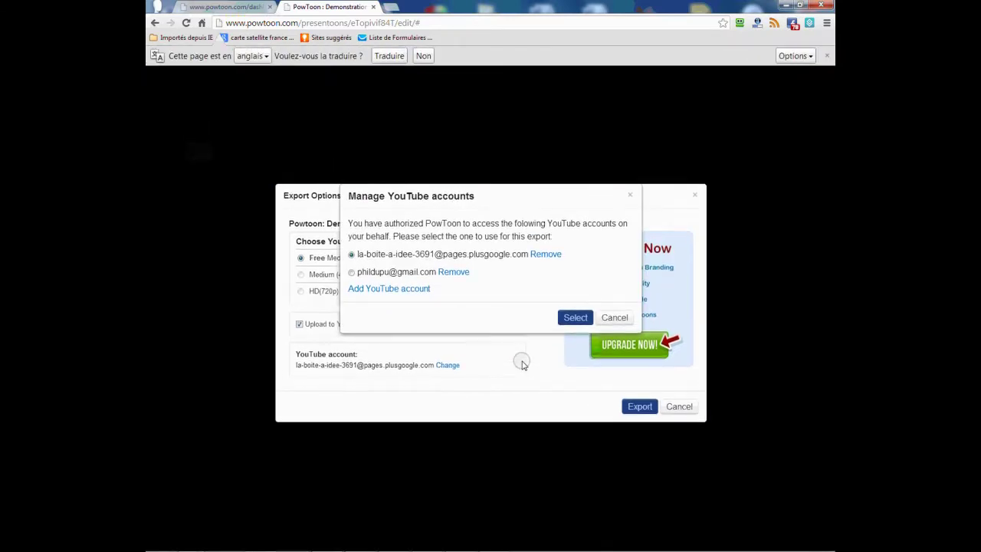
click(353, 264)
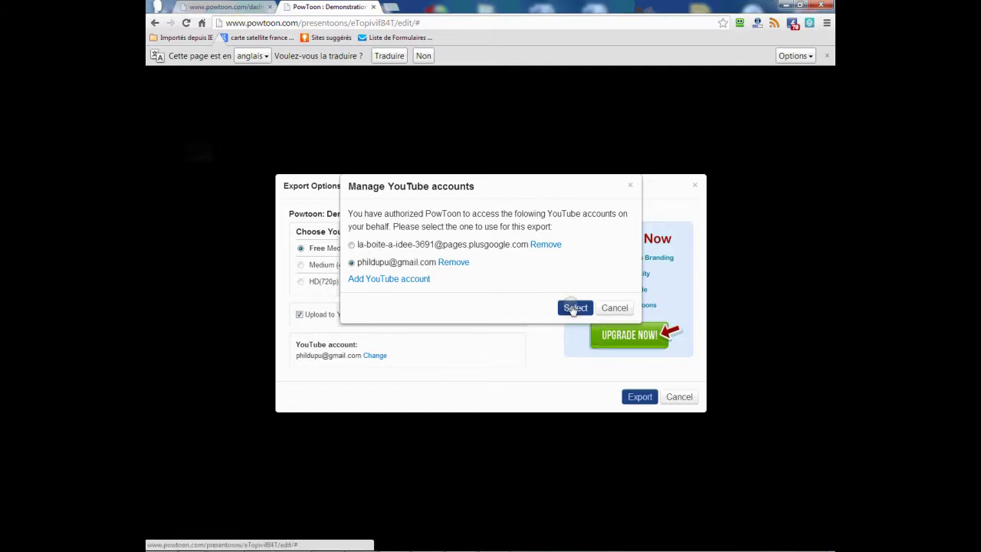
click(574, 308)
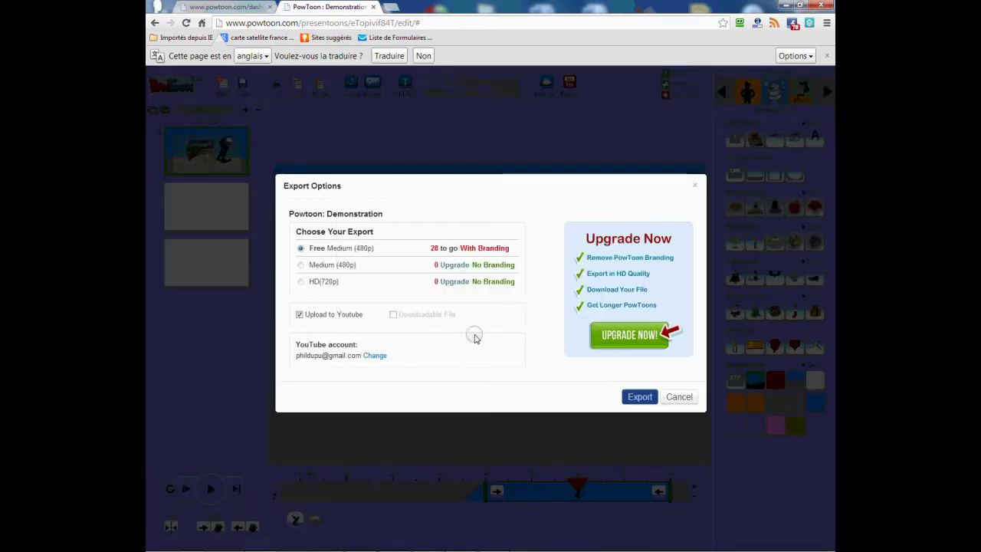
Step: Link the first listed Google account with its personal identity, grant PowToon access, and export the video to YouTube as Free Medium (480p)
click(639, 396)
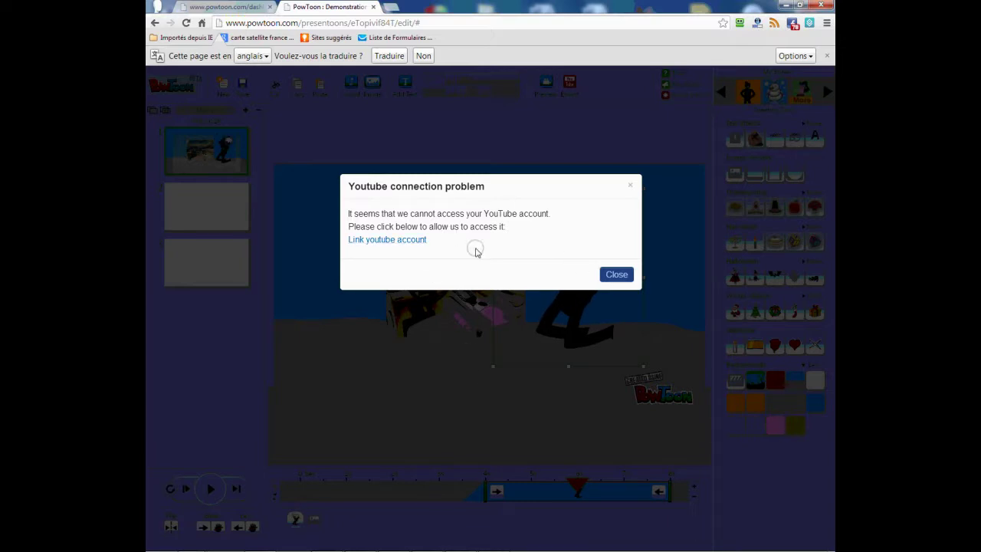
click(395, 240)
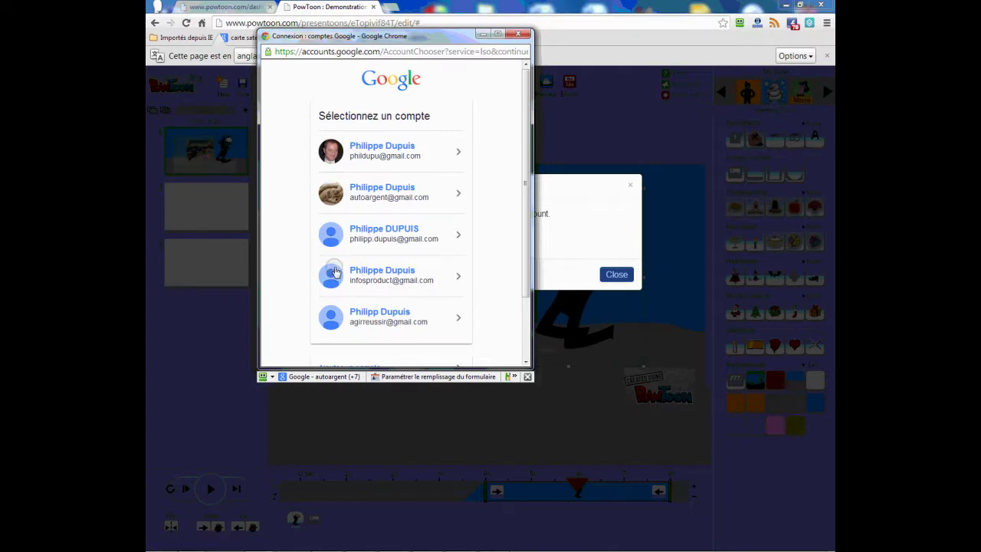
click(370, 151)
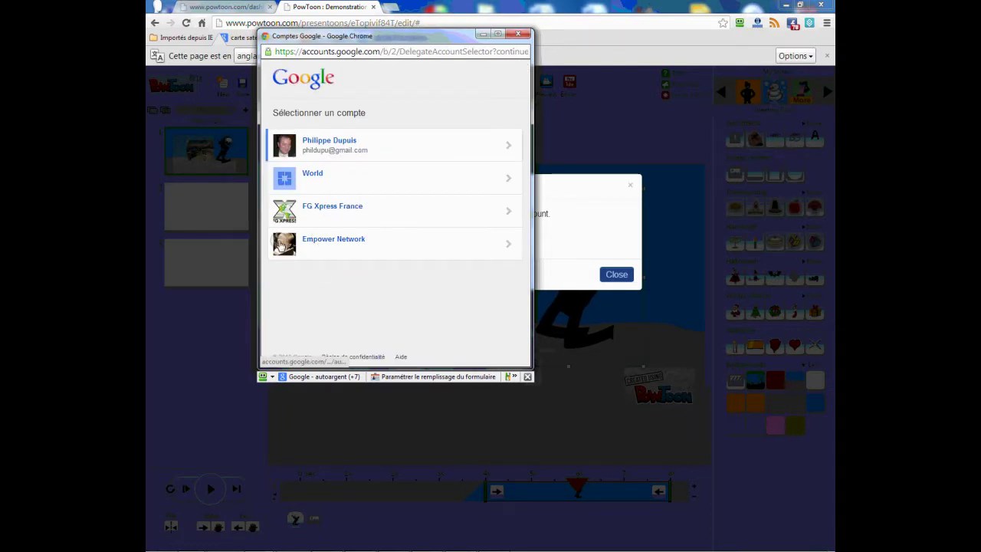
click(286, 143)
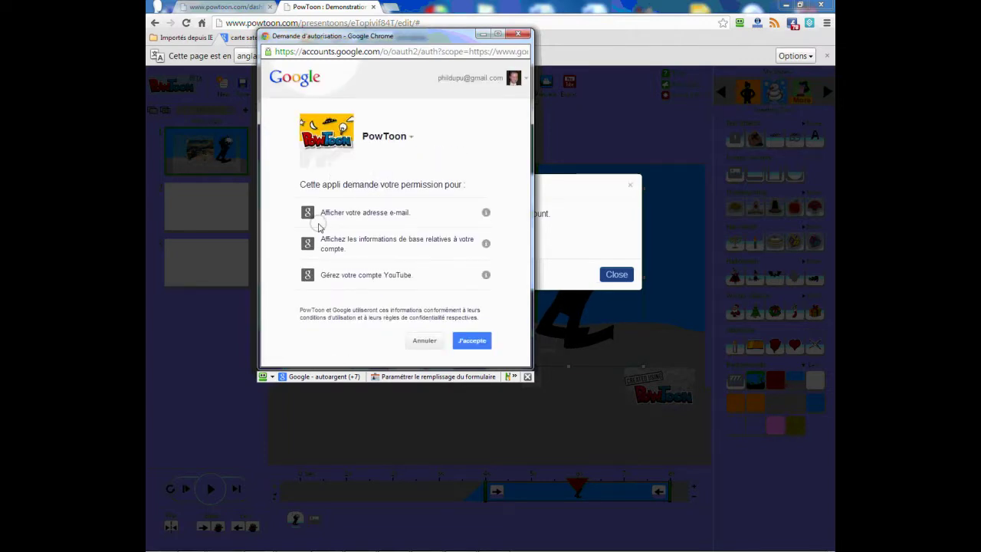
click(470, 342)
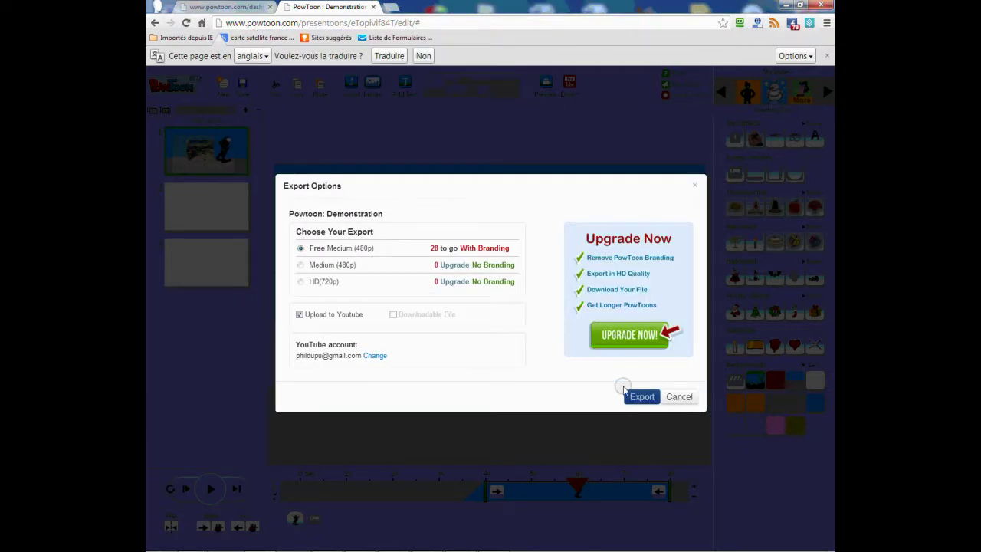
click(640, 396)
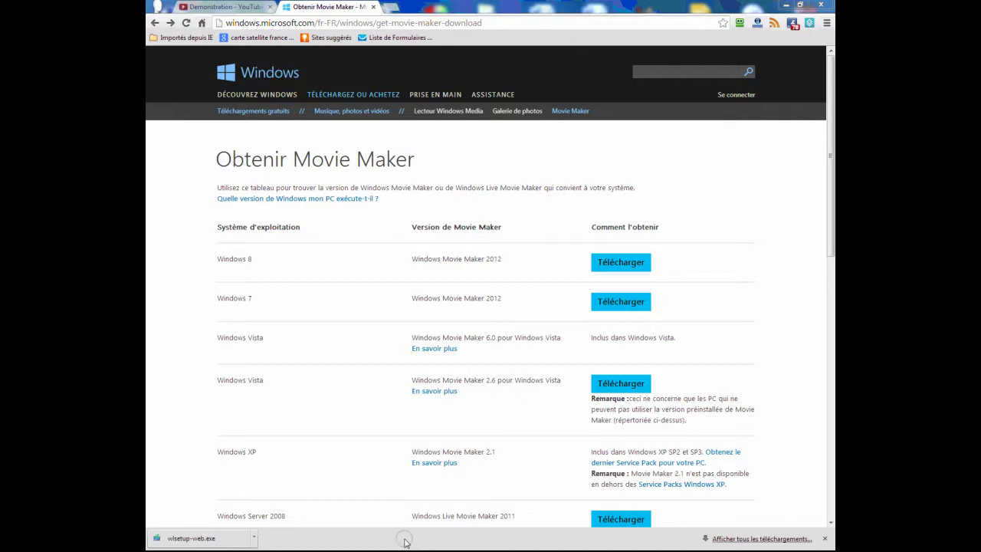
key(super)
click(529, 542)
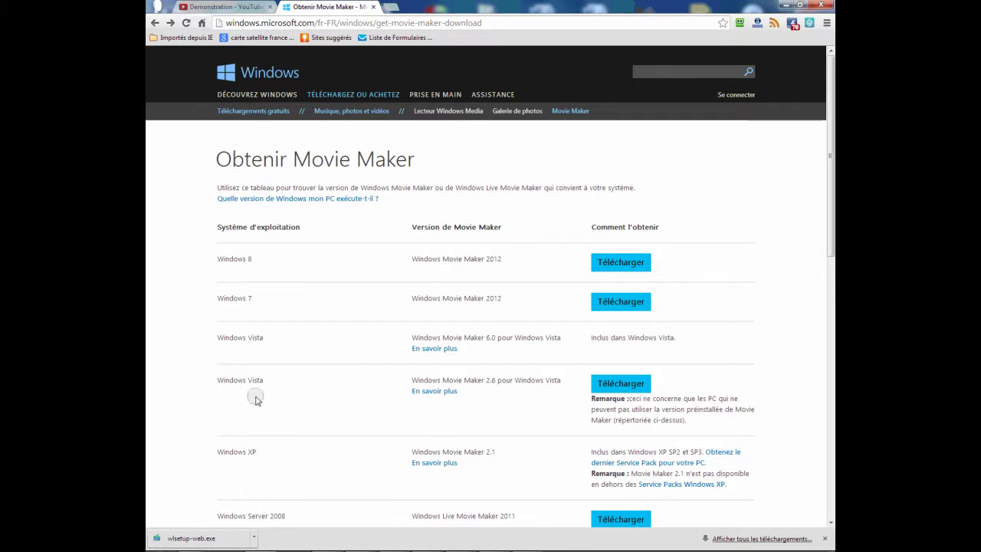
drag(832, 242, 693, 278)
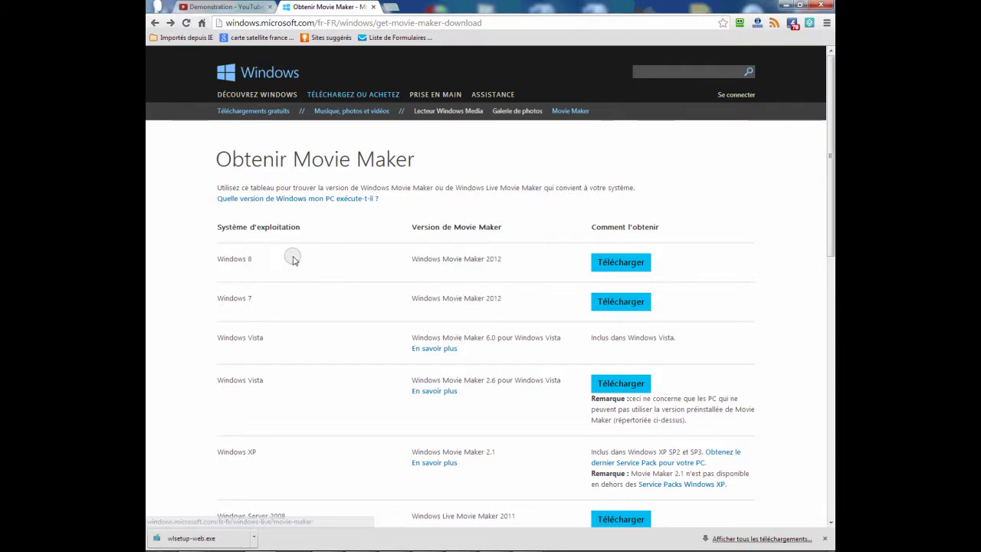
Step: Download the Windows Movie Maker 2012 installer for Windows 7 and save it in the agiretreussir.fr folder
click(611, 303)
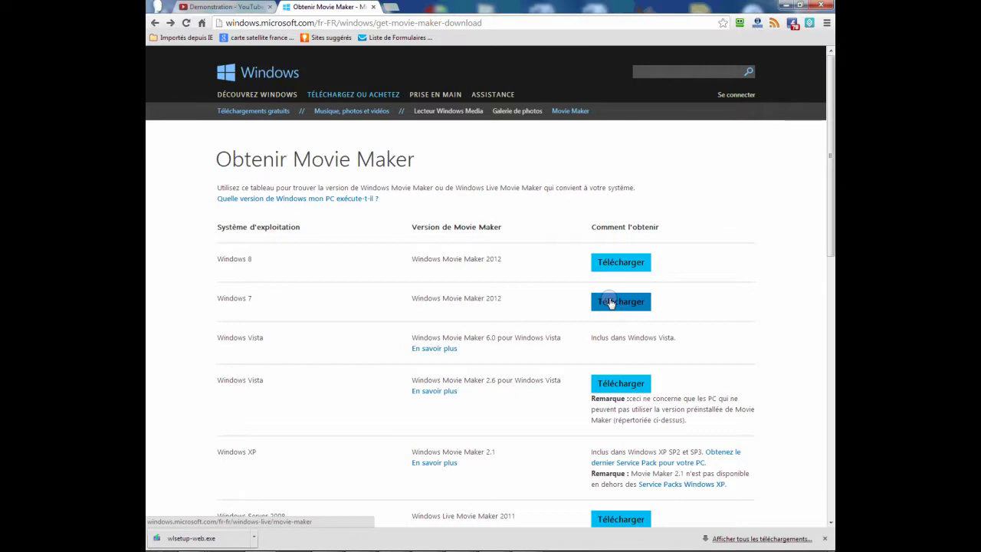
click(611, 302)
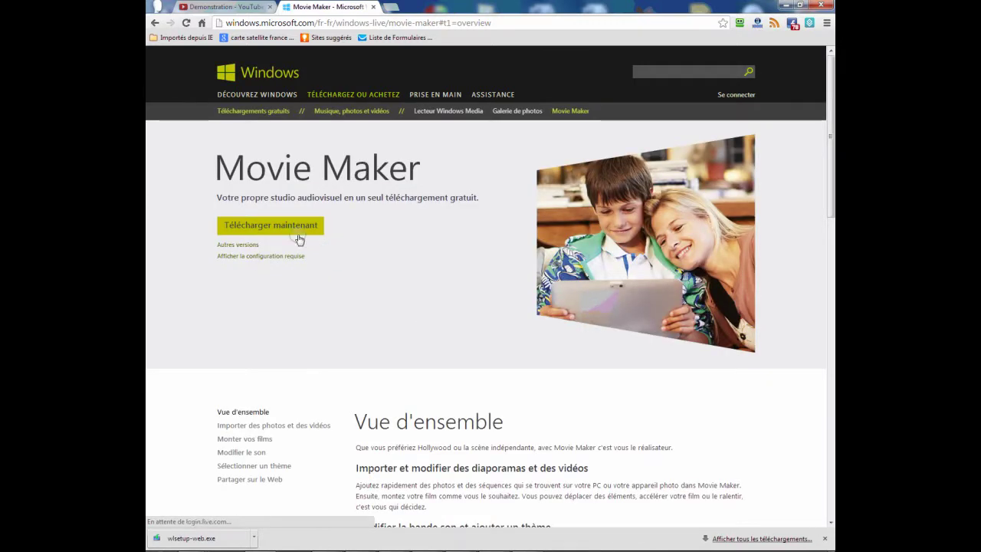
click(274, 224)
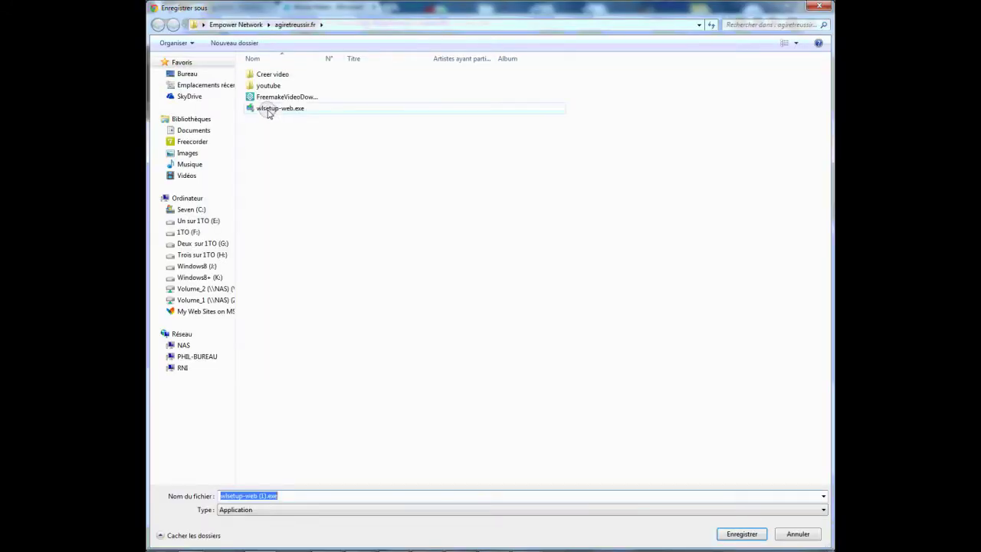
click(742, 535)
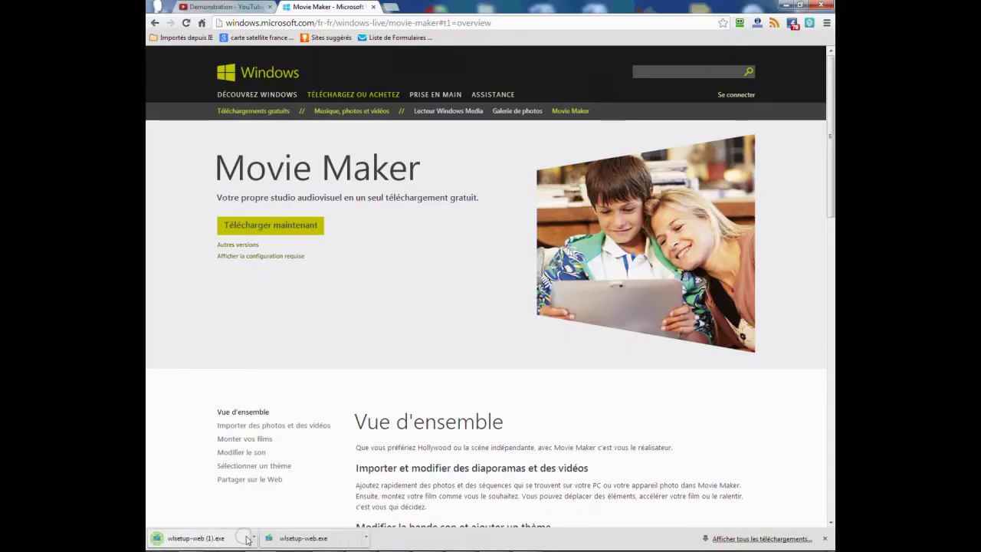
Step: Run wlsetup-web.exe and install only Galerie de photos et Movie Maker, excluding Messenger, Contrôle parental, Mail, Writer and Outlook Connector Pack
click(299, 539)
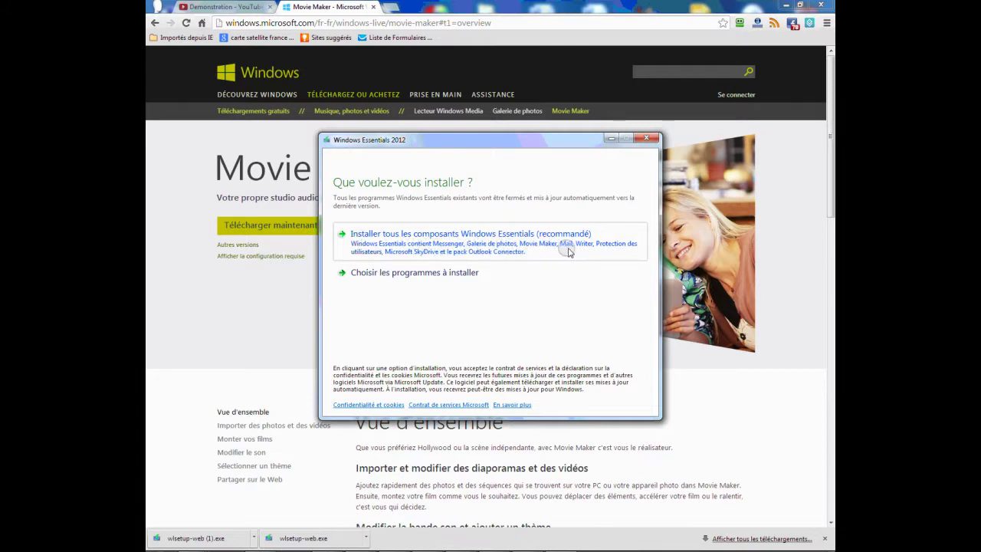
click(417, 275)
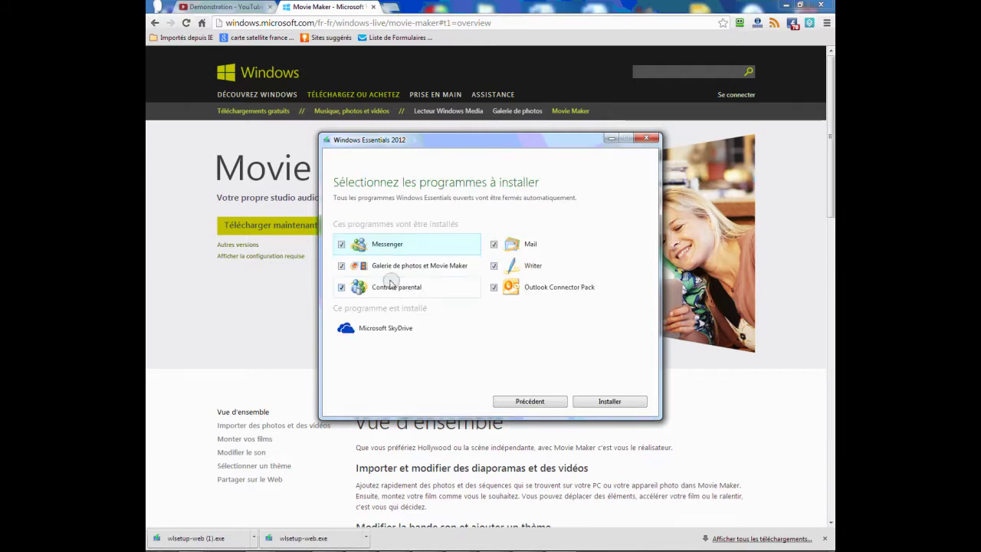
click(342, 245)
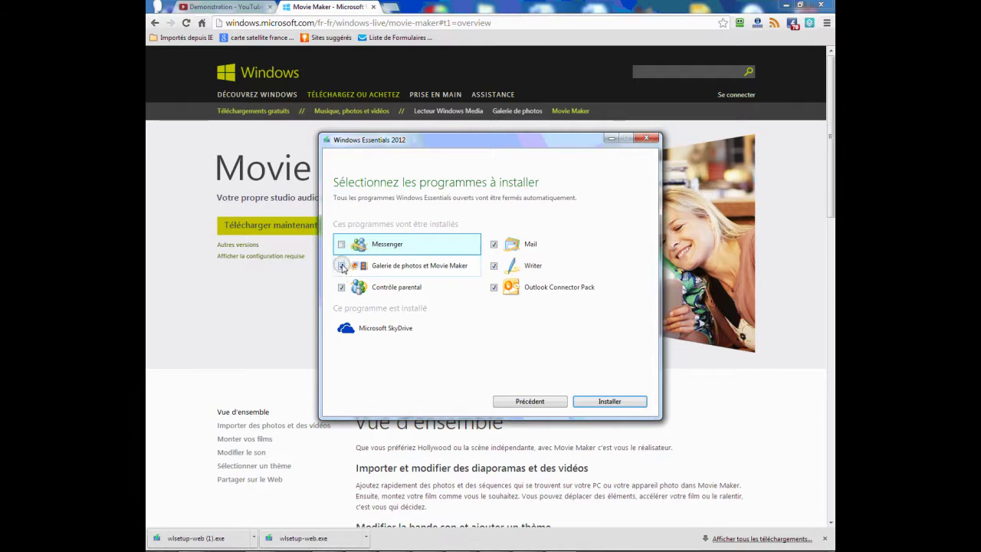
click(342, 287)
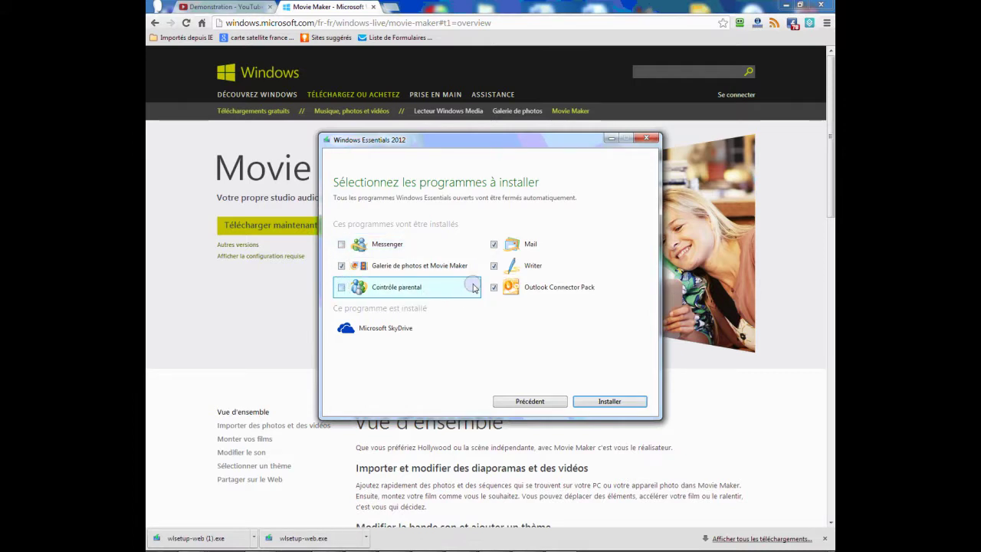
click(494, 244)
click(494, 265)
click(494, 288)
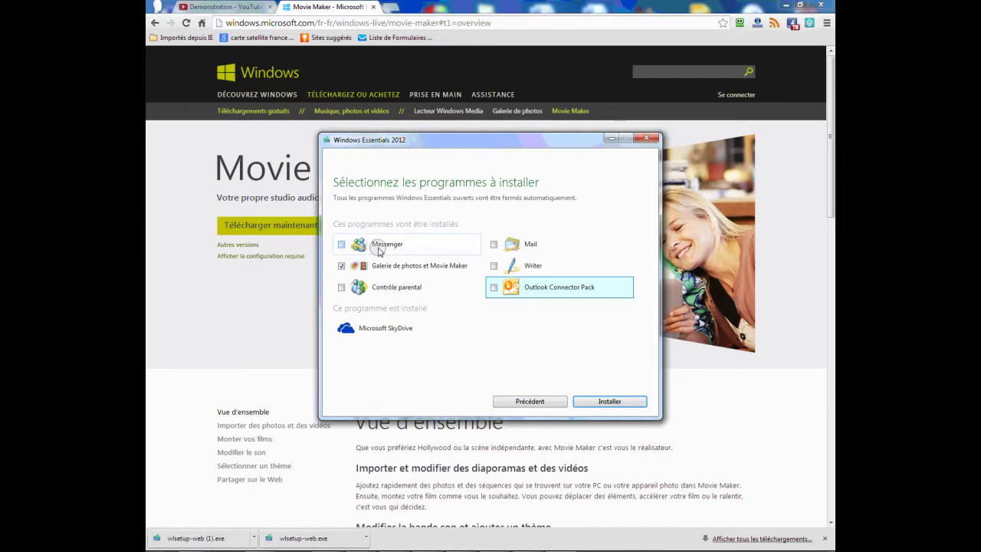
click(609, 401)
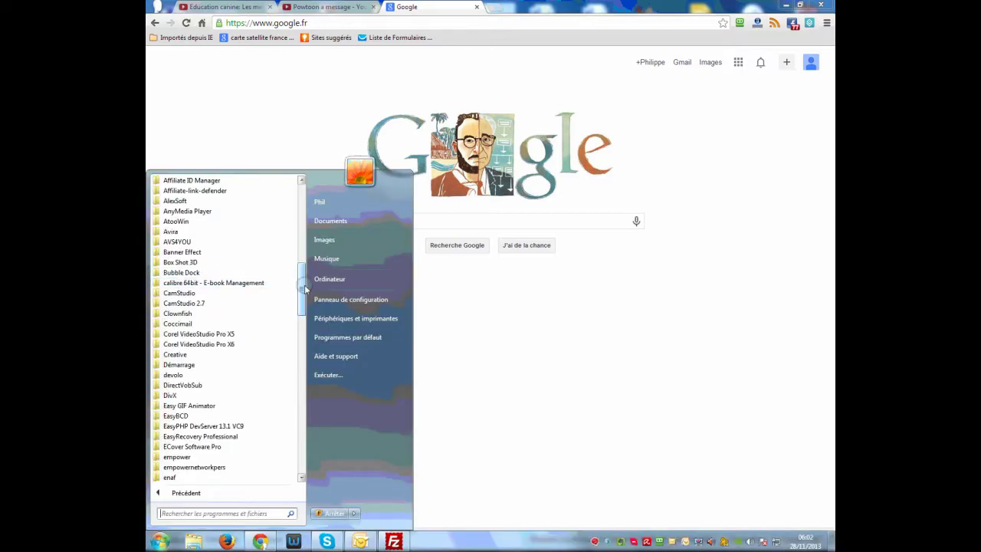
Step: Launch Movie Maker from the installed programs, accept the Microsoft service agreement, and dismiss the mail notification
drag(300, 282, 305, 203)
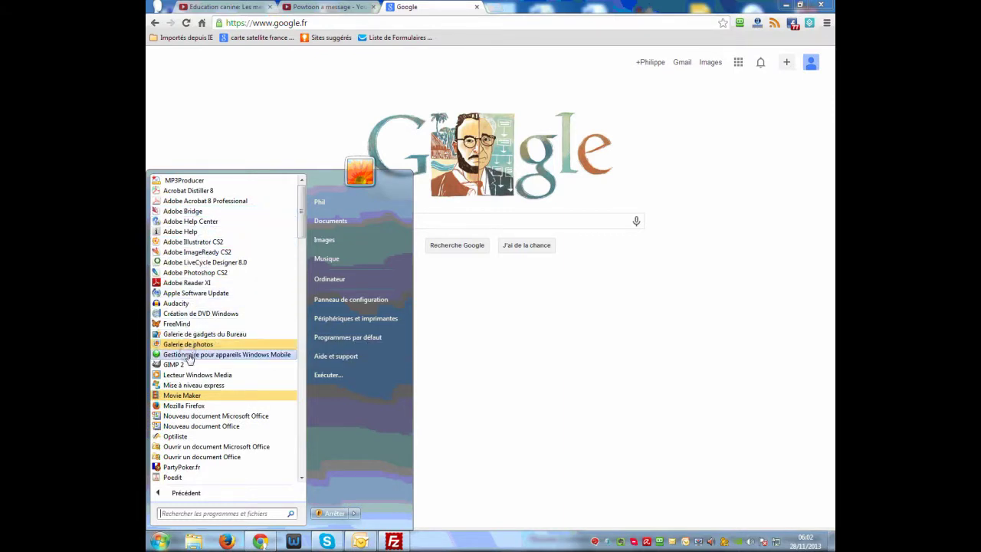
click(176, 396)
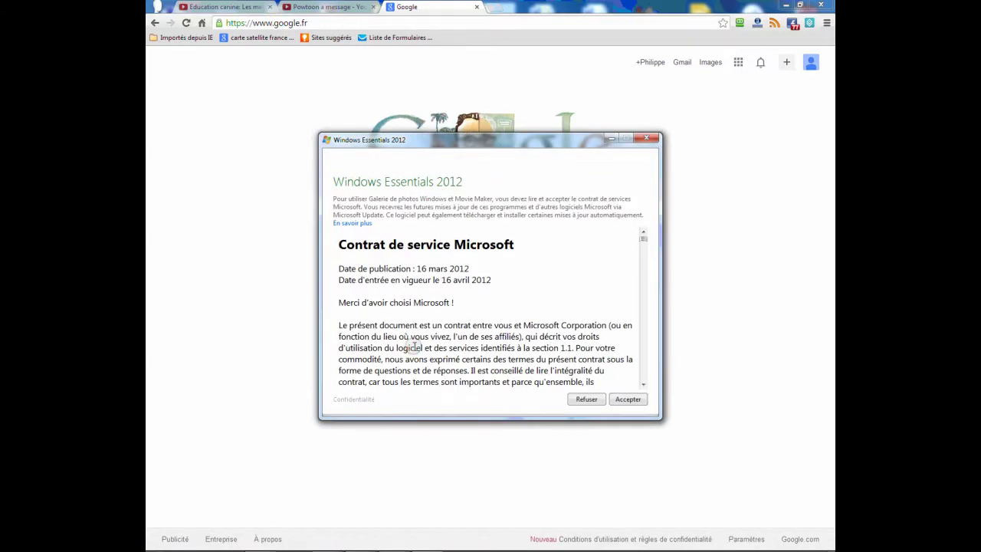
click(628, 400)
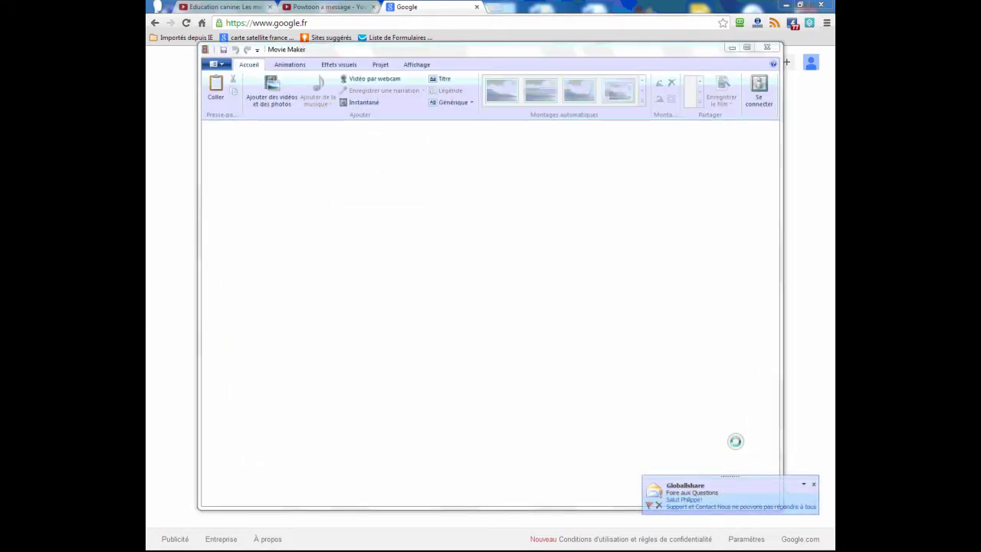
click(813, 484)
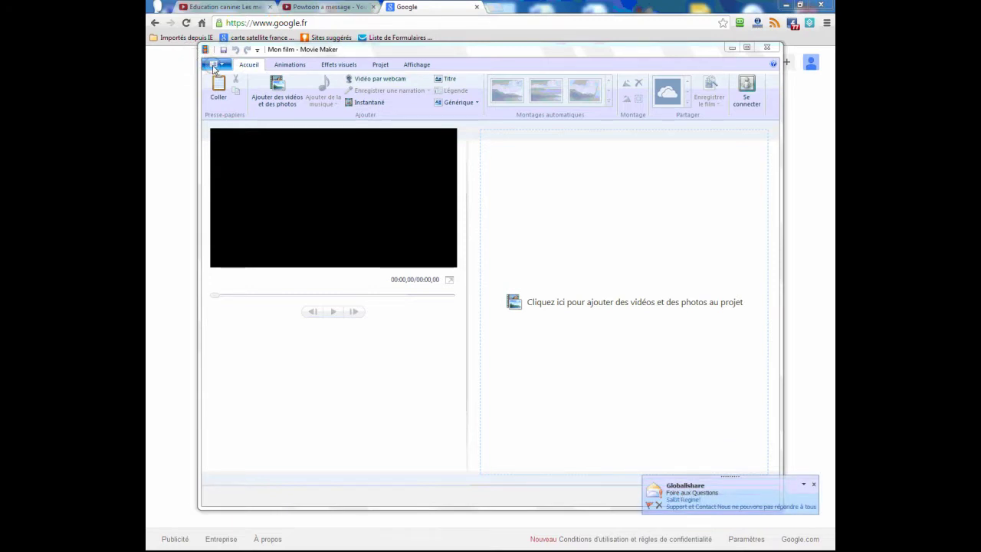
Step: Examine Movie Maker's file commands, transitions, visual effects, project audio and aspect ratio settings, and display options
click(221, 65)
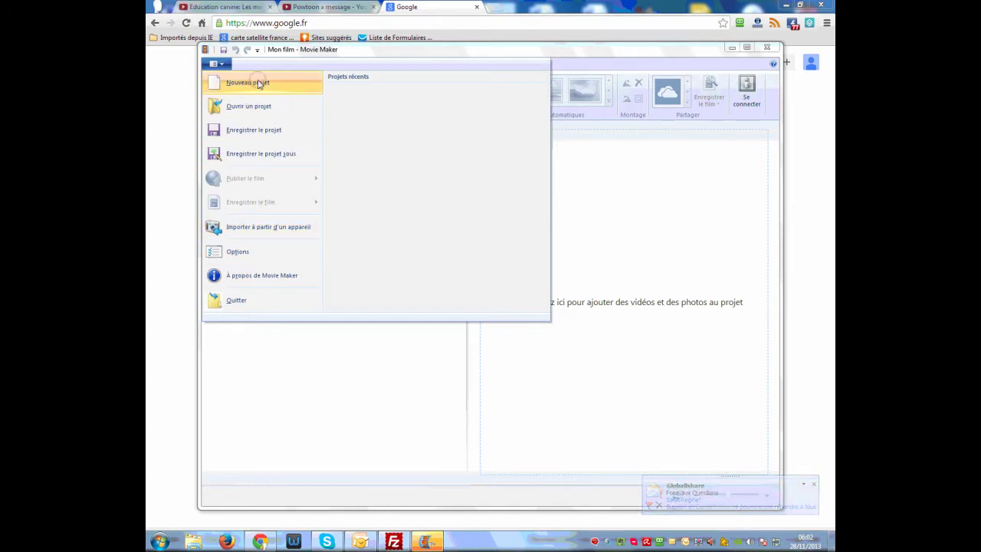
click(624, 189)
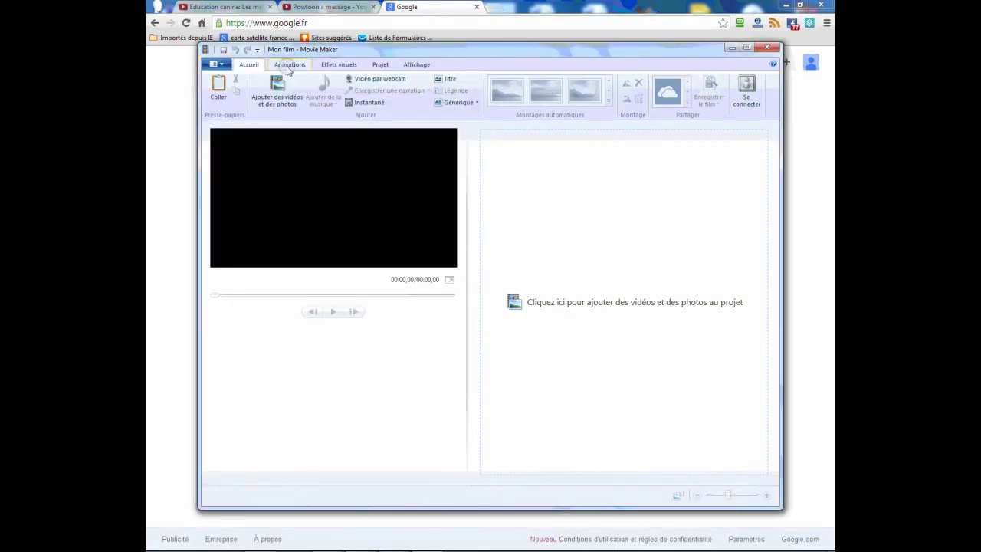
click(289, 66)
click(339, 64)
click(380, 65)
click(414, 66)
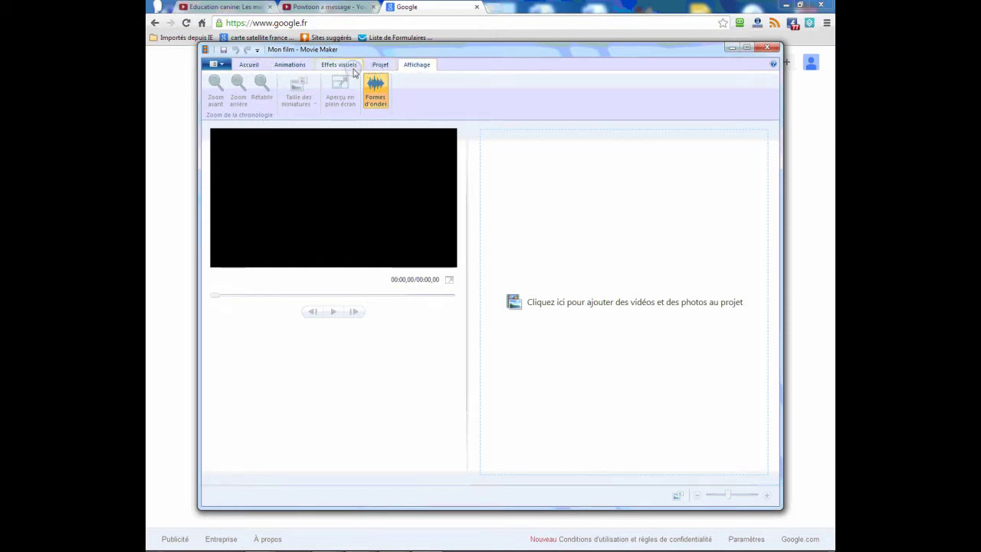
click(377, 65)
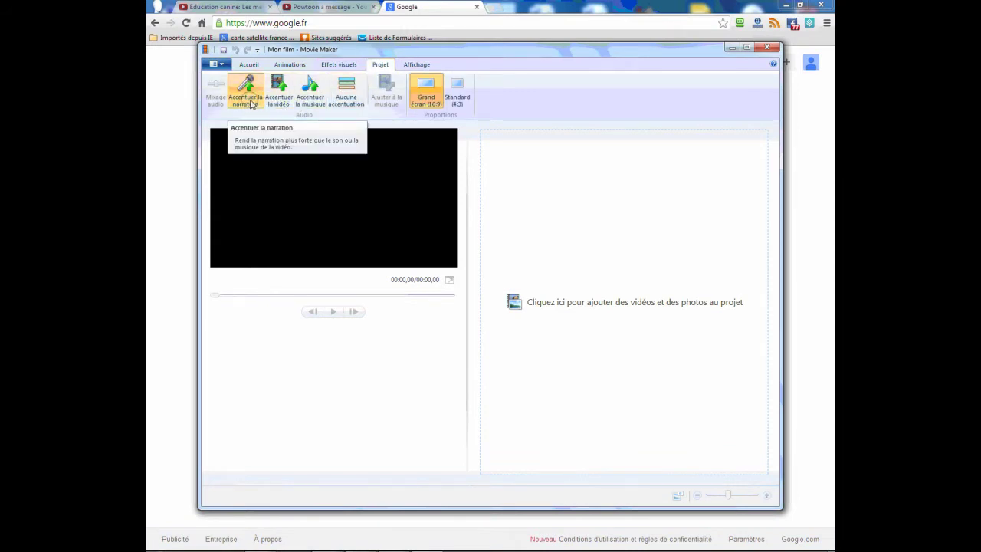
click(341, 66)
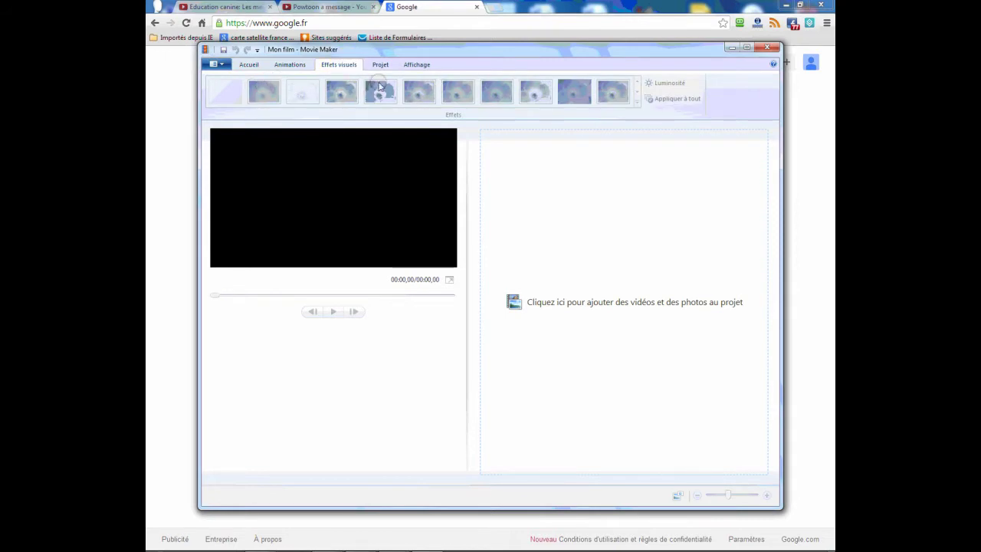
click(291, 66)
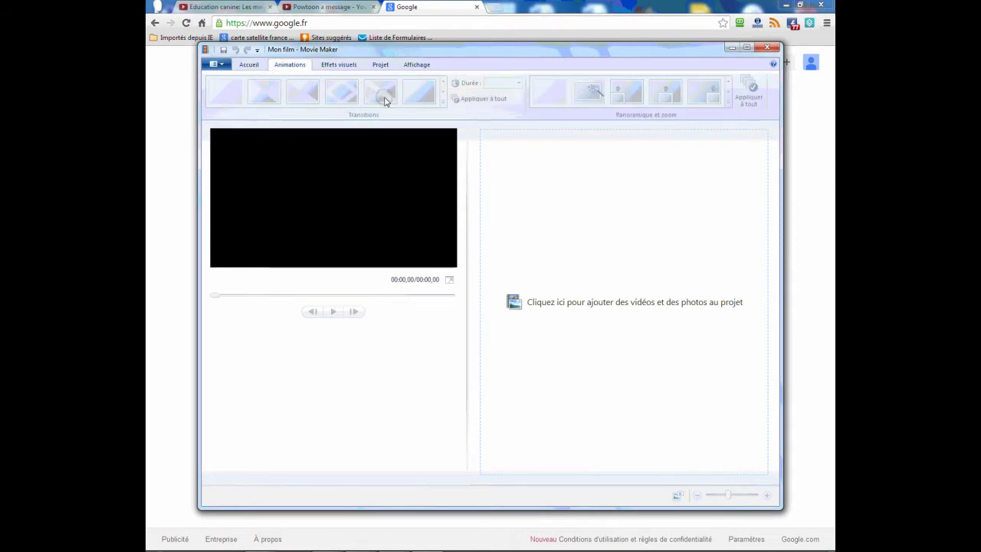
click(250, 66)
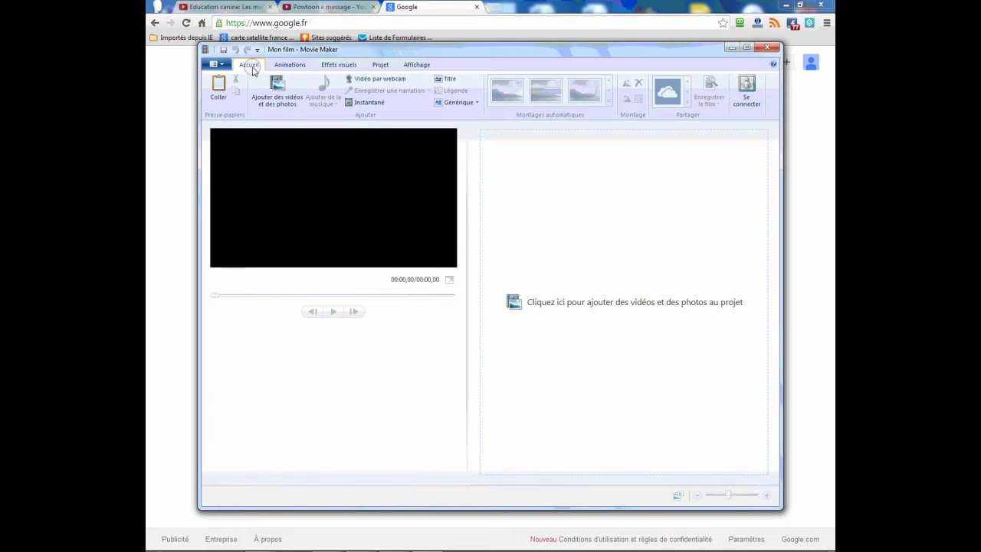
Step: Add the video Demonstration.mp4 from the youtube folder inside Empower Network's agiretreussir.fr folder to the Movie Maker project
click(282, 101)
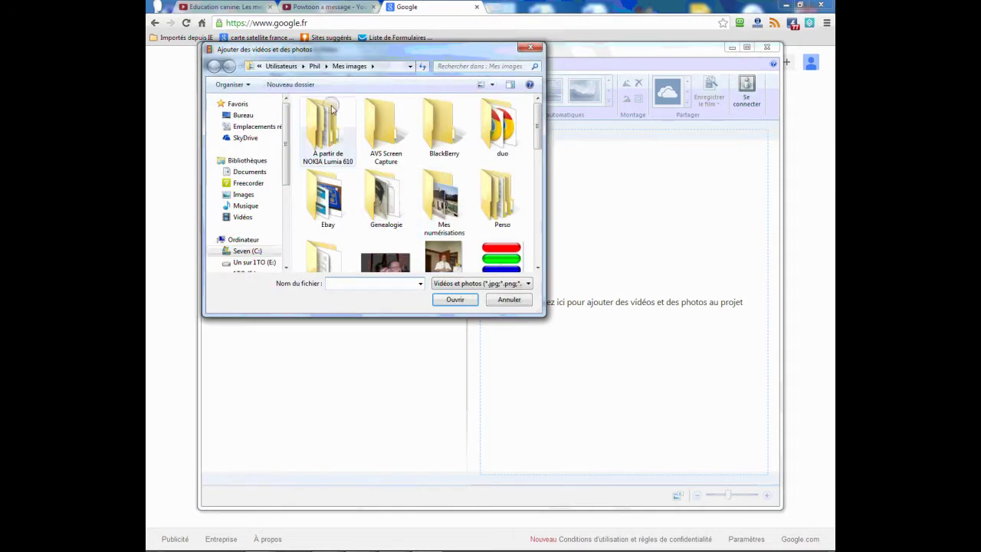
click(244, 116)
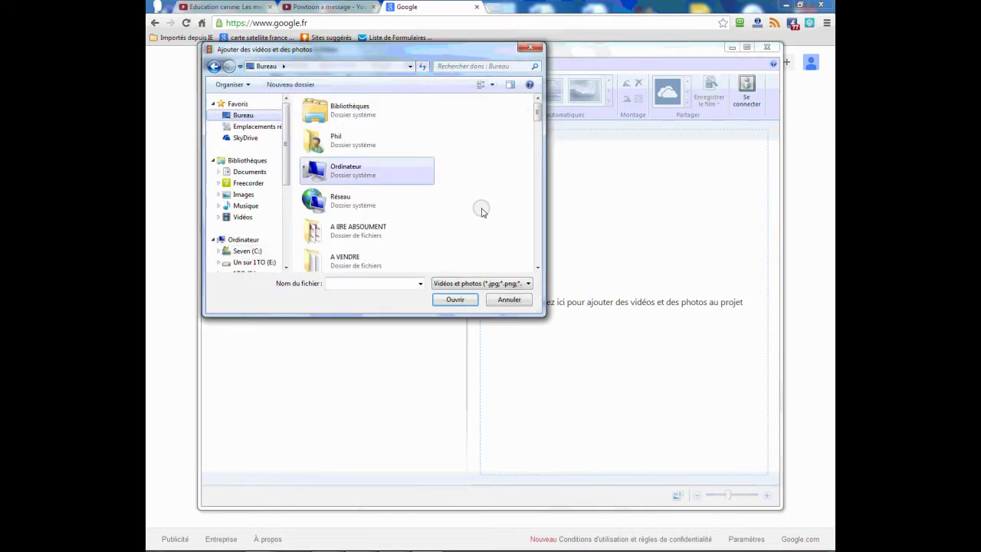
scroll(480, 207, down, 2)
click(536, 235)
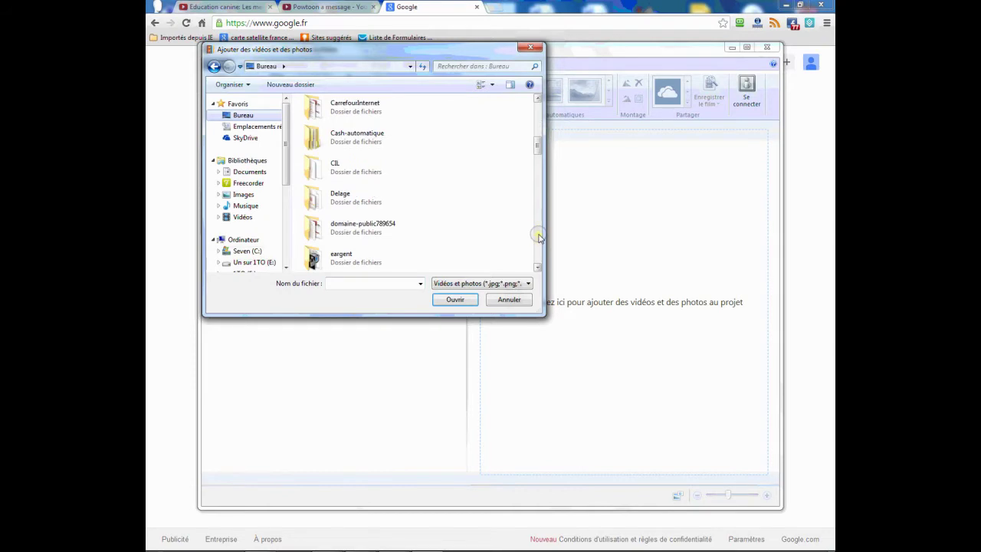
click(539, 239)
double_click(364, 195)
double_click(495, 129)
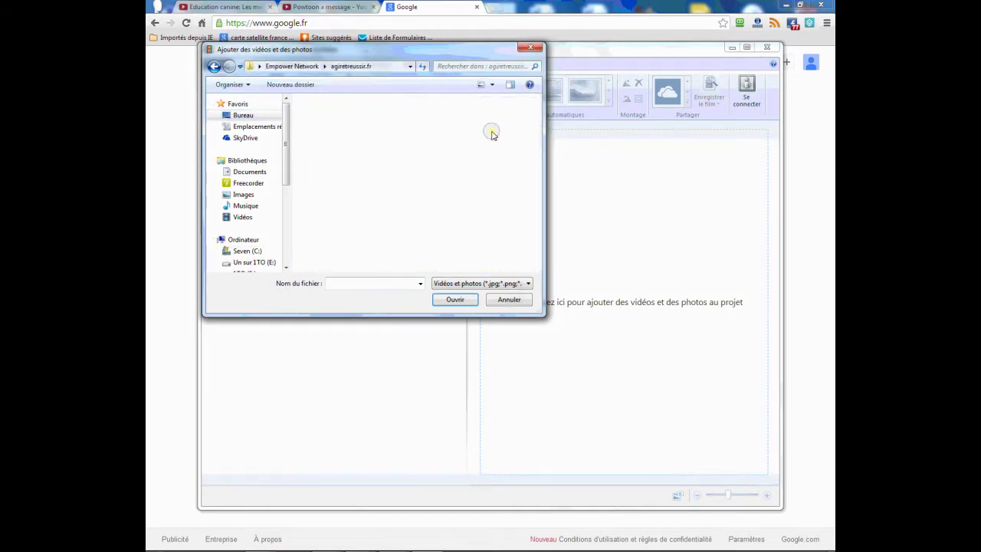
double_click(383, 132)
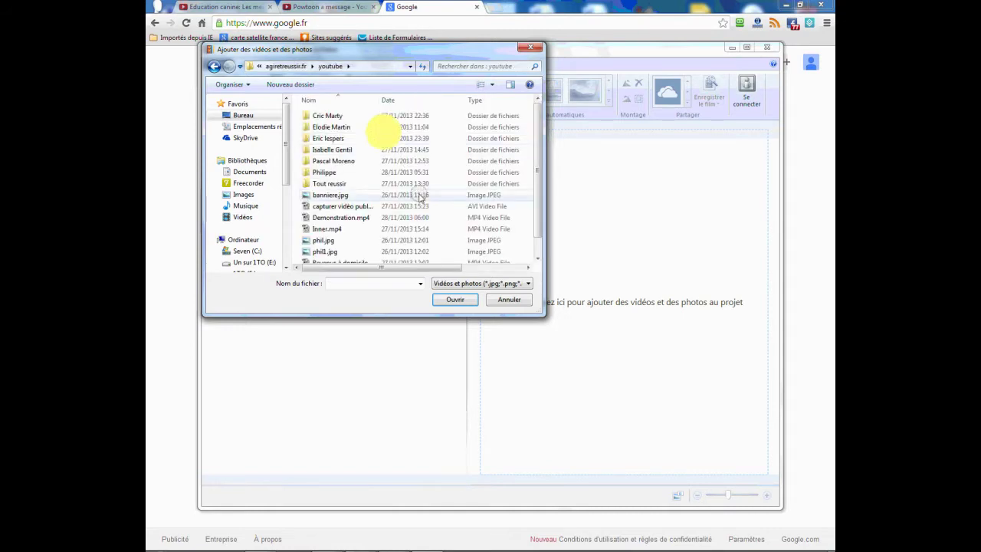
click(354, 221)
click(455, 300)
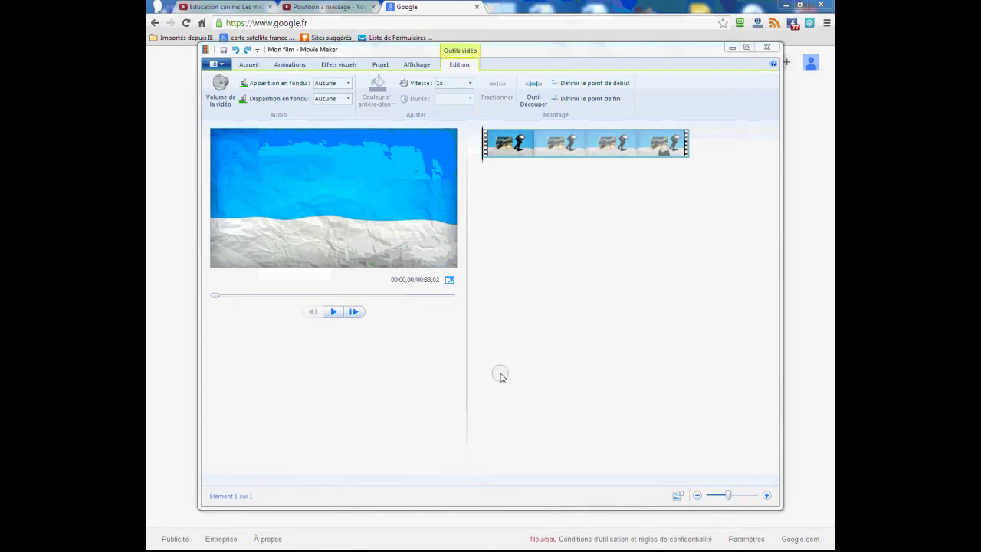
Step: Split the Demonstration.mp4 clip on the timeline at about 8.20 seconds
drag(215, 297, 275, 299)
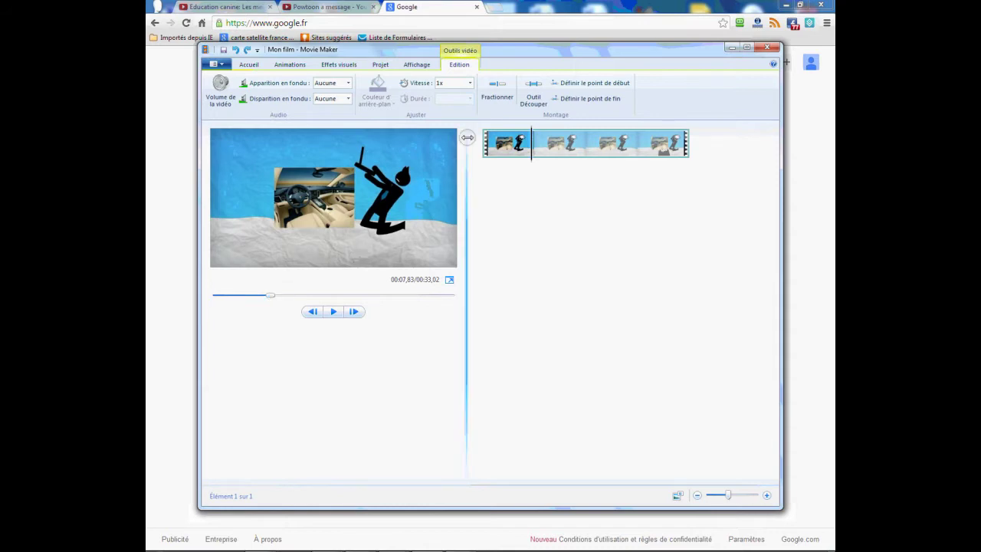
click(534, 137)
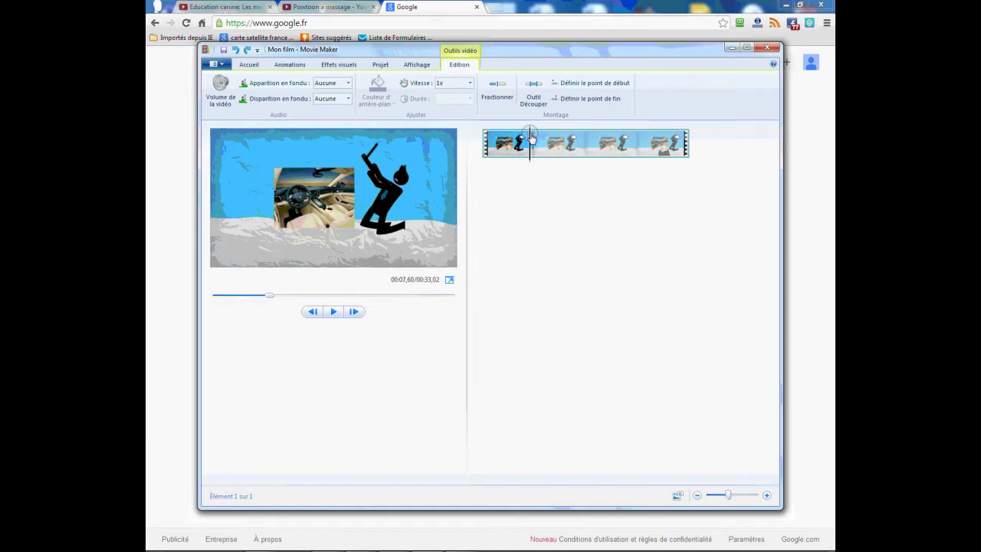
click(535, 137)
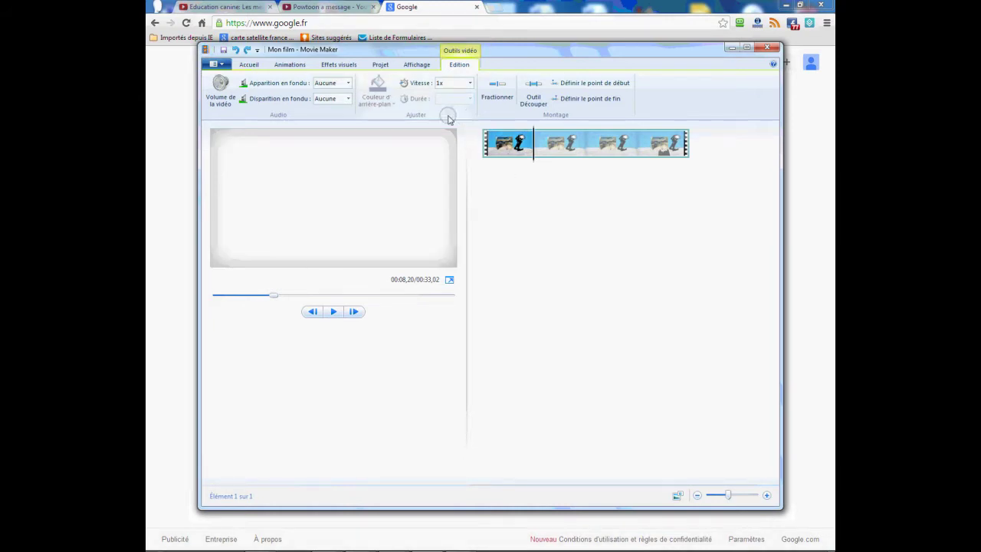
scroll(463, 64, up, 1)
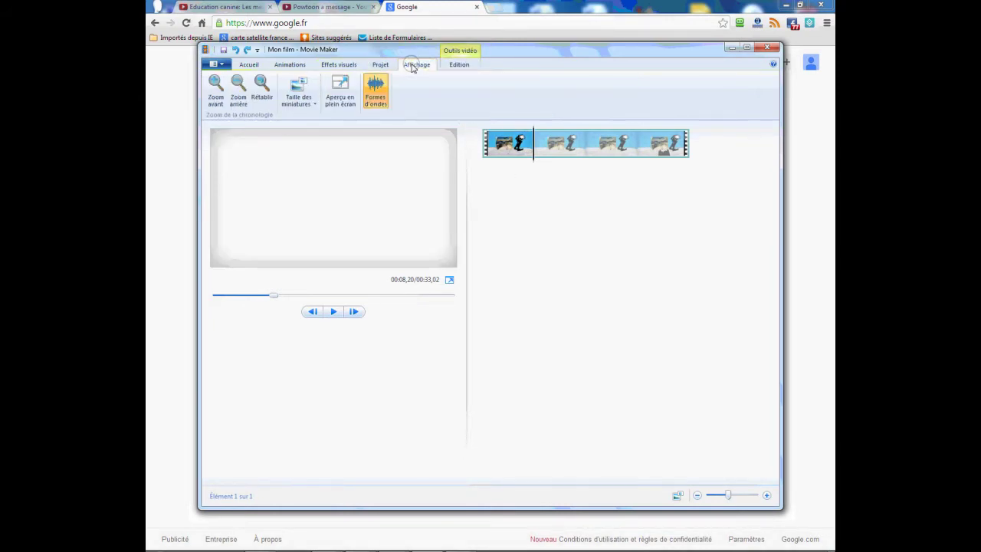
click(459, 65)
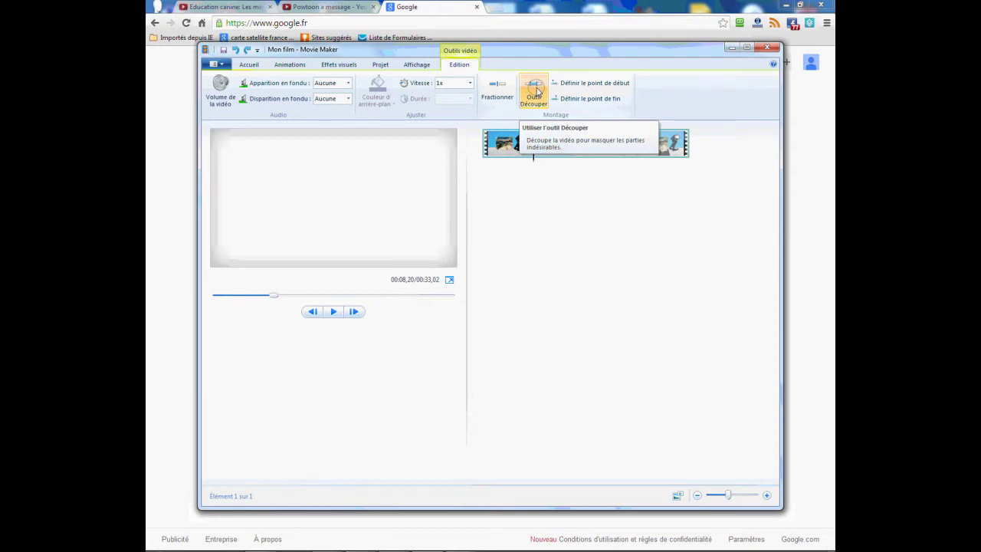
click(495, 95)
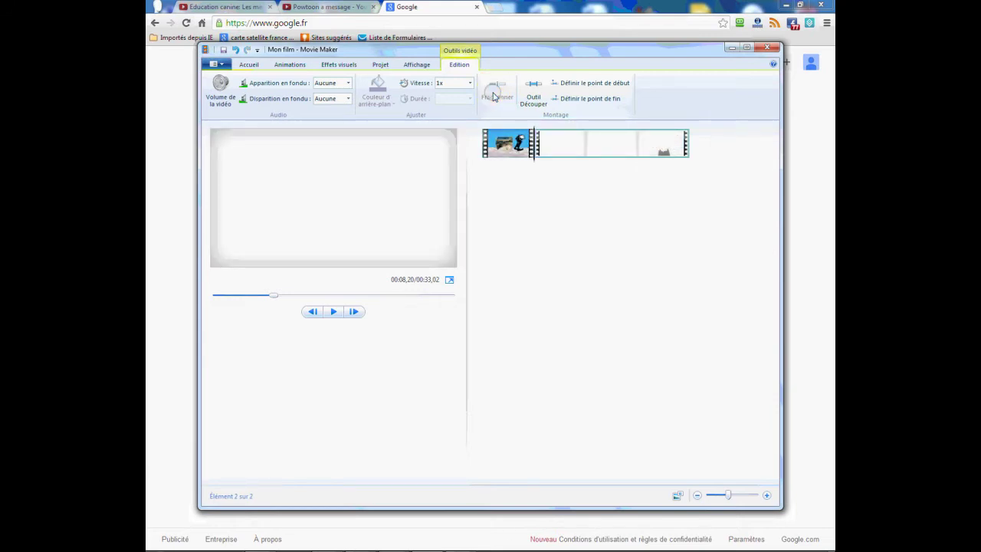
Step: Delete the second part of the split clip, keeping only the opening segment
click(576, 149)
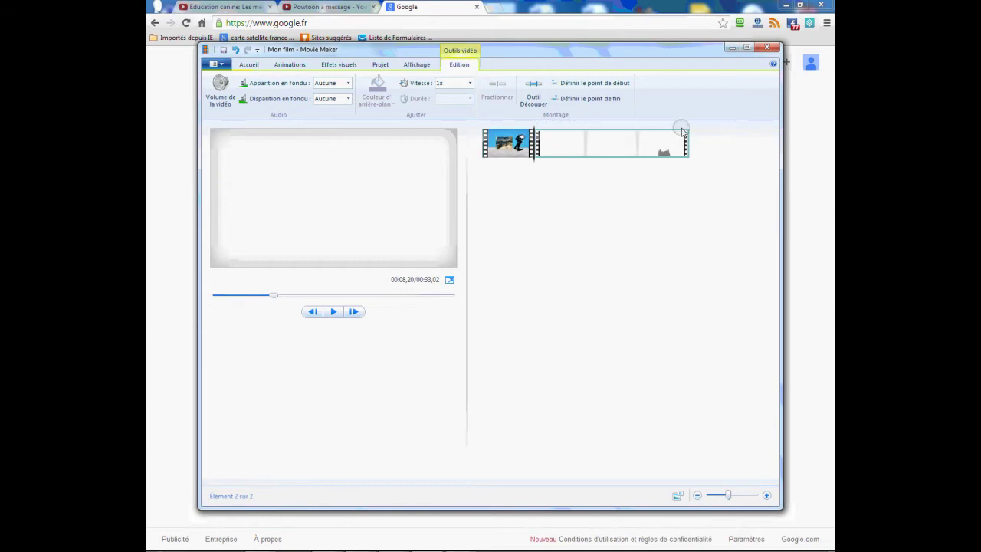
click(641, 150)
right_click(642, 152)
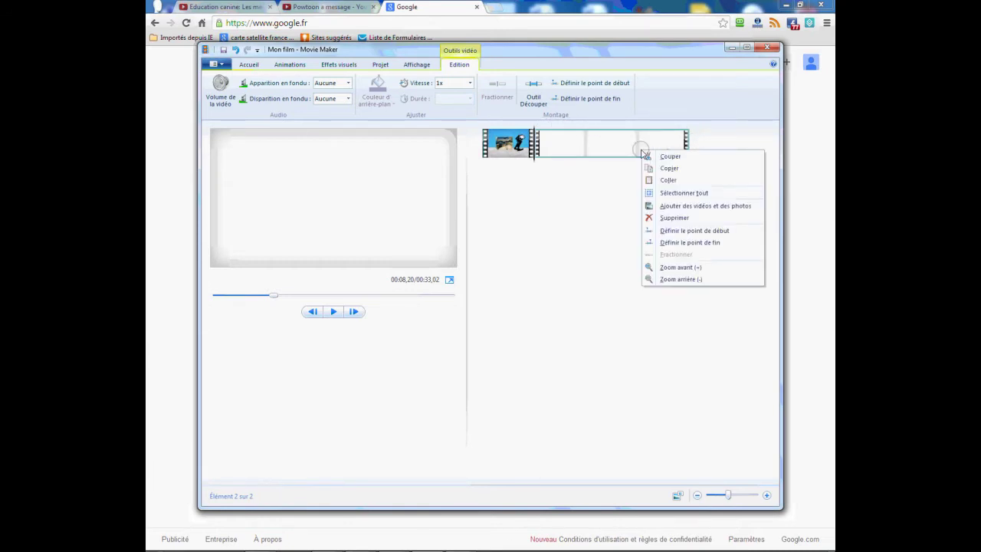
click(656, 219)
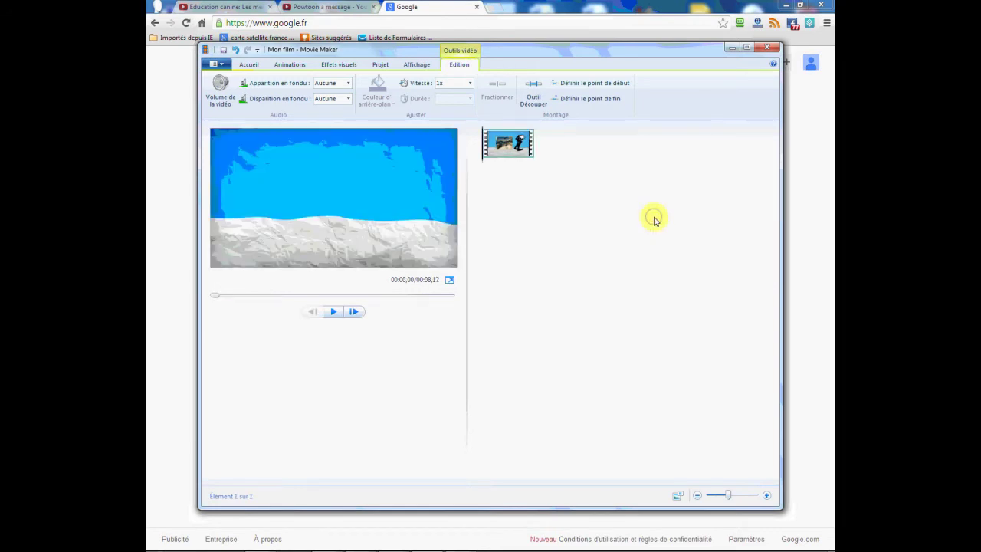
click(214, 64)
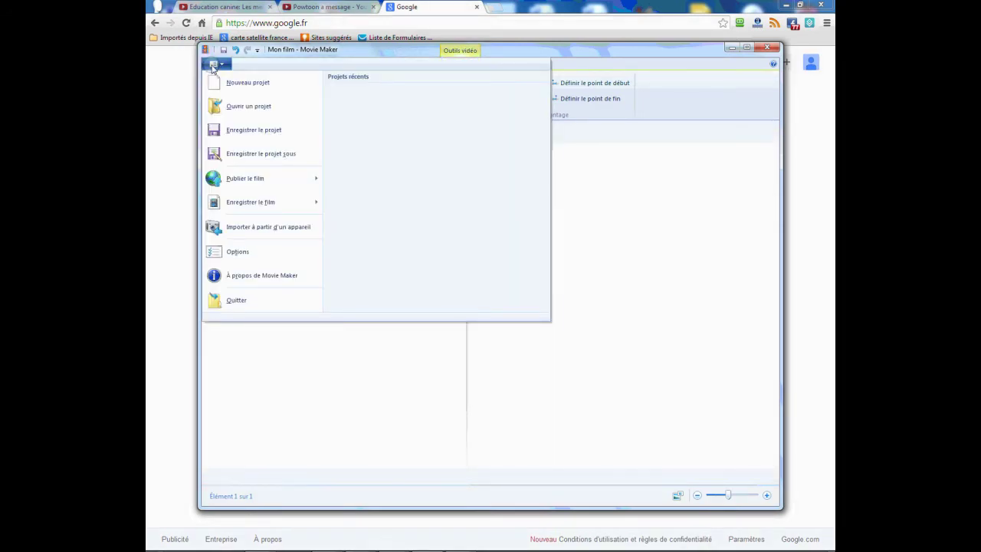
click(268, 178)
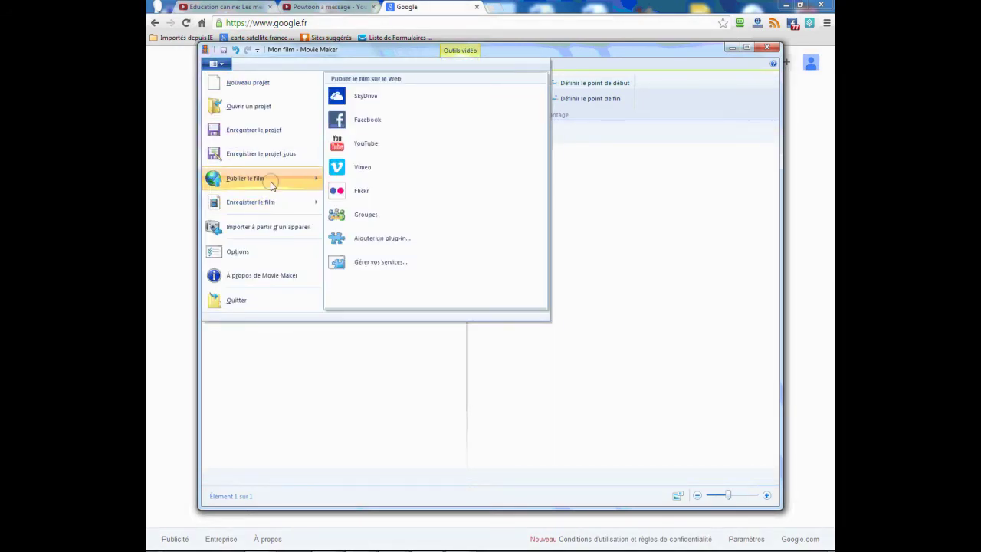
mouse_move(272, 202)
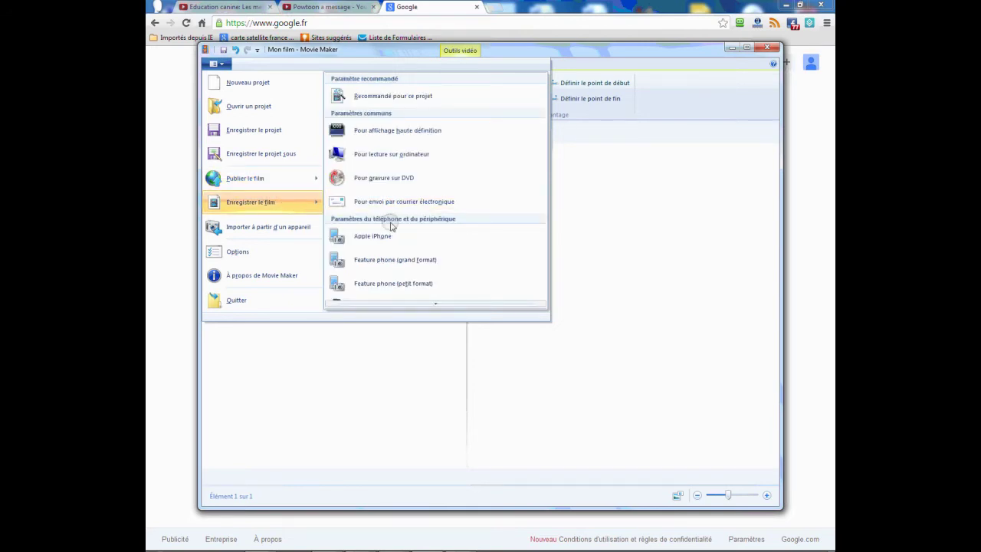
click(434, 299)
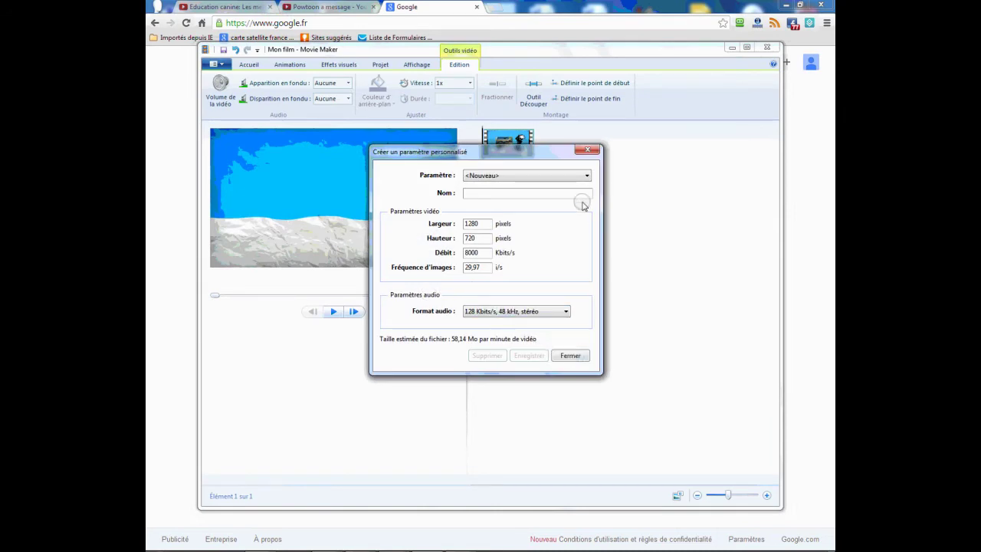
click(588, 150)
Step: Start saving the movie as a file with the YouTube export setting
click(216, 65)
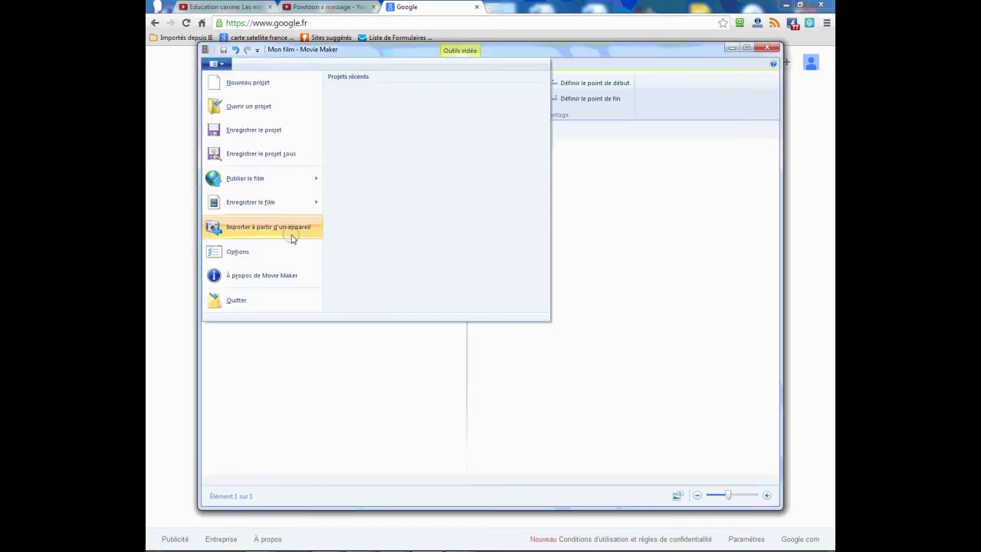
mouse_move(280, 203)
mouse_move(434, 303)
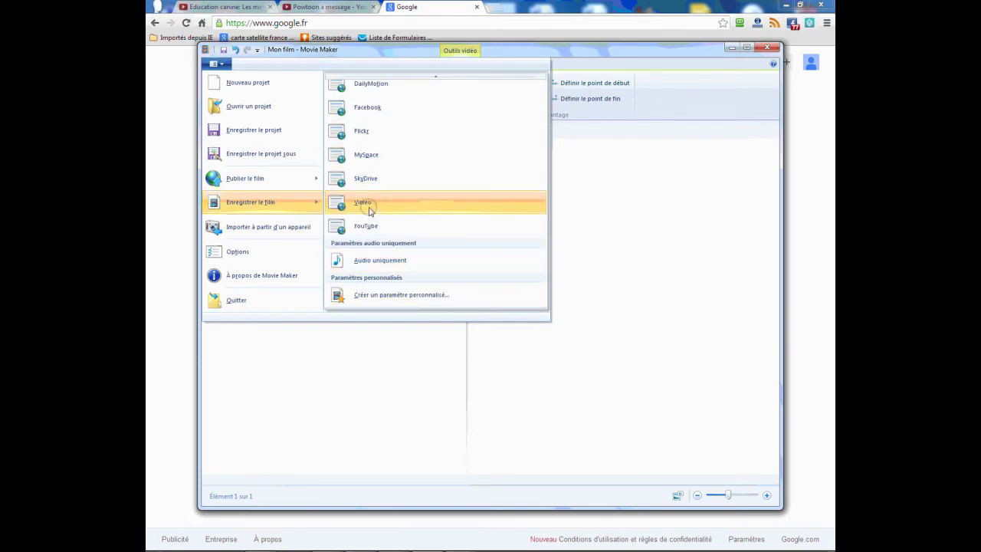
click(367, 227)
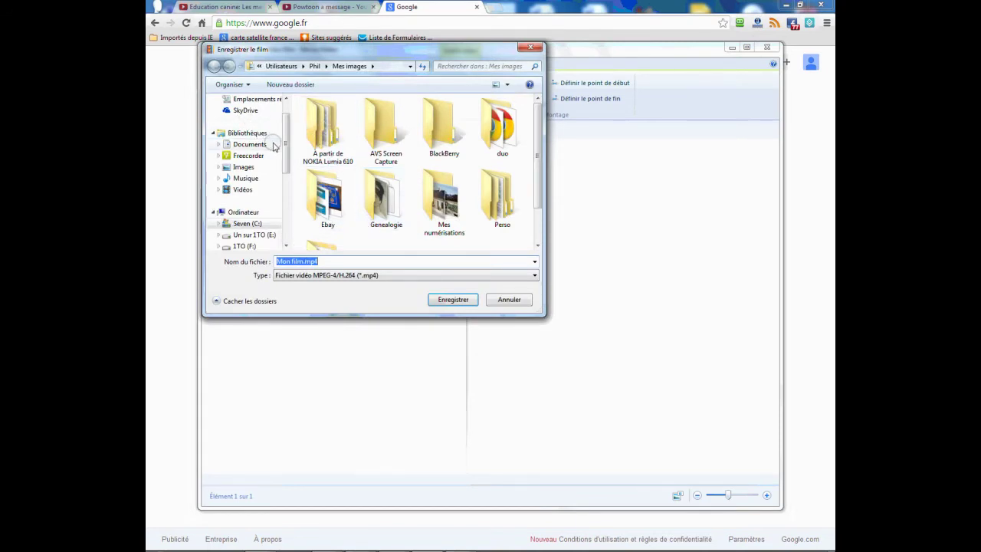
Step: Set the save location to the youtube folder inside agiretreussir.fr in the desktop's Empower Network folder
scroll(283, 152, up, 2)
click(245, 115)
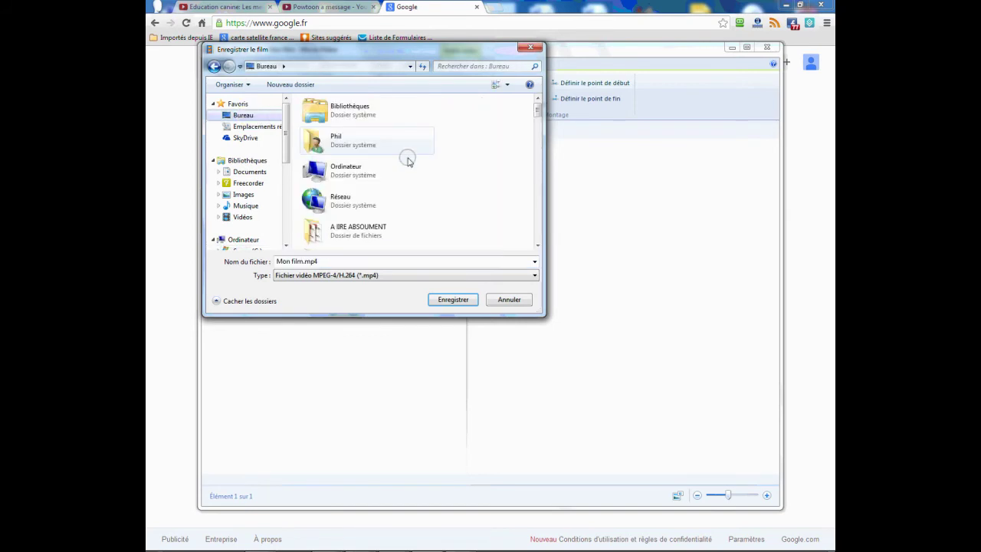
click(371, 233)
scroll(368, 215, down, 5)
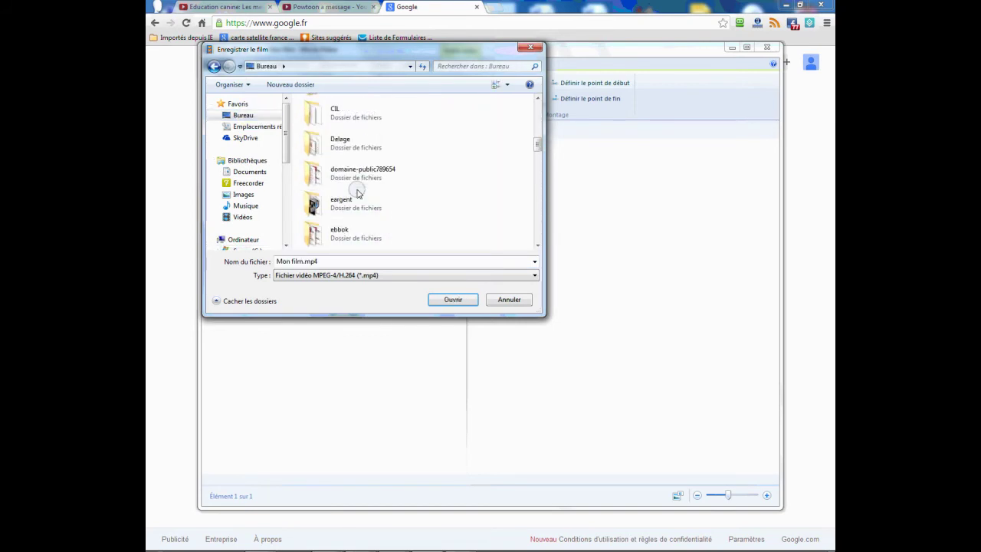
scroll(358, 193, down, 2)
double_click(357, 206)
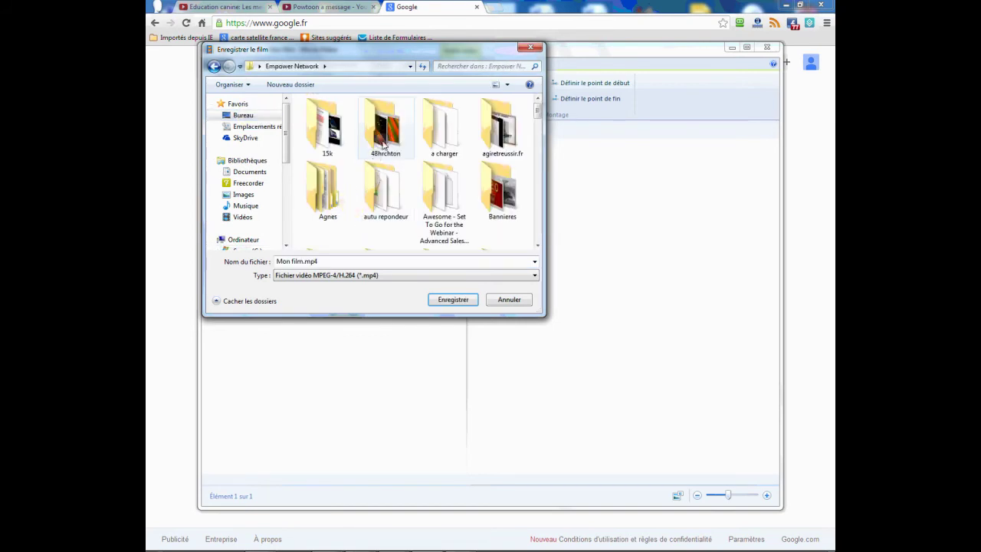
double_click(488, 128)
double_click(385, 126)
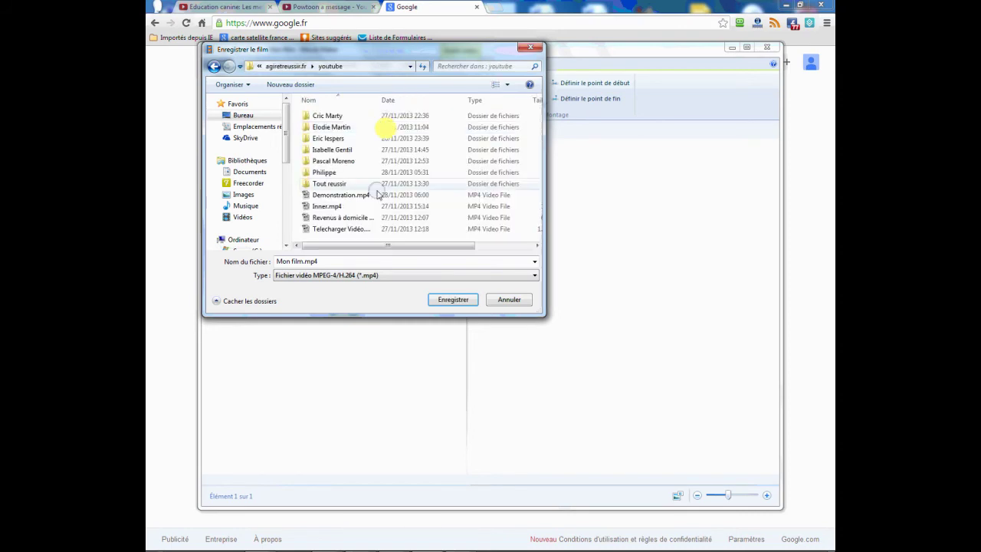
Step: Name the movie file Demotraitée.mp4 and save it as MPEG-4/H.264 video
double_click(303, 262)
click(309, 260)
drag(304, 261, 260, 264)
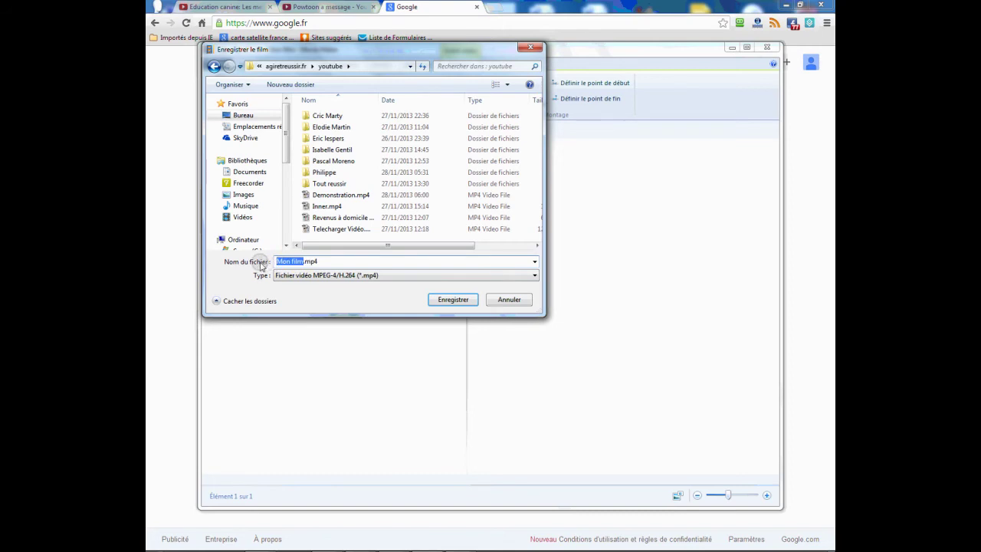
text(Demotraitée)
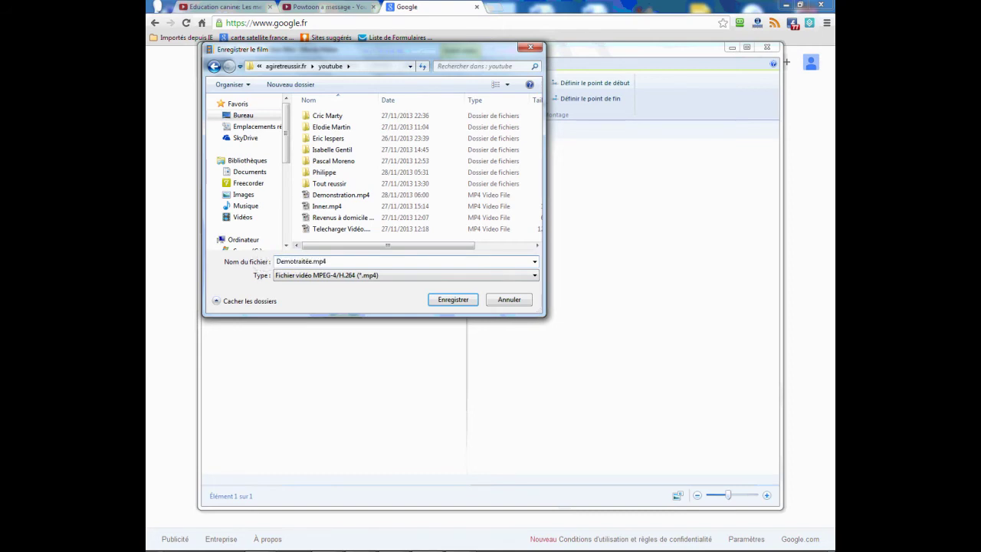
click(441, 299)
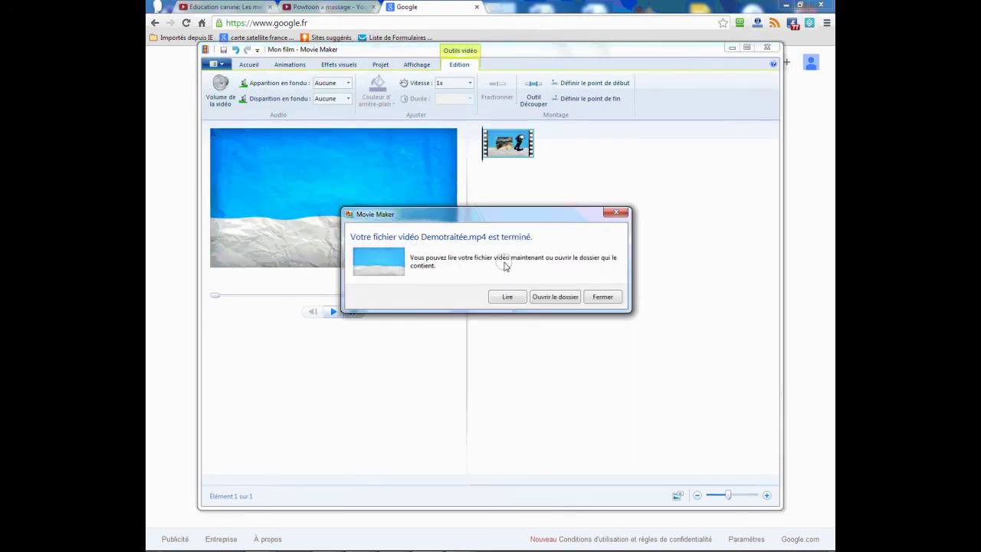
Step: Open the folder containing the exported movie and play Demotraitée.mp4 to check it
click(549, 298)
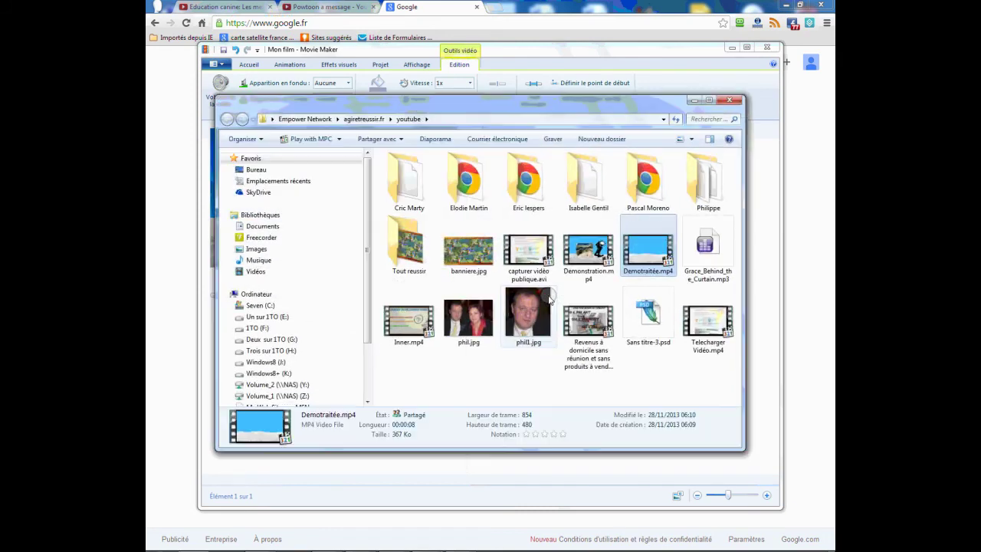
double_click(637, 263)
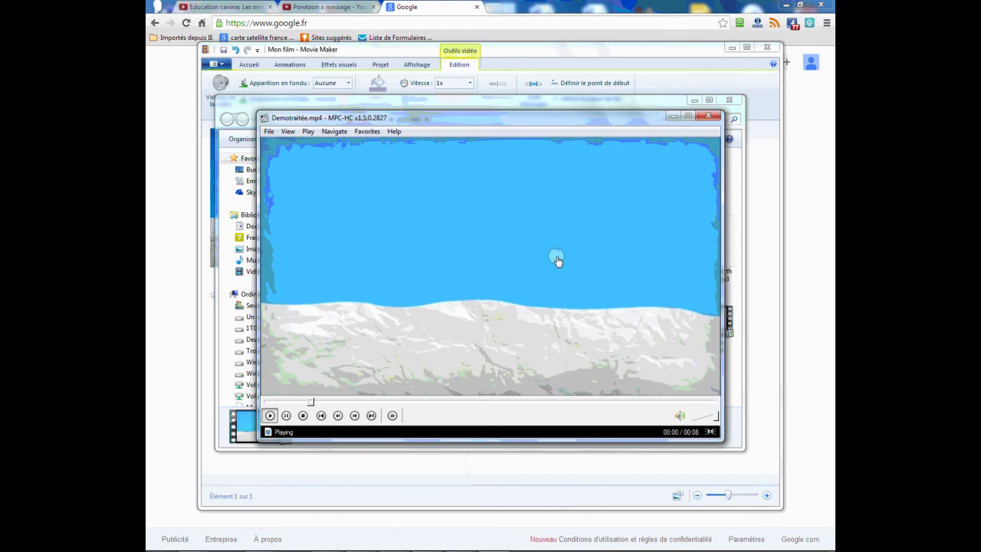